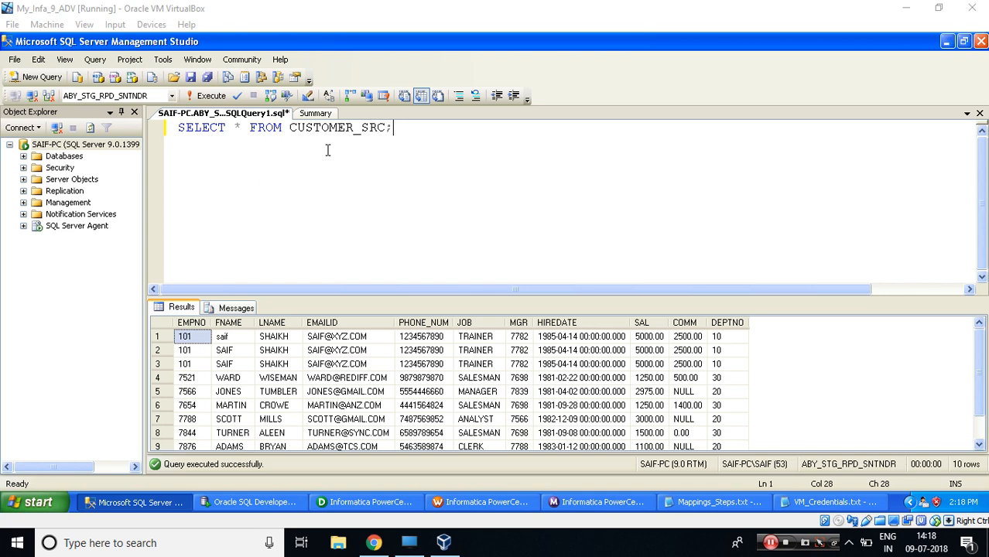
Step: Review the CUSTOMER_SRC query in SQL Server, the connection notes in VM_Credentials.txt and the Designer section of Mappings_Steps.txt
{"action": "double_click", "coordinate": [324, 127]}
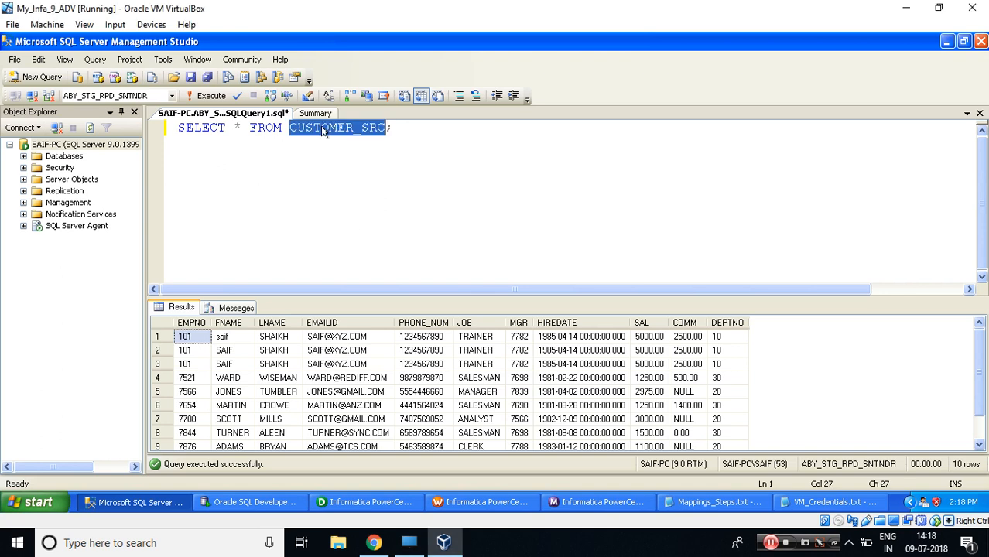
{"action": "left_click", "coordinate": [399, 130]}
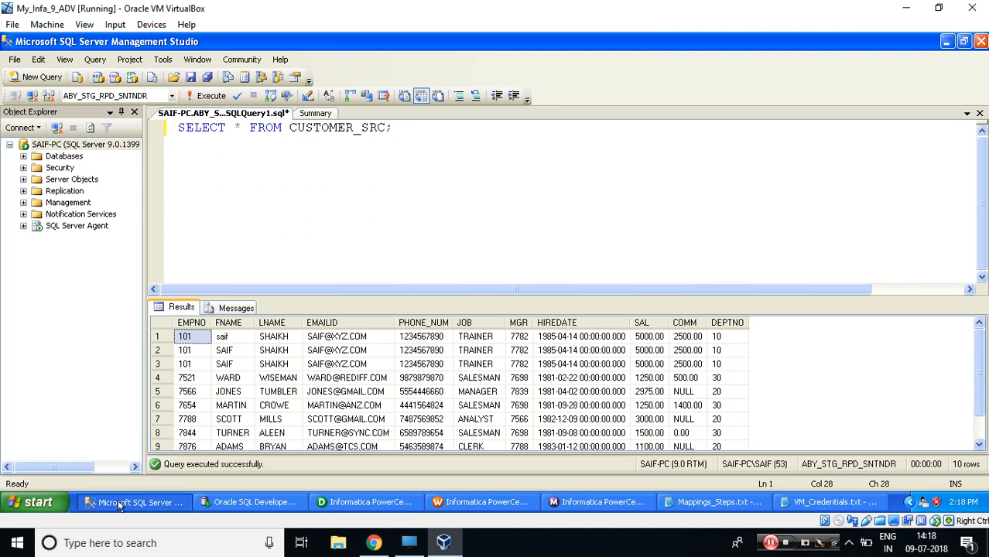
{"action": "left_click", "coordinate": [208, 97]}
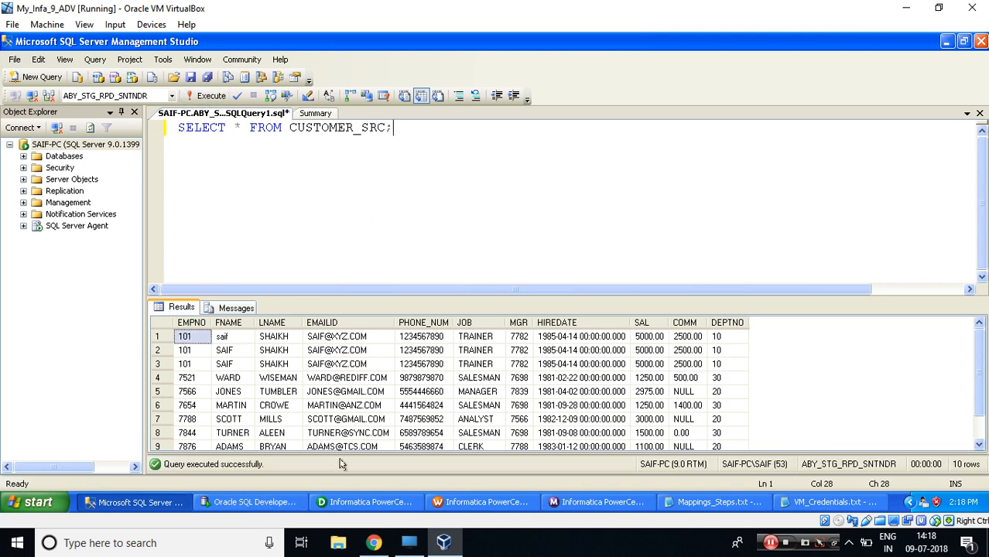
{"action": "left_click", "coordinate": [672, 502]}
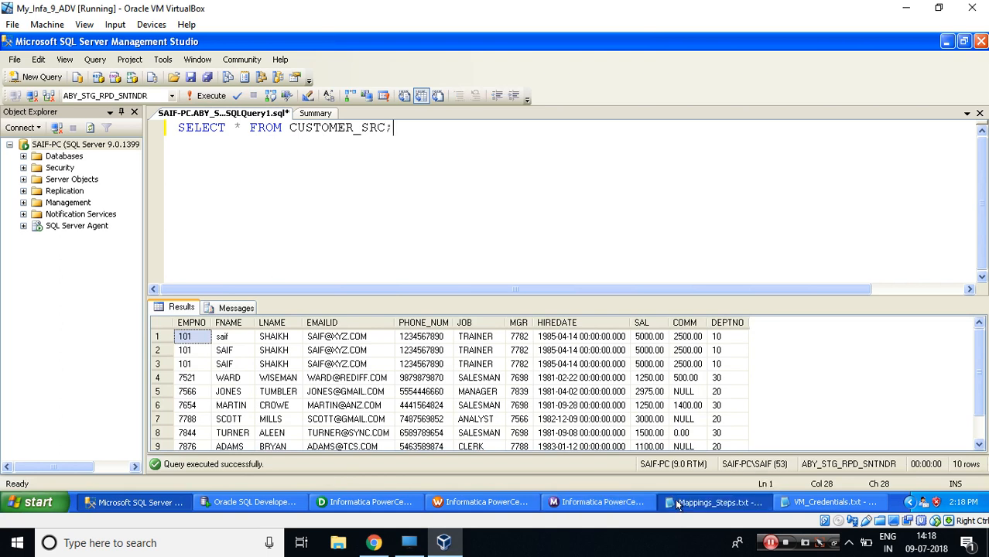
{"action": "left_click", "coordinate": [675, 501]}
{"action": "left_click", "coordinate": [781, 503]}
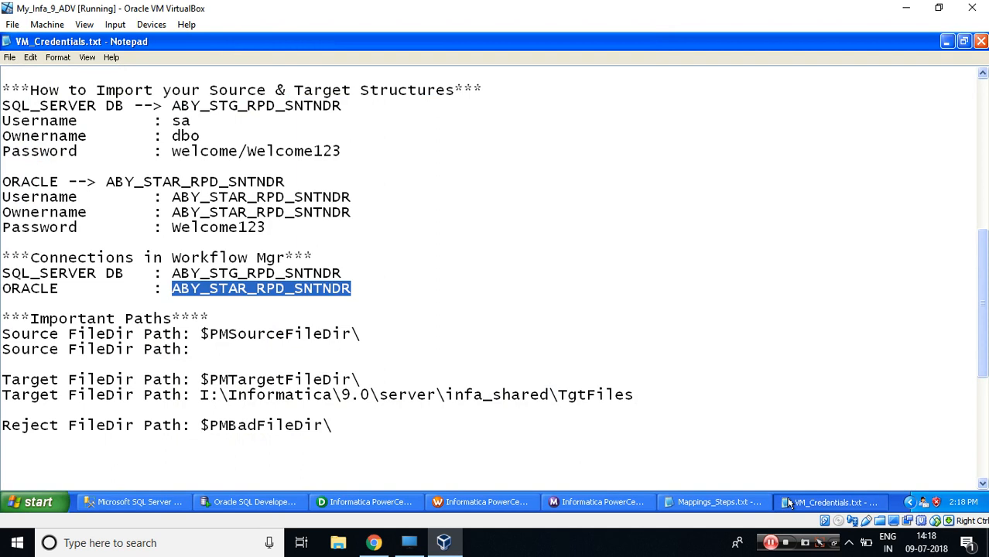
{"action": "left_click", "coordinate": [790, 503]}
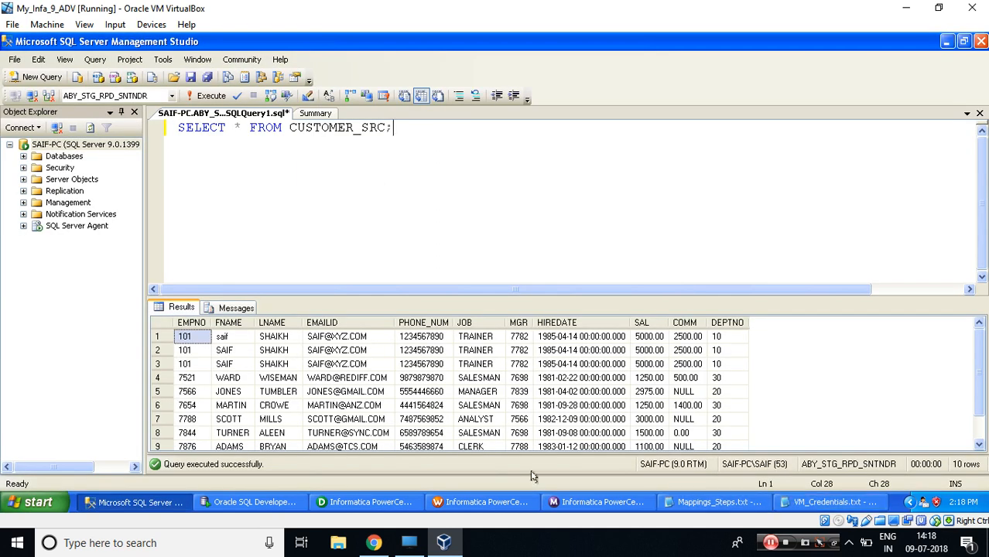
{"action": "left_click", "coordinate": [714, 503]}
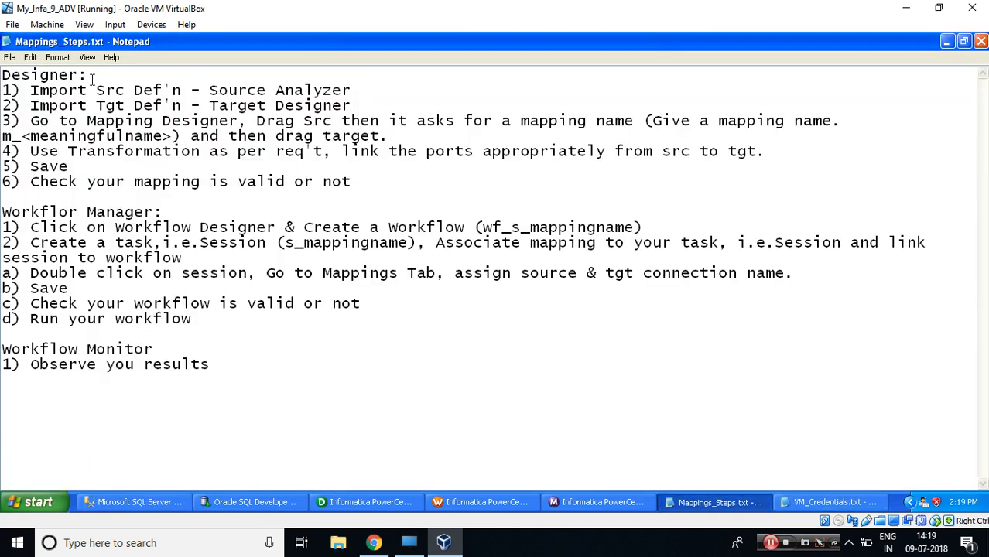
{"action": "left_click_drag", "start_coordinate": [88, 75], "coordinate": [1, 75]}
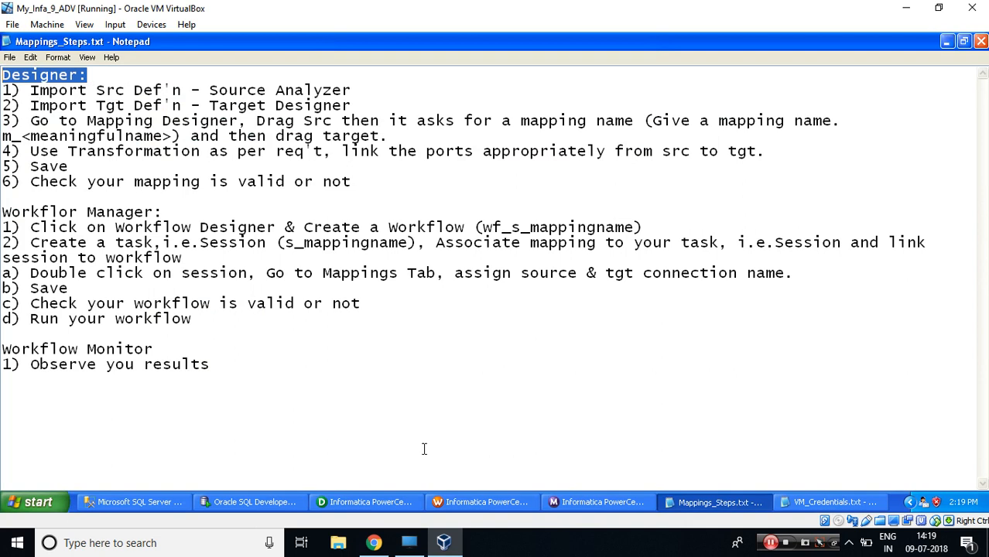
Step: Switch to Informatica PowerCenter Designer, close the open mapping and find m_TABLE_2_TABLE among the Demo_Mappings mappings
{"action": "left_click", "coordinate": [364, 503]}
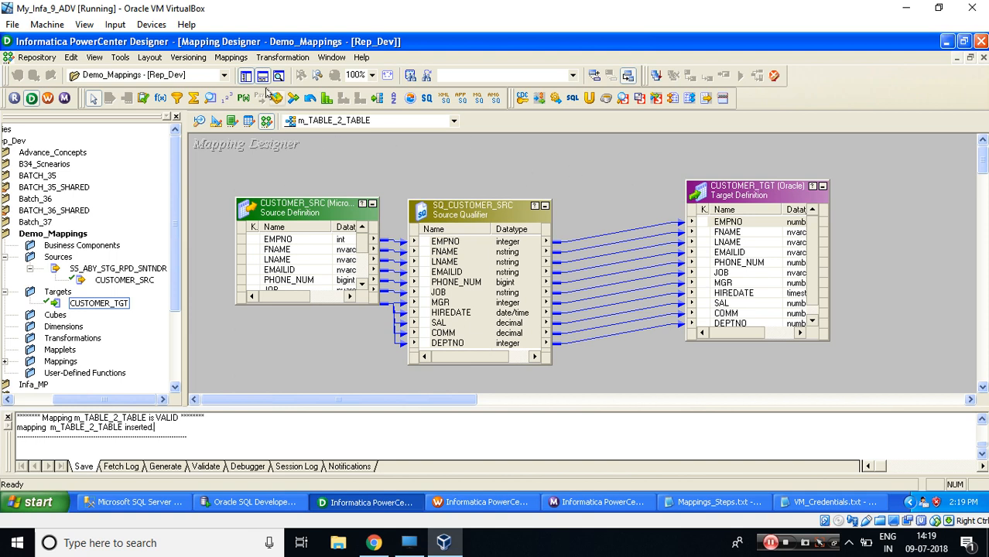
{"action": "left_click", "coordinate": [230, 57]}
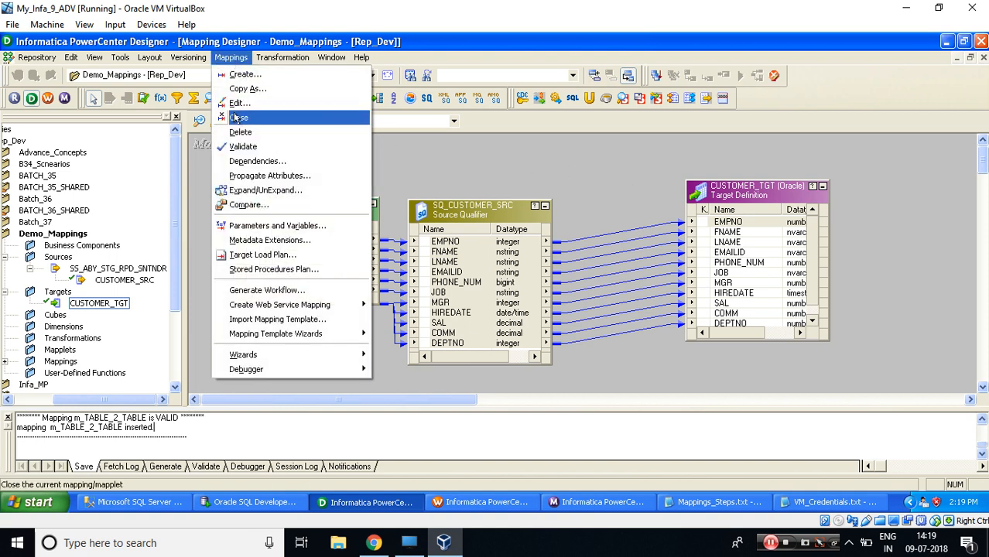
{"action": "left_click", "coordinate": [237, 118]}
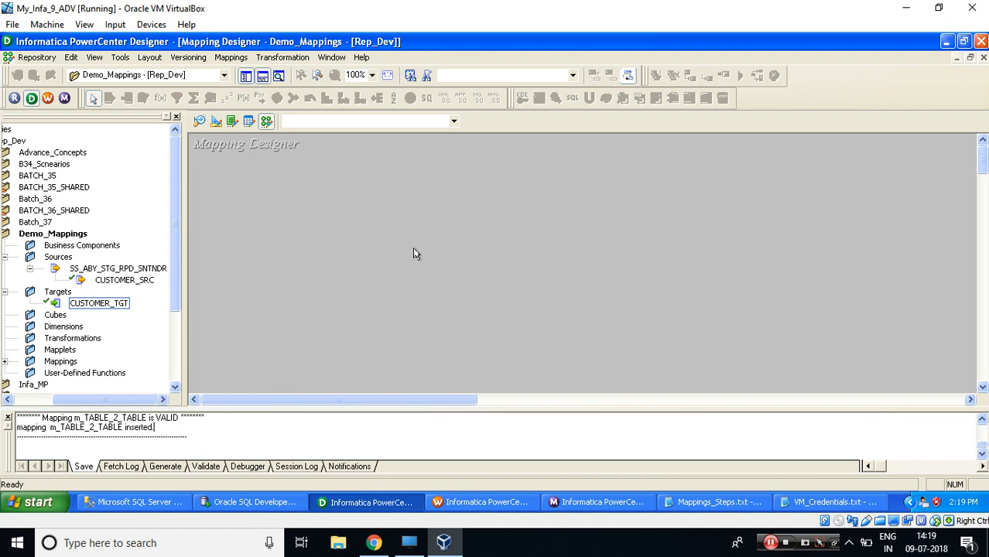
{"action": "left_click", "coordinate": [5, 362]}
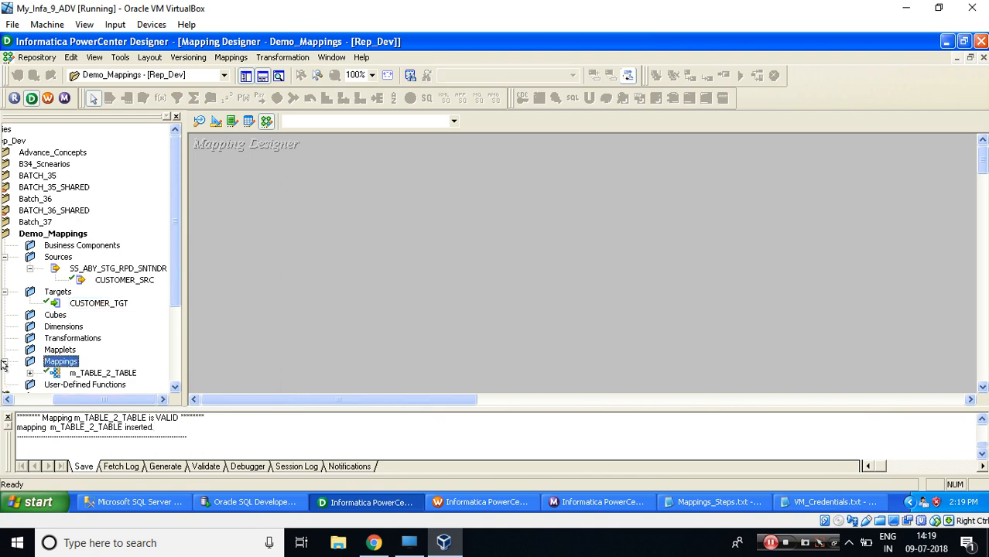
{"action": "left_click", "coordinate": [77, 375]}
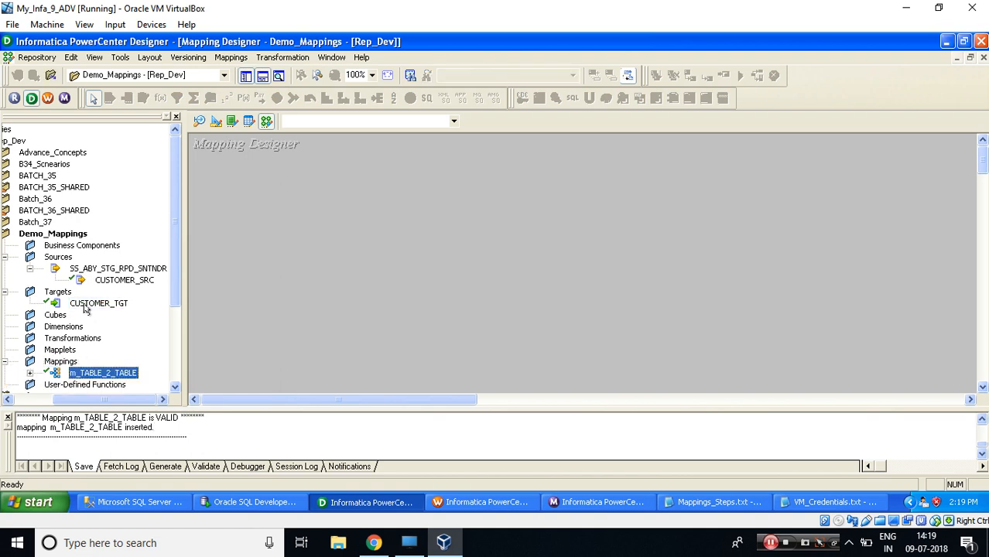
Step: Review the source definition import instruction in Mappings_Steps.txt and the source table name queried in SQL Server Management Studio
{"action": "left_click", "coordinate": [669, 504]}
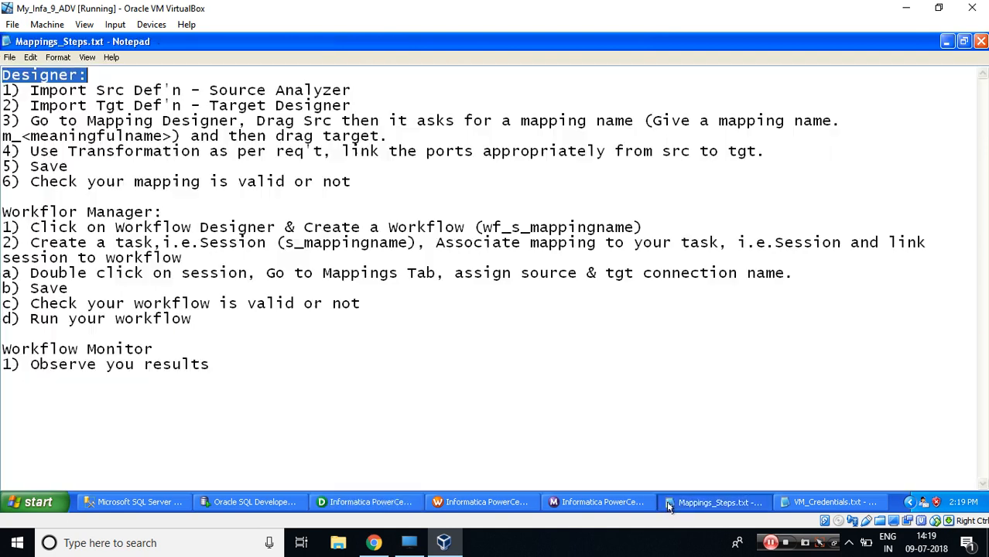
{"action": "left_click_drag", "start_coordinate": [31, 89], "coordinate": [182, 90]}
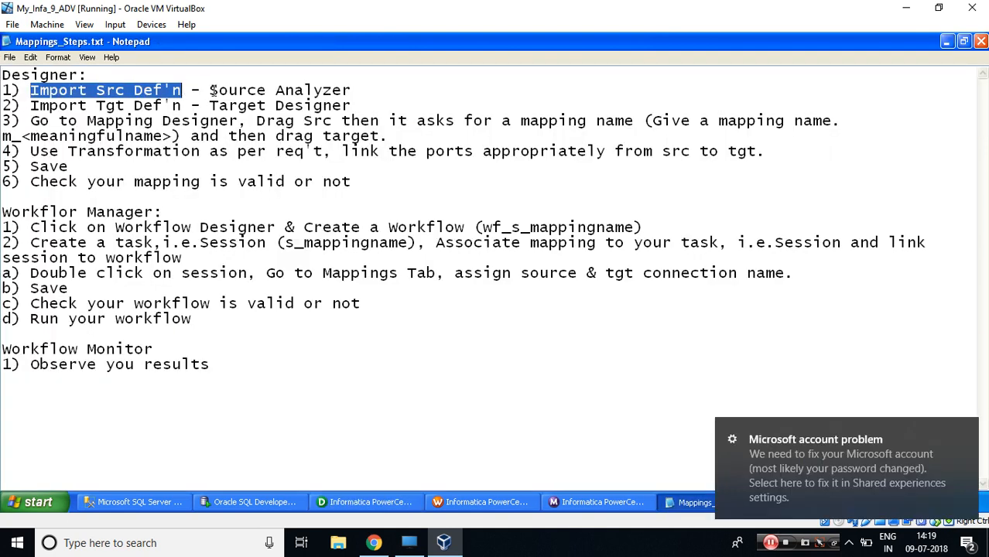
{"action": "left_click_drag", "start_coordinate": [209, 89], "coordinate": [353, 91]}
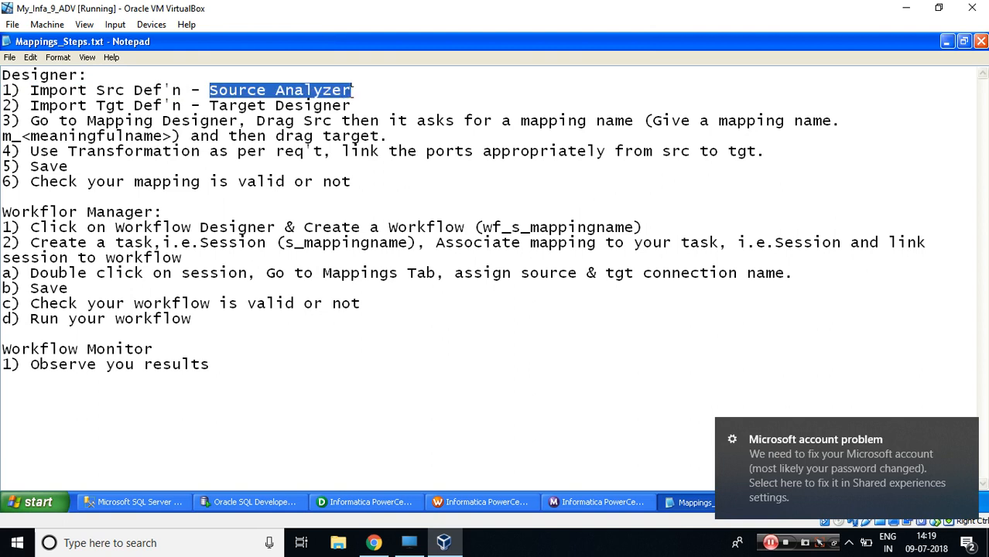
{"action": "left_click", "coordinate": [364, 502]}
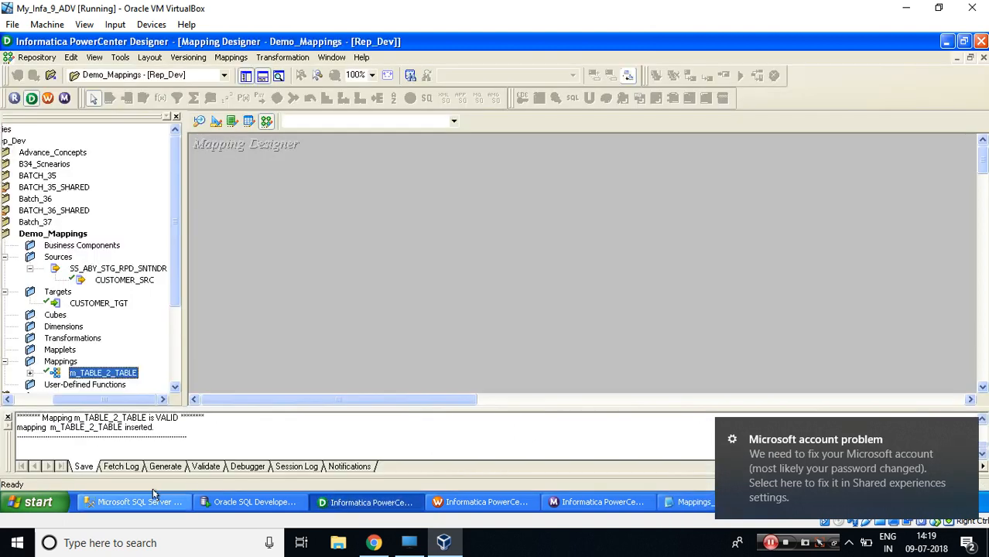
{"action": "left_click", "coordinate": [140, 502]}
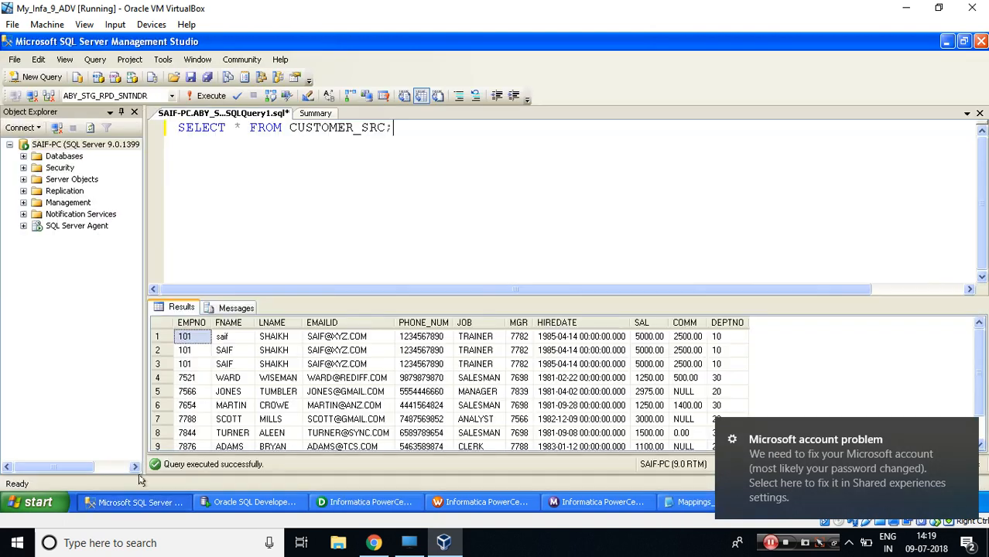
{"action": "double_click", "coordinate": [324, 127]}
Step: Return to PowerCenter Designer, open the Source Analyzer and arrange the CUSTOMER_SRC definition so its columns are readable
{"action": "left_click", "coordinate": [322, 501]}
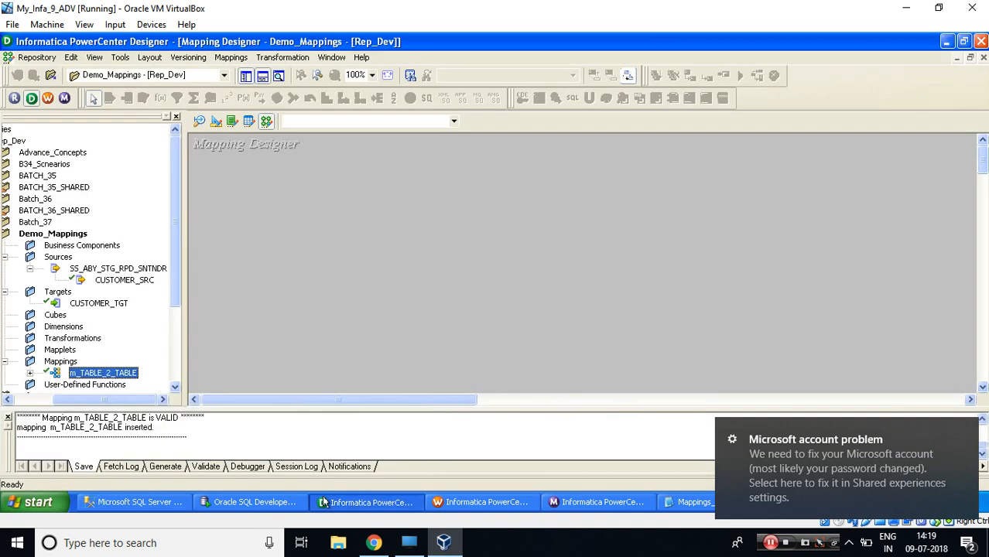
{"action": "left_click", "coordinate": [109, 281]}
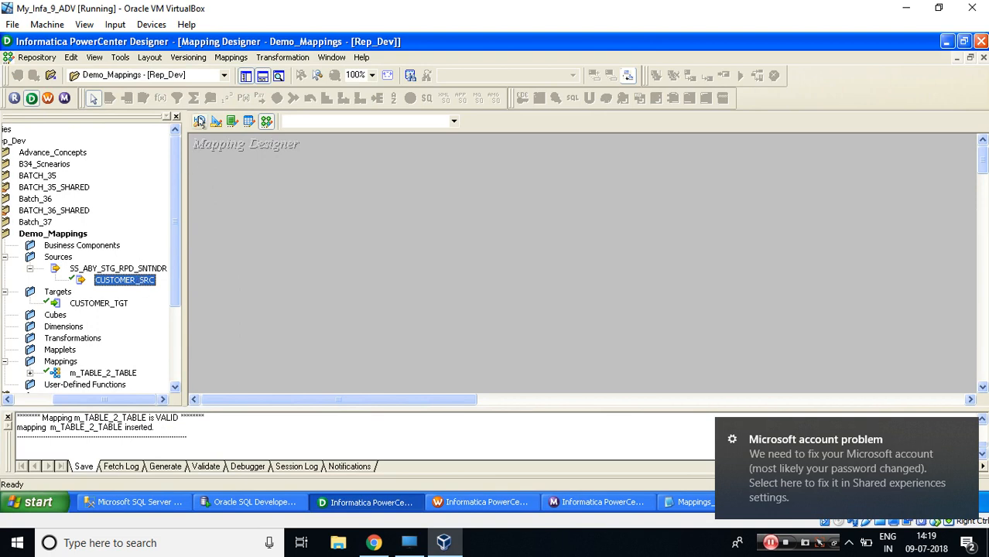
{"action": "left_click", "coordinate": [200, 121]}
{"action": "left_click_drag", "start_coordinate": [255, 141], "coordinate": [290, 174]}
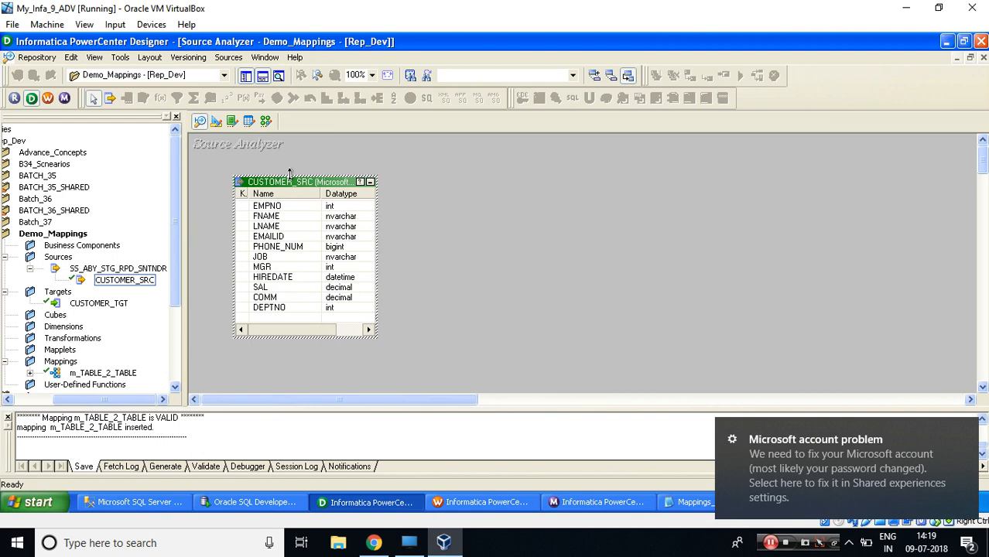
Step: Check the target import instruction in Mappings_Steps.txt, and in PowerCenter's Target Designer move CUSTOMER_TGT to the right of the workspace
{"action": "left_click", "coordinate": [679, 502]}
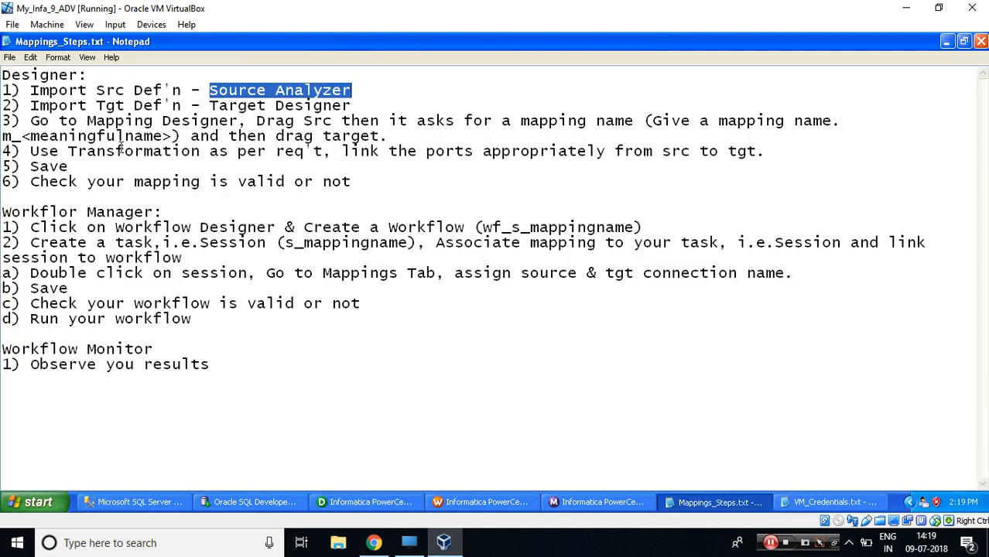
{"action": "left_click_drag", "start_coordinate": [30, 105], "coordinate": [355, 105]}
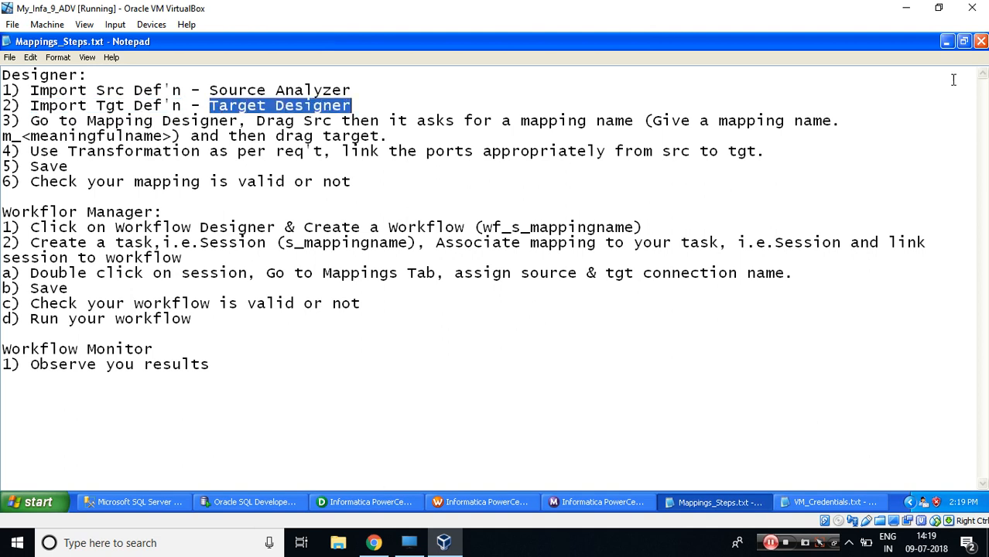
{"action": "left_click", "coordinate": [372, 504]}
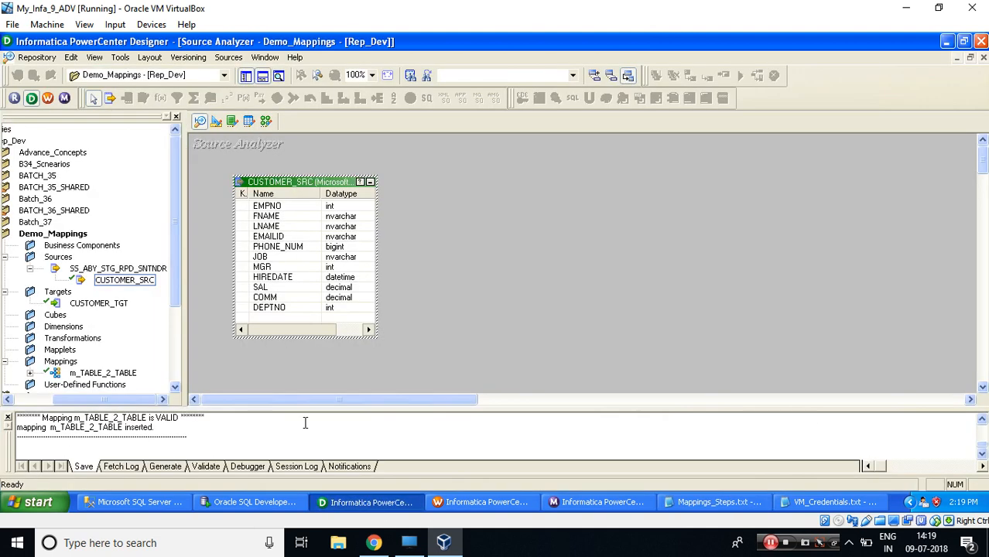
{"action": "left_click", "coordinate": [216, 122]}
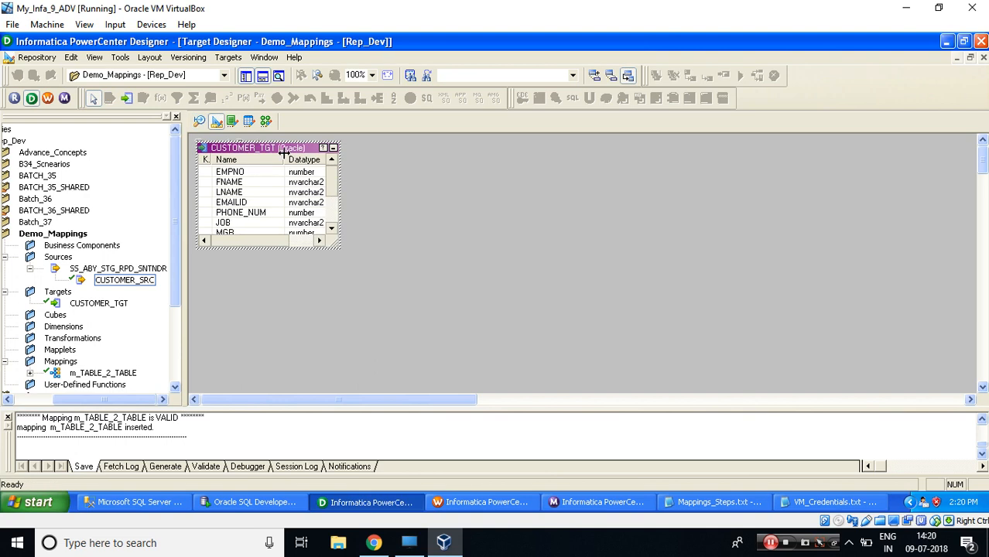
{"action": "left_click_drag", "start_coordinate": [283, 150], "coordinate": [703, 200]}
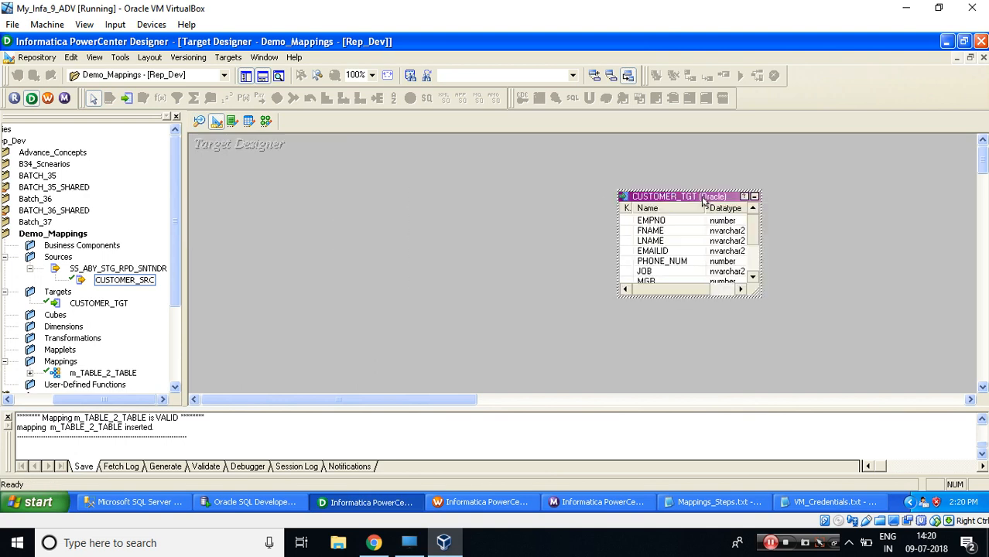
{"action": "left_click", "coordinate": [444, 228]}
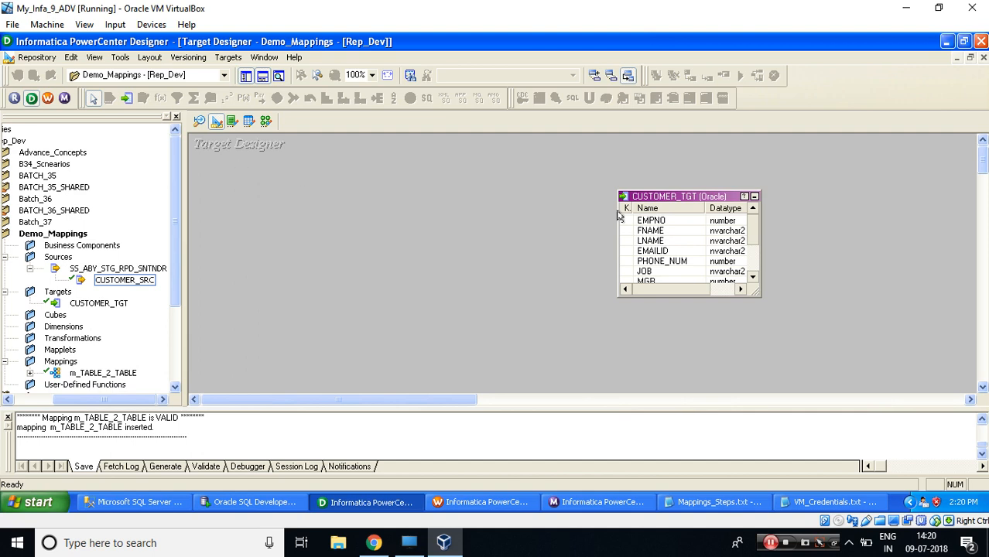
Step: Create a target definition from the CUSTOMER_SRC source in the Target Designer and enlarge it to show all its columns
{"action": "left_click", "coordinate": [130, 283]}
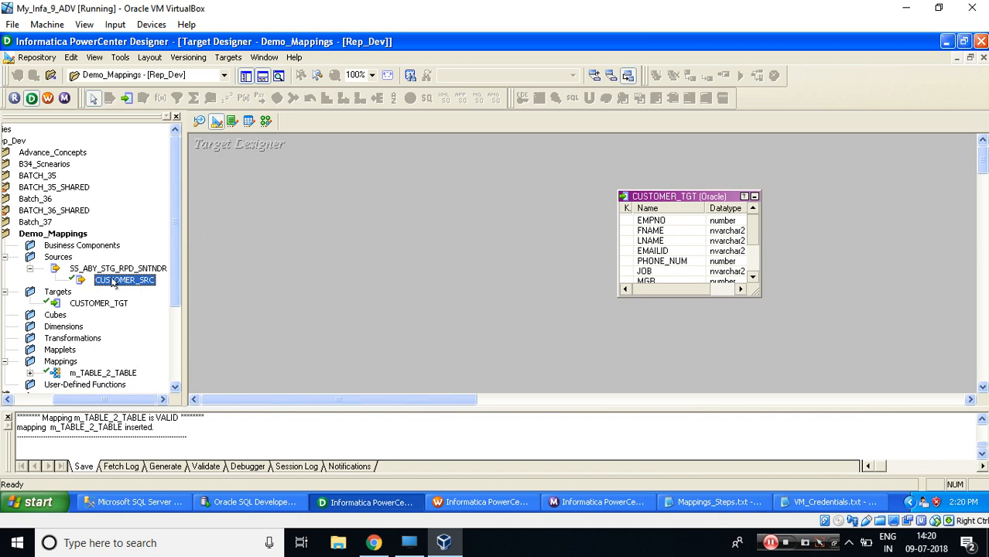
{"action": "left_click_drag", "start_coordinate": [114, 283], "coordinate": [224, 261]}
{"action": "left_click_drag", "start_coordinate": [352, 241], "coordinate": [354, 245]}
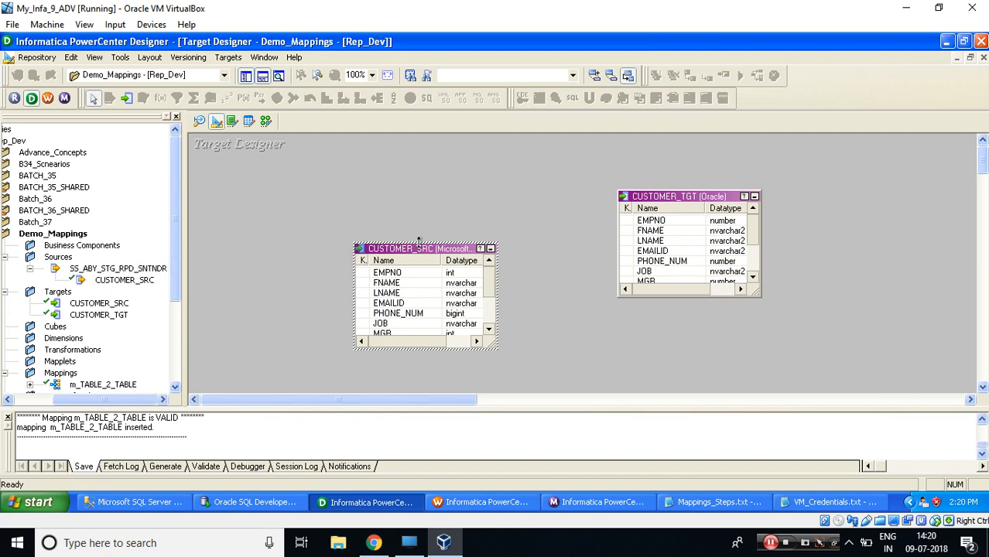
{"action": "left_click_drag", "start_coordinate": [419, 244], "coordinate": [411, 184]}
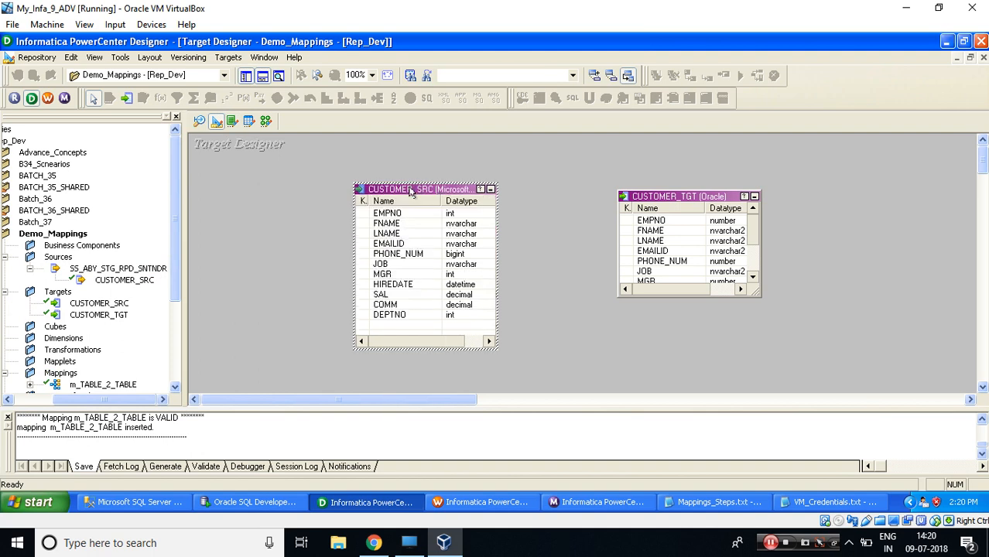
Step: Rename the CUSTOMER_SRC target definition as CUSTOMER_TGT_FF
{"action": "double_click", "coordinate": [411, 191]}
{"action": "left_click", "coordinate": [952, 96]}
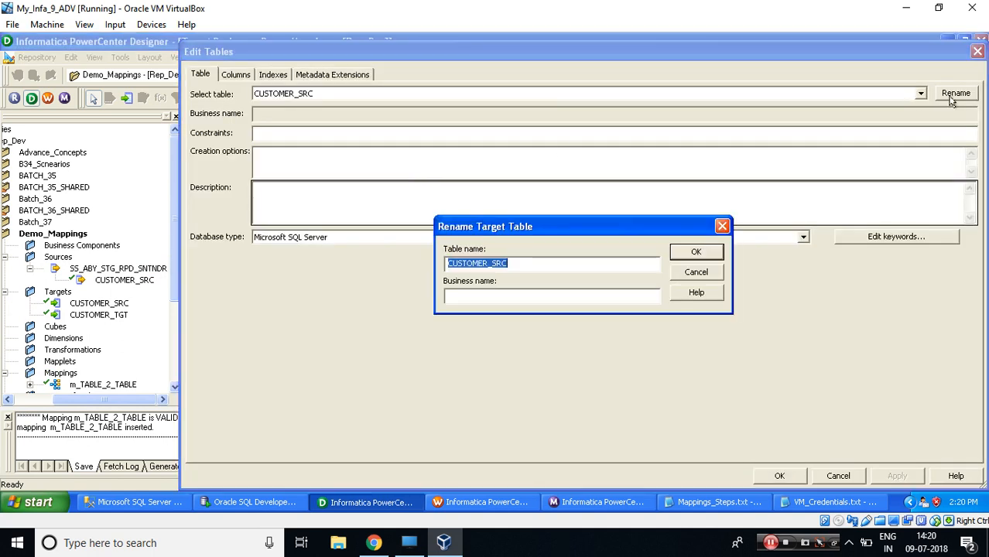
{"action": "left_click", "coordinate": [519, 263]}
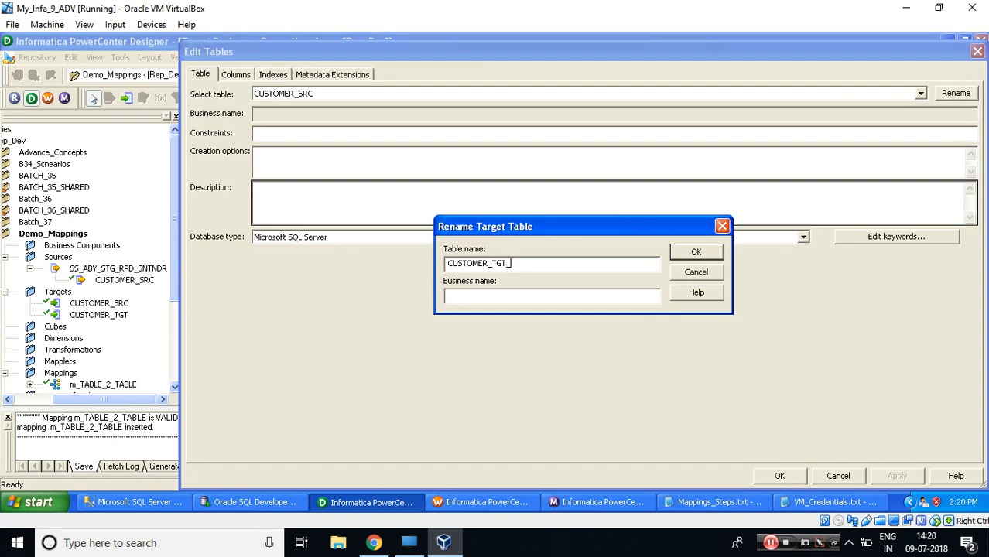
{"action": "left_click", "coordinate": [679, 254]}
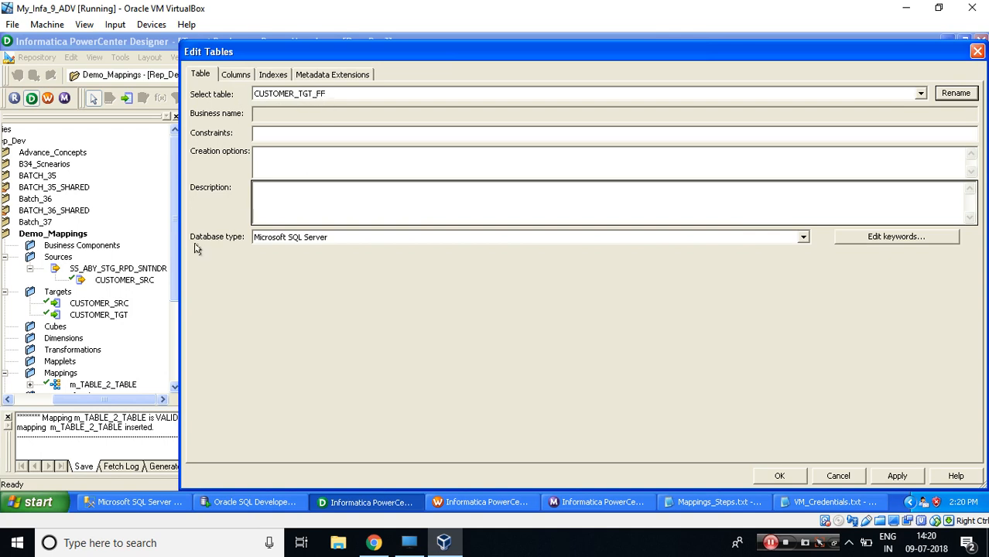
Step: Set the database type of the CUSTOMER_TGT_FF target definition to Flat File and select the saved target in the Demo_Mappings folder
{"action": "left_click", "coordinate": [340, 238]}
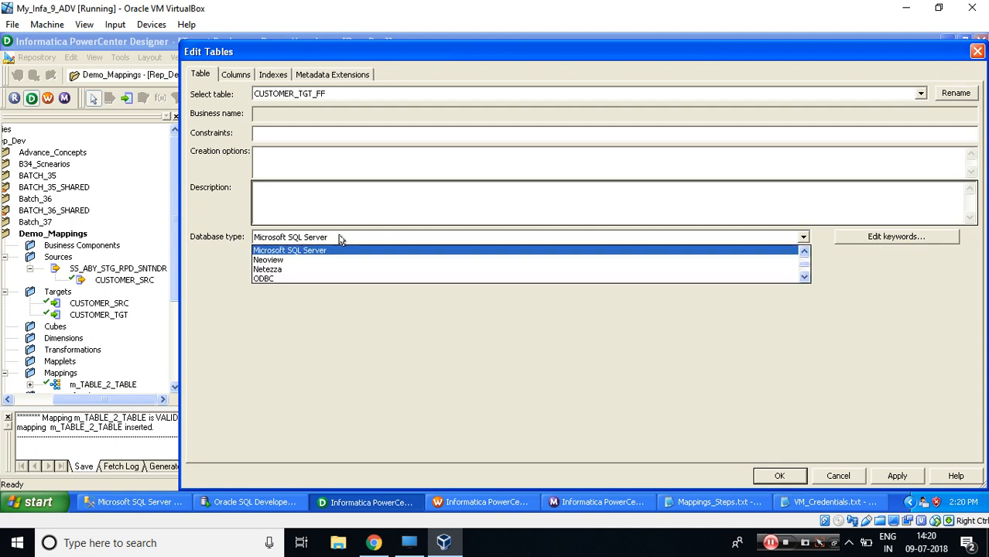
{"action": "key", "text": "f"}
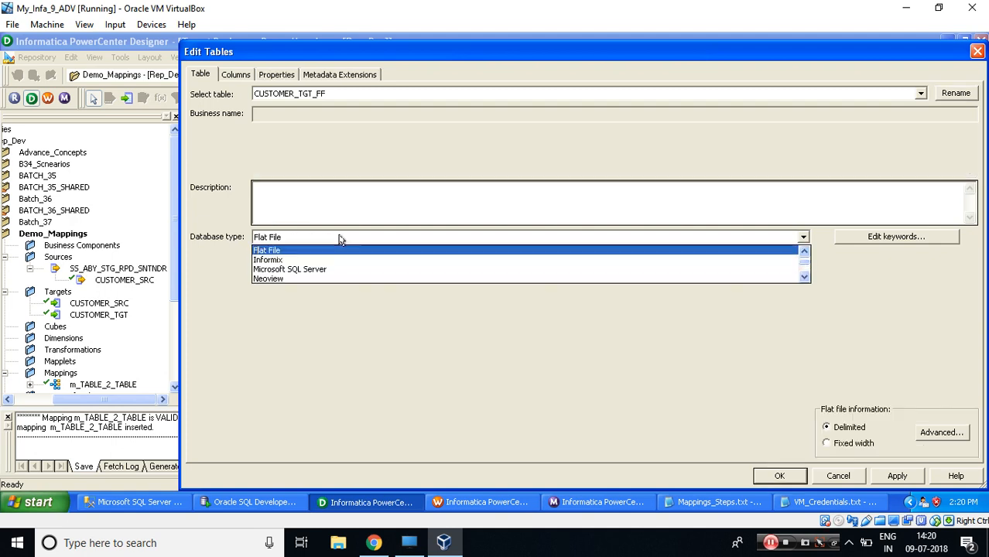
{"action": "key", "text": "Tab"}
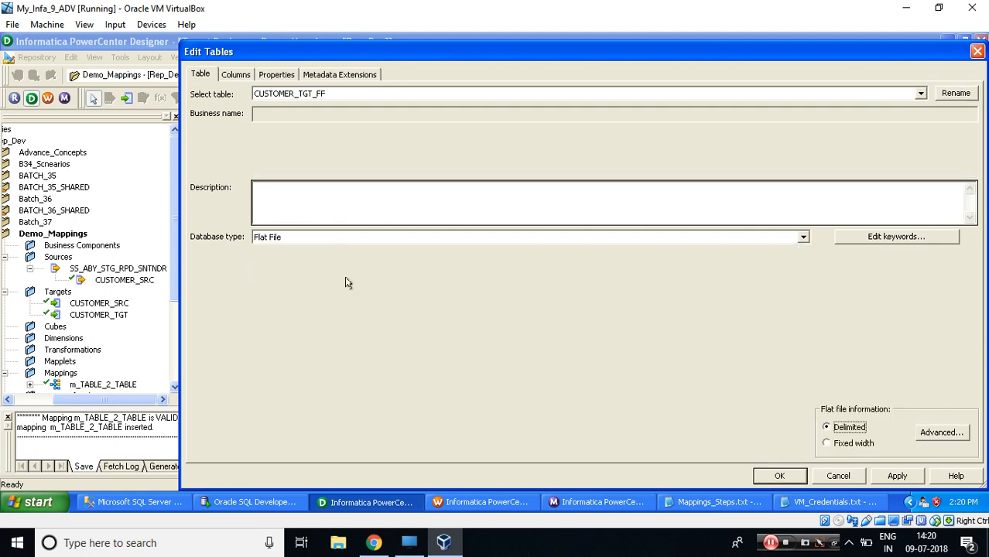
{"action": "left_click", "coordinate": [780, 474]}
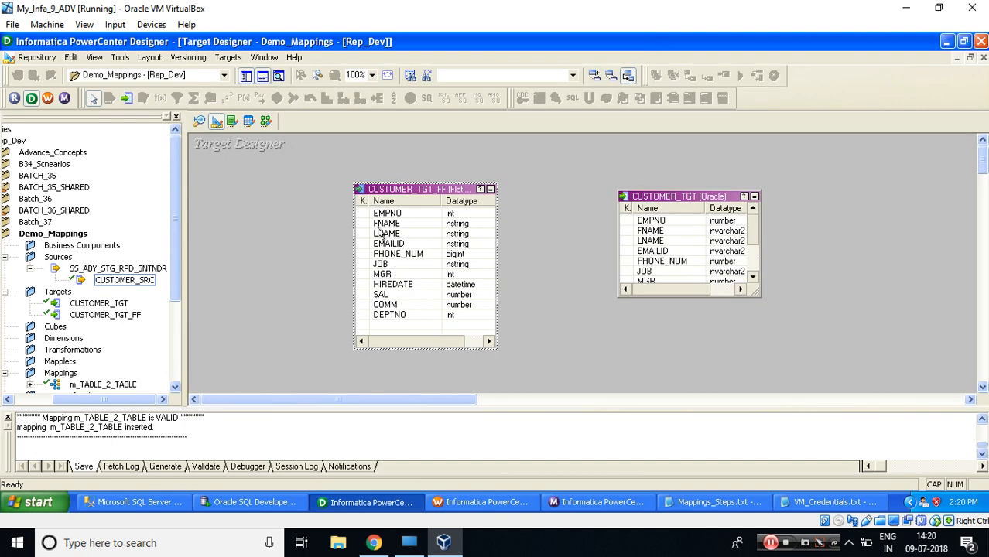
{"action": "left_click", "coordinate": [111, 284]}
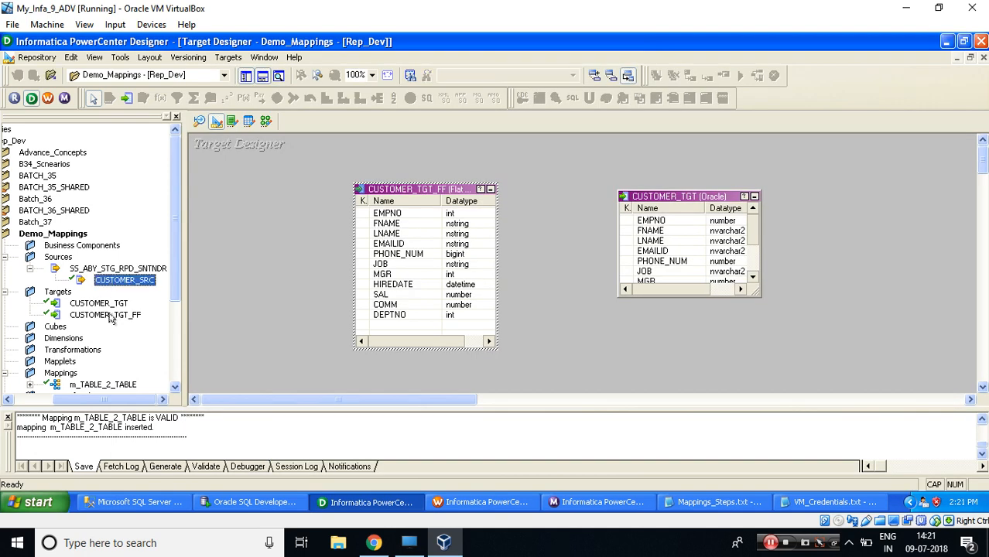
{"action": "left_click", "coordinate": [115, 316]}
Step: Review the import and Mapping Designer instructions in Mappings_Steps.txt, and open the Mapping Designer in PowerCenter Designer
{"action": "left_click", "coordinate": [712, 502]}
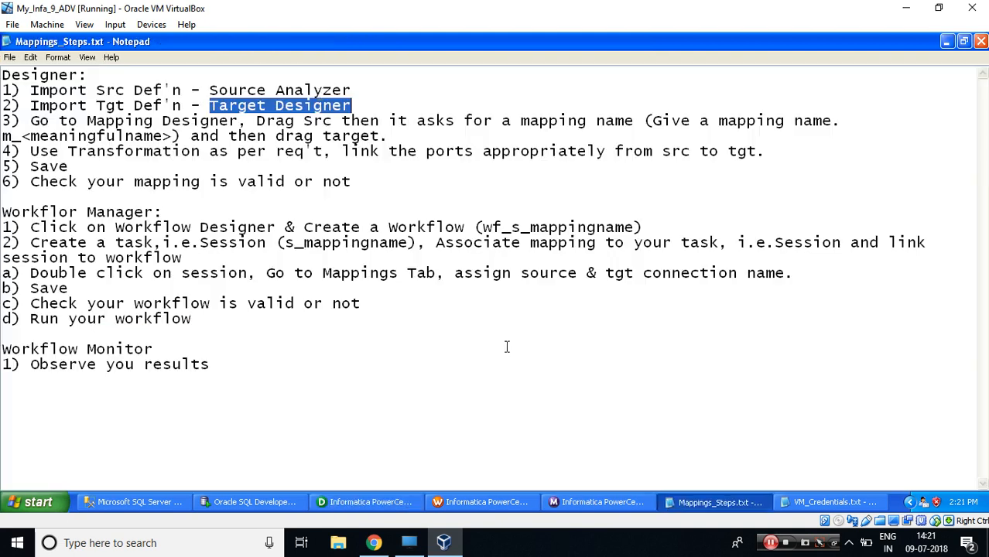
{"action": "left_click", "coordinate": [358, 105]}
{"action": "left_click_drag", "start_coordinate": [358, 106], "coordinate": [3, 91]}
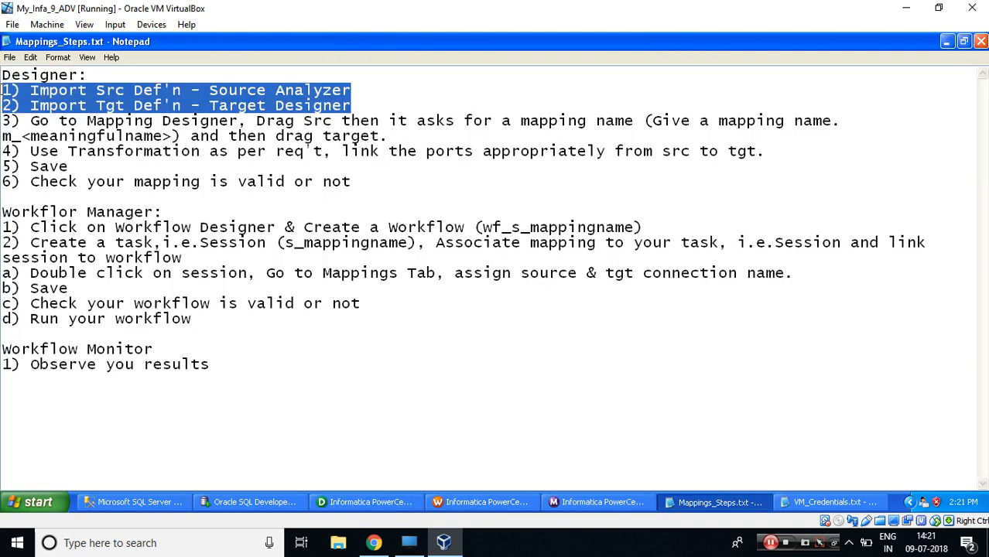
{"action": "left_click_drag", "start_coordinate": [31, 121], "coordinate": [248, 121]}
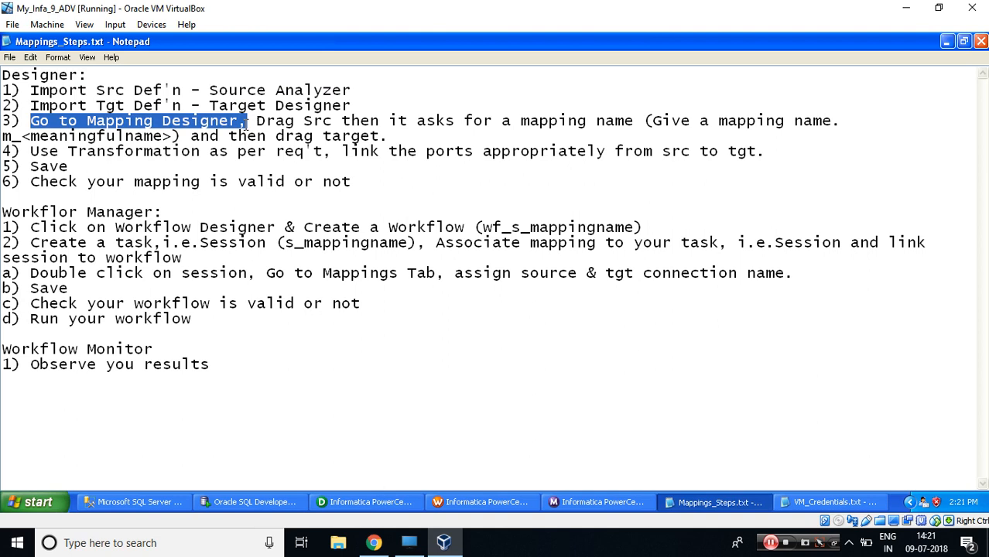
{"action": "left_click", "coordinate": [366, 502]}
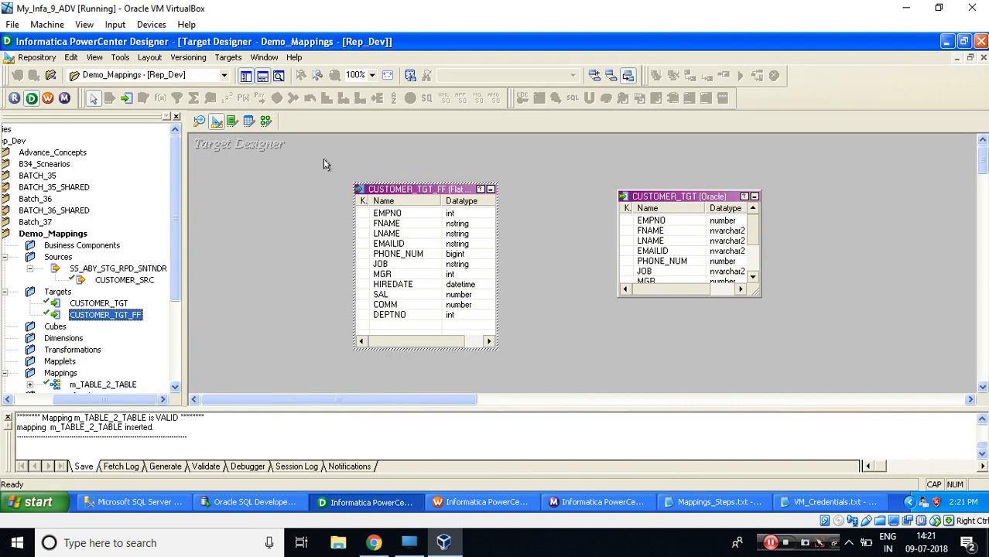
{"action": "left_click", "coordinate": [266, 121]}
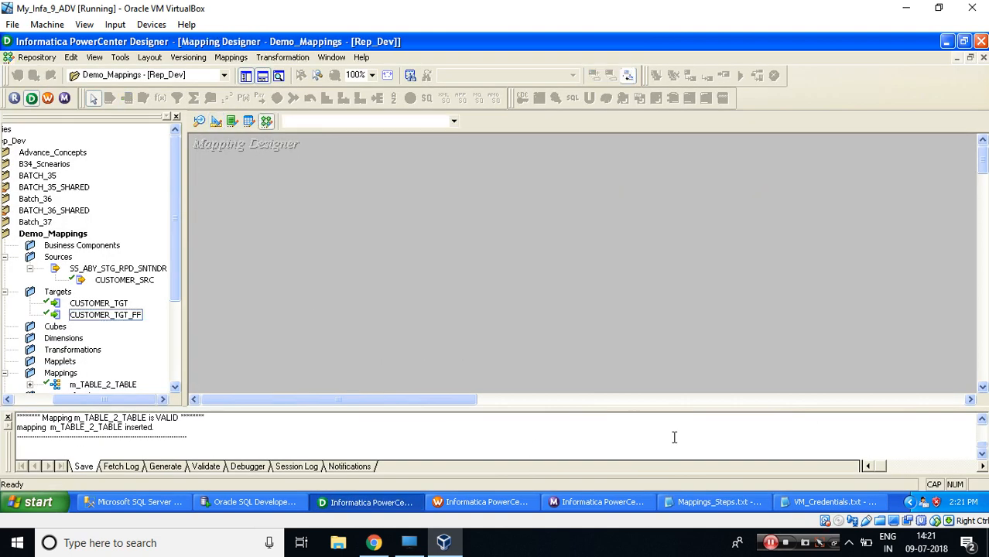
Step: Check the mapping naming instruction in Mappings_Steps.txt, and in PowerCenter Designer create the mapping m_TABLE_2_FF by adding the CUSTOMER_SRC source
{"action": "left_click", "coordinate": [713, 502]}
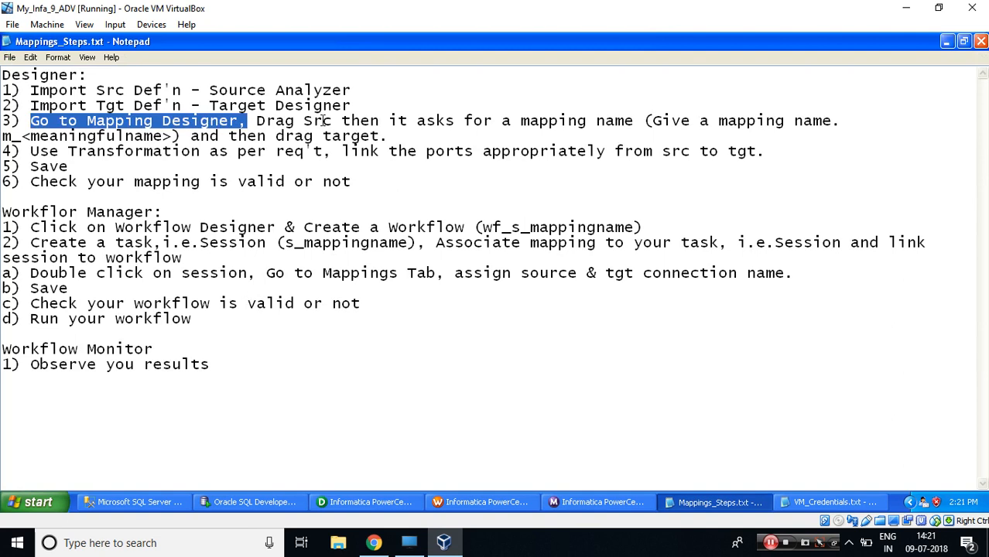
{"action": "left_click_drag", "start_coordinate": [258, 120], "coordinate": [181, 137]}
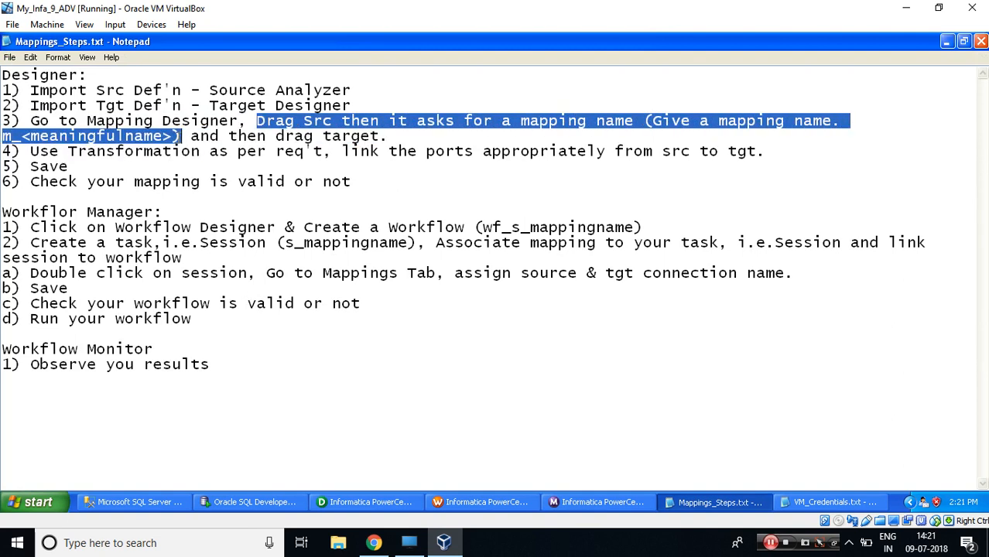
{"action": "left_click", "coordinate": [329, 503]}
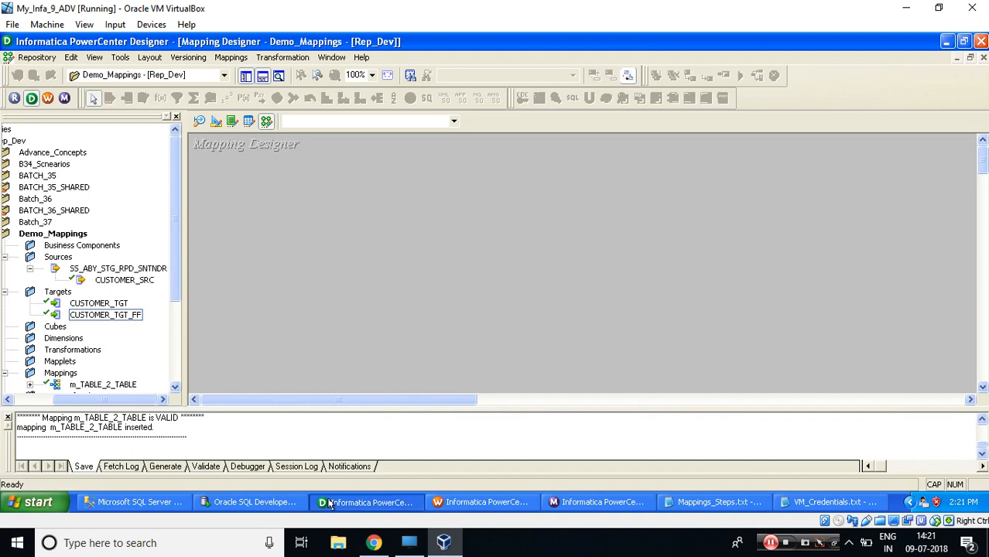
{"action": "left_click_drag", "start_coordinate": [105, 281], "coordinate": [294, 270]}
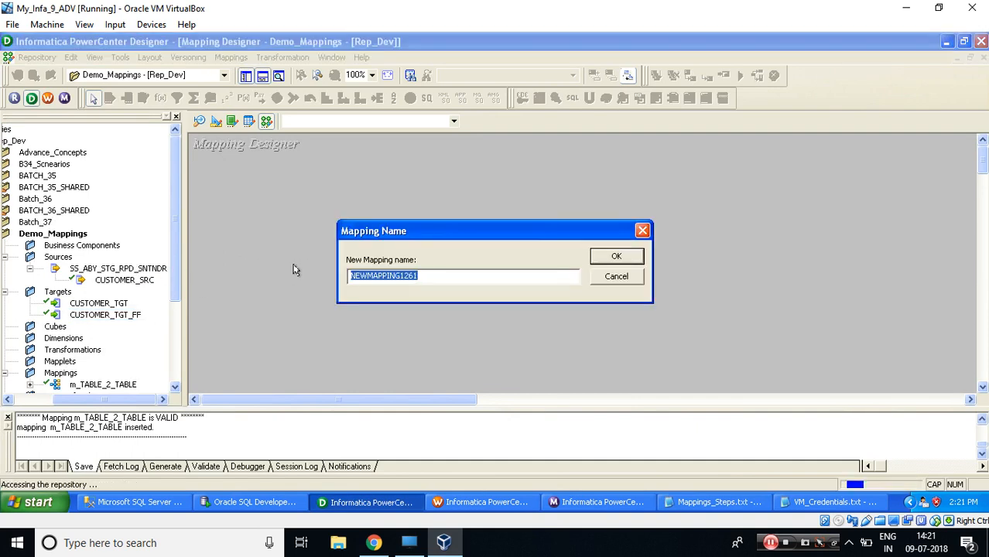
{"action": "type", "text": "m_TABLE_2_FF"}
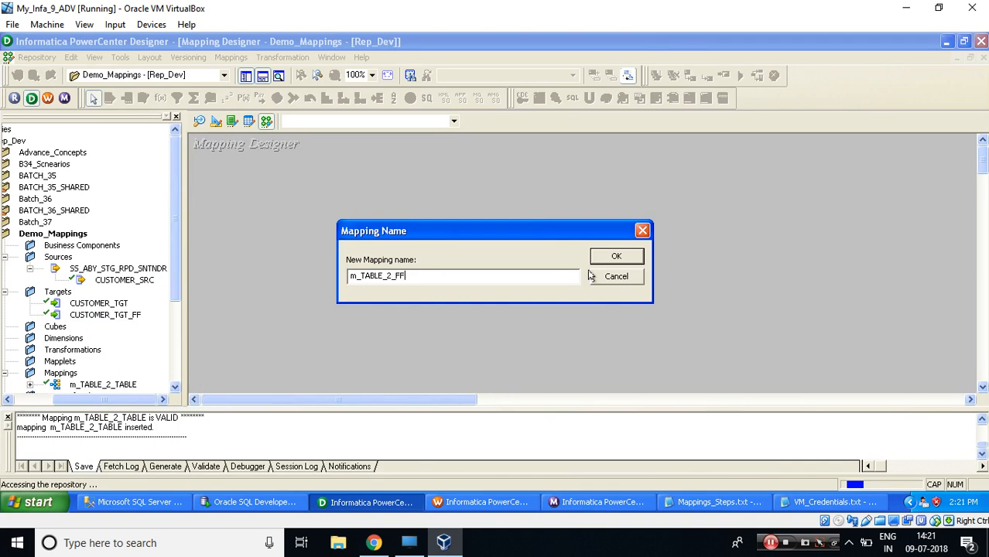
{"action": "left_click", "coordinate": [613, 257]}
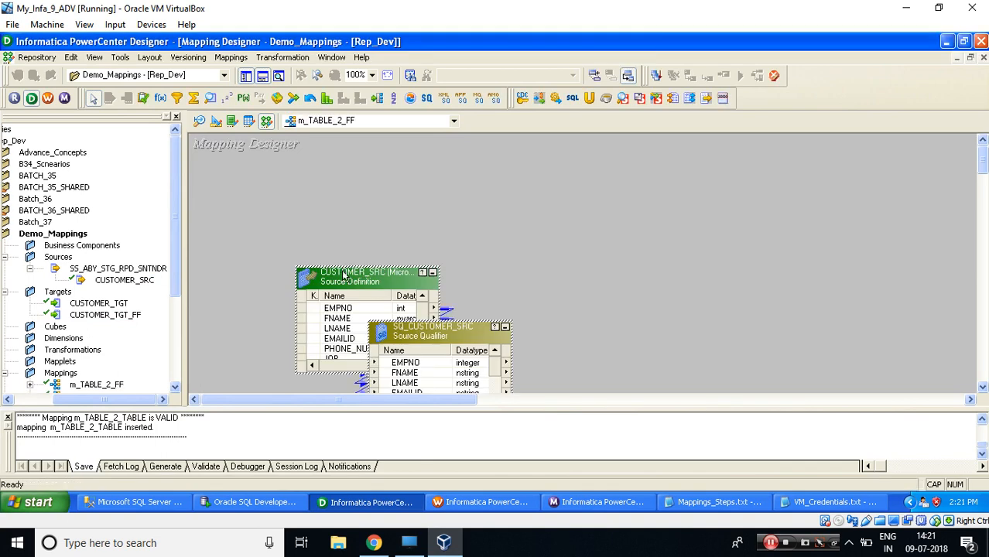
Step: Arrange the CUSTOMER_SRC source definition and its SQ_CUSTOMER_SRC source qualifier side by side in the mapping workspace
{"action": "left_click_drag", "start_coordinate": [342, 273], "coordinate": [291, 212]}
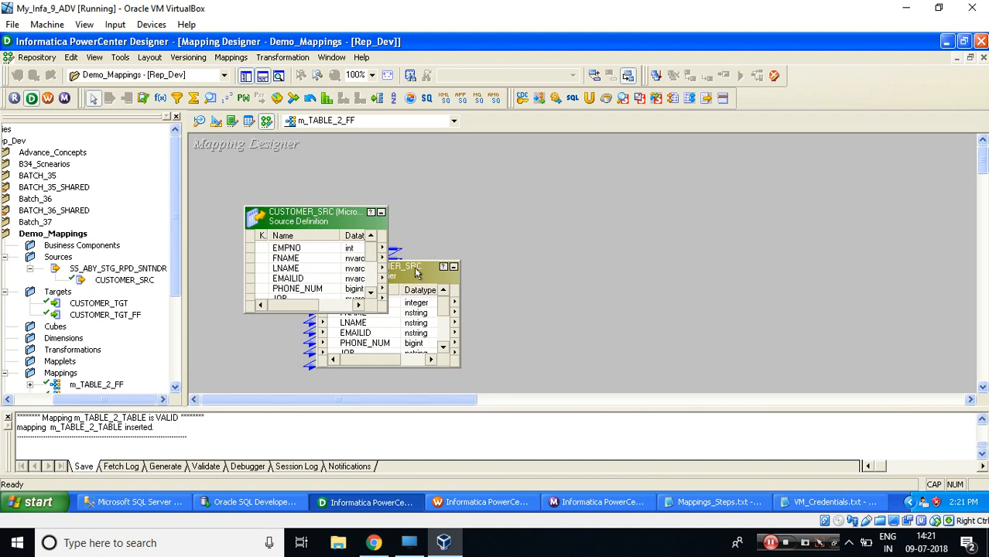
{"action": "left_click_drag", "start_coordinate": [420, 267], "coordinate": [519, 221]}
{"action": "left_click_drag", "start_coordinate": [402, 195], "coordinate": [582, 341]}
Step: Check the target instruction in Mappings_Steps.txt, and in PowerCenter Designer add CUSTOMER_TGT_FF to the mapping, to the right of the source qualifier
{"action": "left_click", "coordinate": [689, 501]}
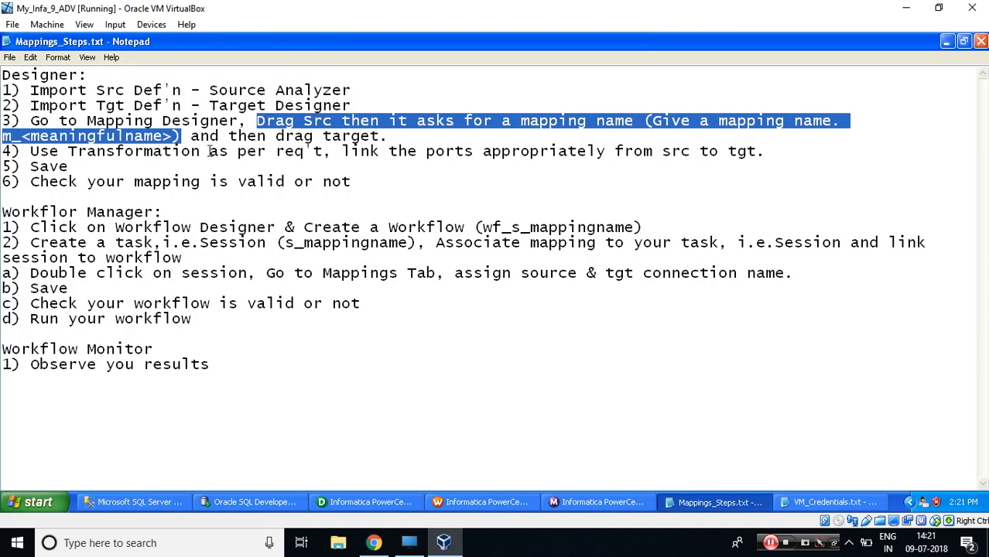
{"action": "left_click_drag", "start_coordinate": [230, 135], "coordinate": [397, 133]}
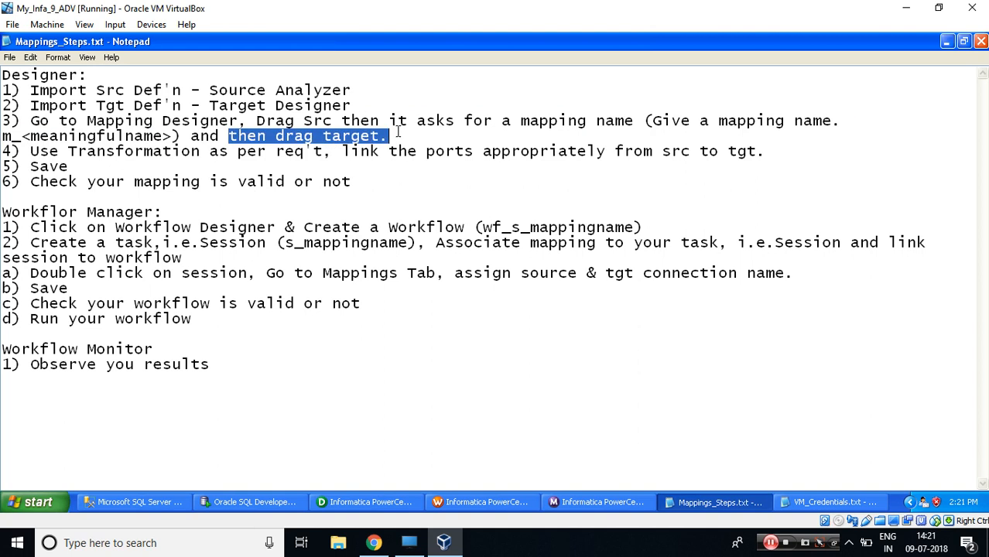
{"action": "left_click", "coordinate": [363, 501]}
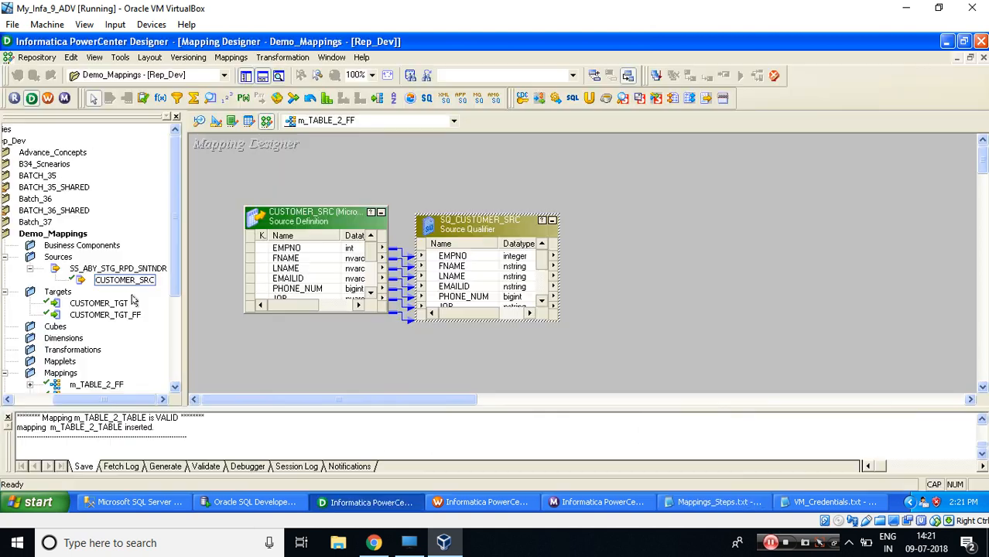
{"action": "left_click_drag", "start_coordinate": [108, 314], "coordinate": [701, 234]}
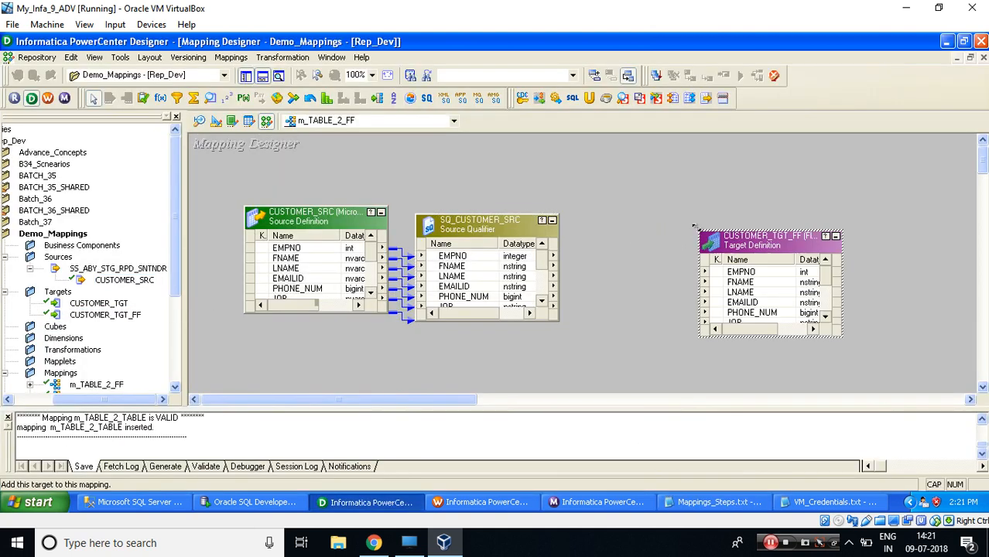
Step: Review the instruction in Mappings_Steps.txt on using transformations and linking ports from source to target
{"action": "left_click", "coordinate": [708, 501]}
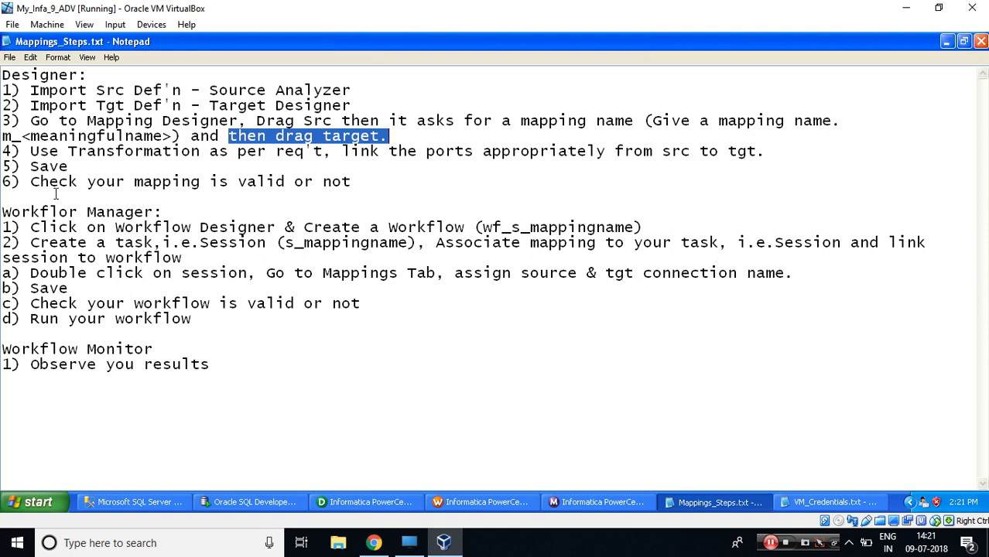
{"action": "left_click_drag", "start_coordinate": [30, 151], "coordinate": [333, 152]}
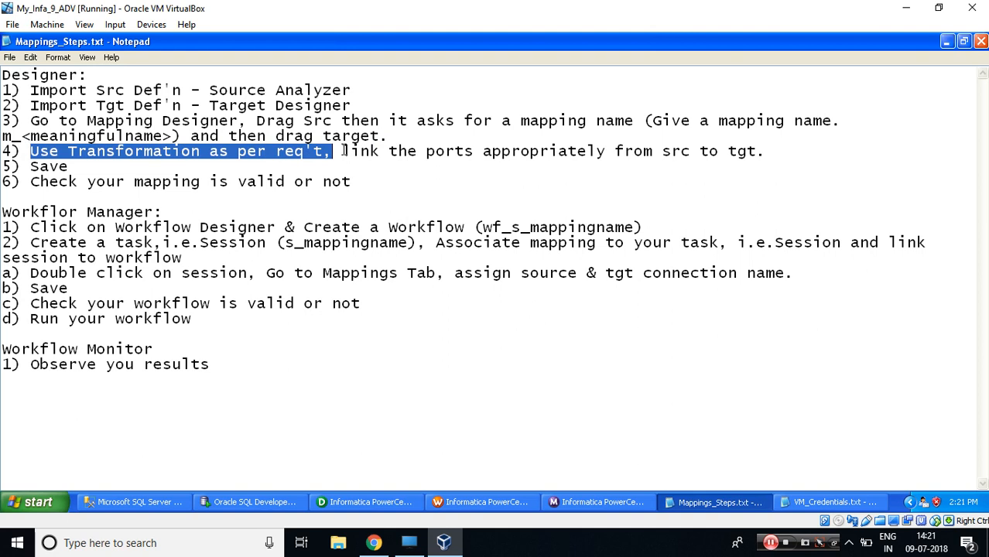
{"action": "left_click_drag", "start_coordinate": [343, 151], "coordinate": [469, 152]}
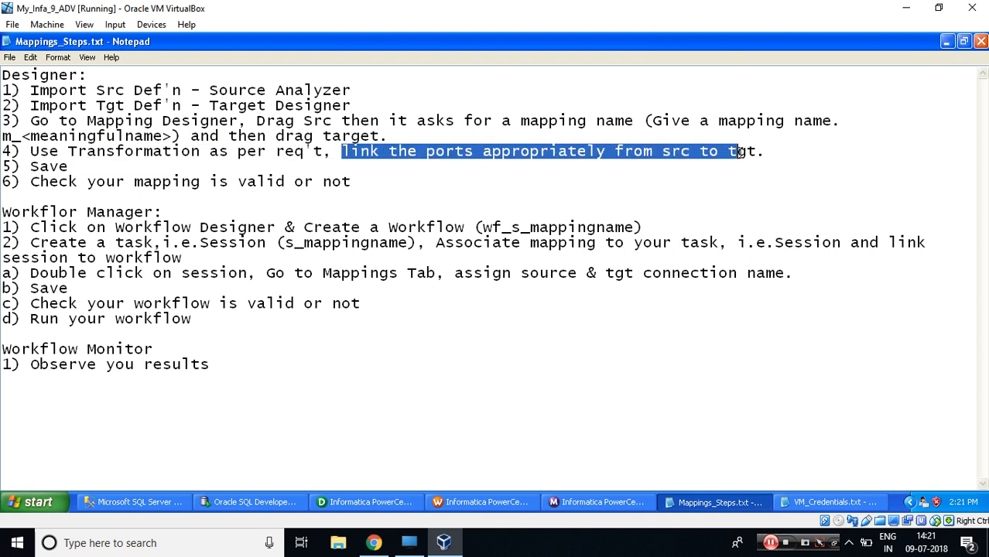
{"action": "left_click_drag", "start_coordinate": [741, 153], "coordinate": [771, 153]}
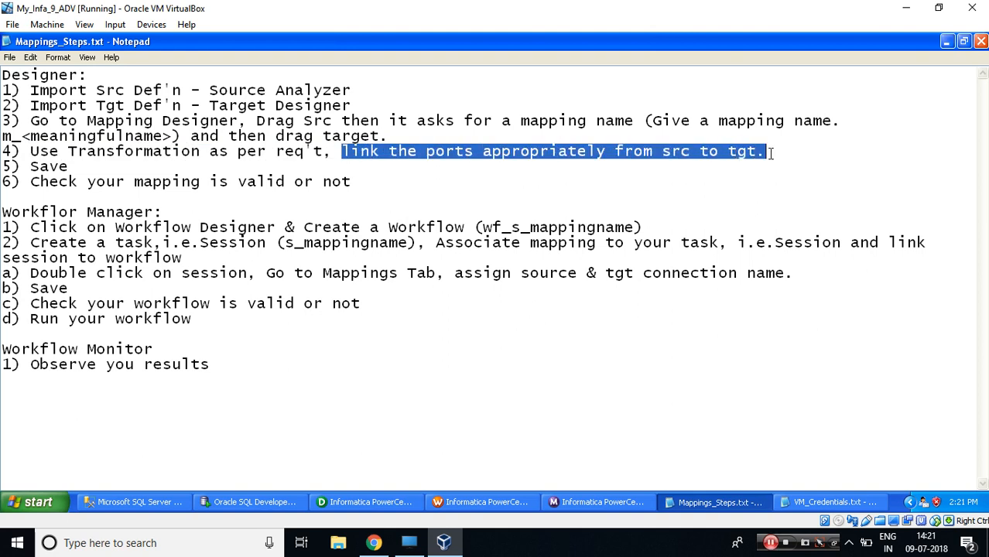
Step: Return to PowerCenter Designer, link all SQ_CUSTOMER_SRC ports to the matching CUSTOMER_TGT_FF ports, and enlarge both objects to show every column
{"action": "left_click", "coordinate": [387, 502]}
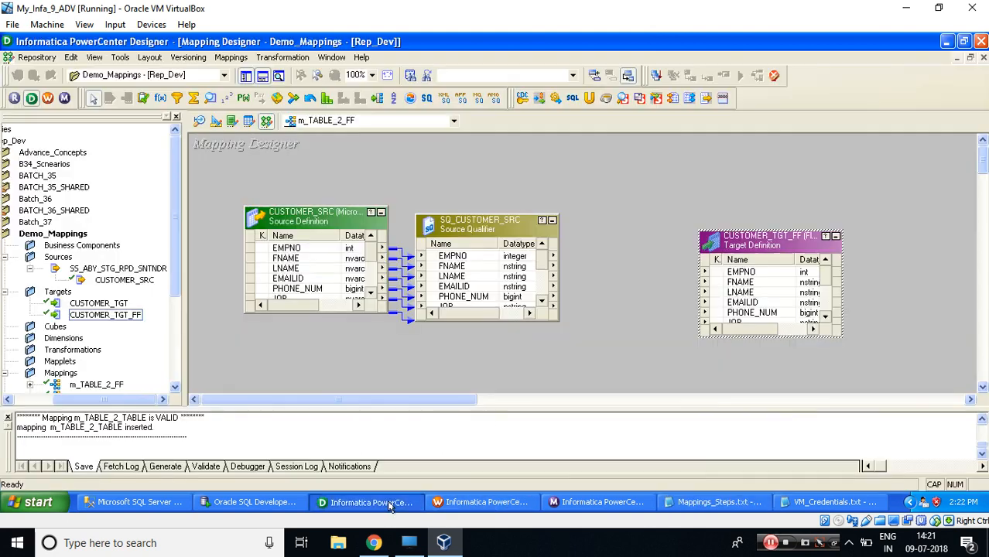
{"action": "right_click", "coordinate": [470, 273]}
{"action": "left_click", "coordinate": [507, 280]}
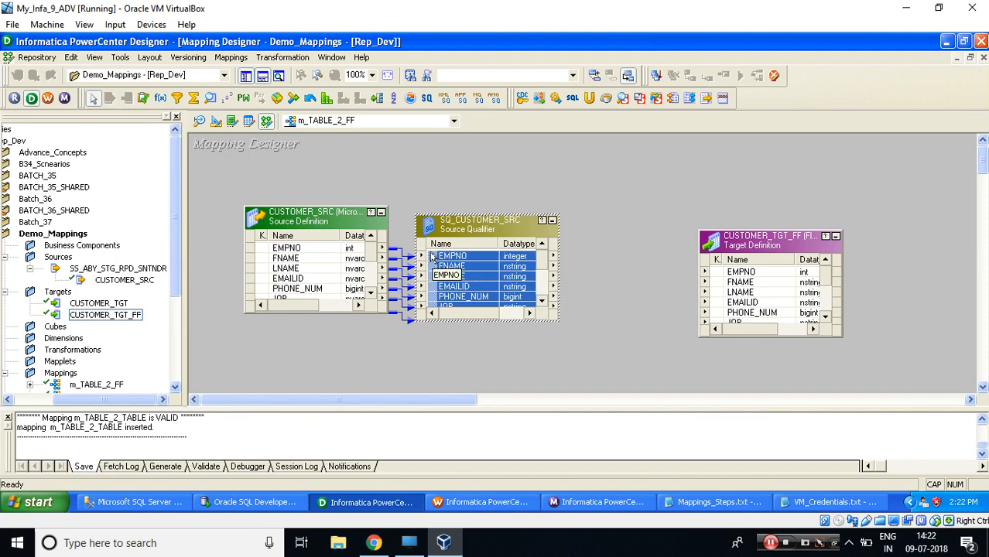
{"action": "left_click_drag", "start_coordinate": [432, 257], "coordinate": [718, 273]}
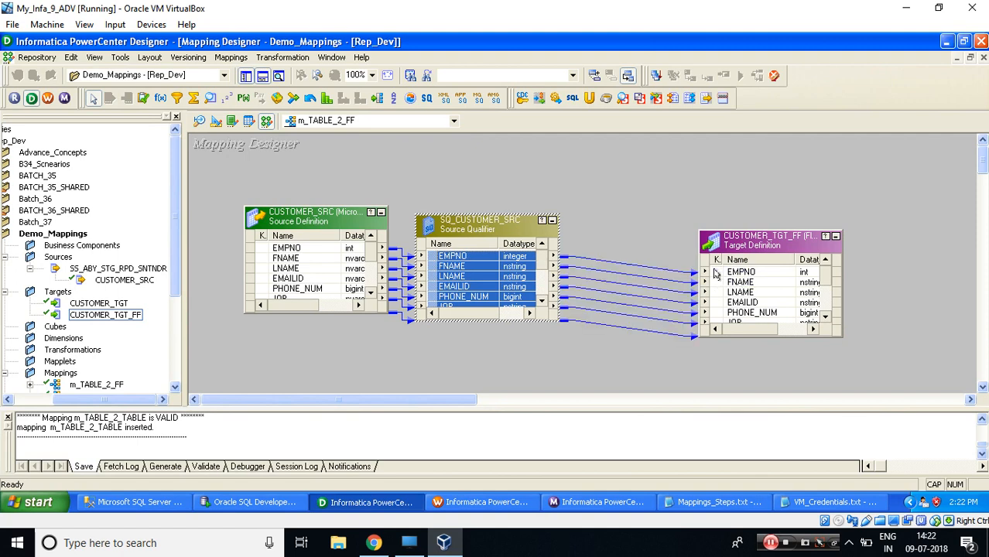
{"action": "left_click_drag", "start_coordinate": [735, 231], "coordinate": [733, 160]}
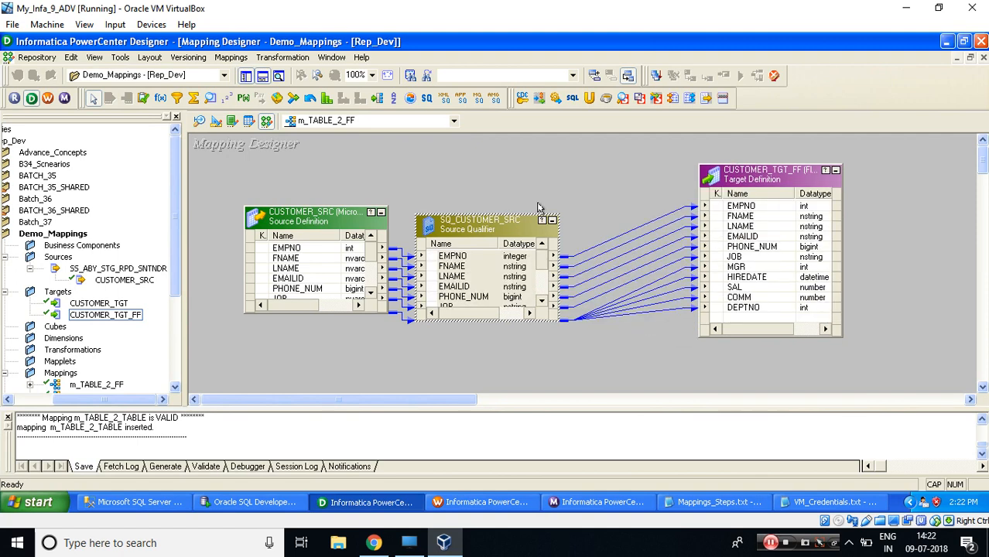
{"action": "left_click_drag", "start_coordinate": [514, 222], "coordinate": [512, 153]}
Step: Check the save and validation instructions in Mappings_Steps.txt, and save the m_TABLE_2_FF mapping in PowerCenter Designer
{"action": "left_click", "coordinate": [684, 505]}
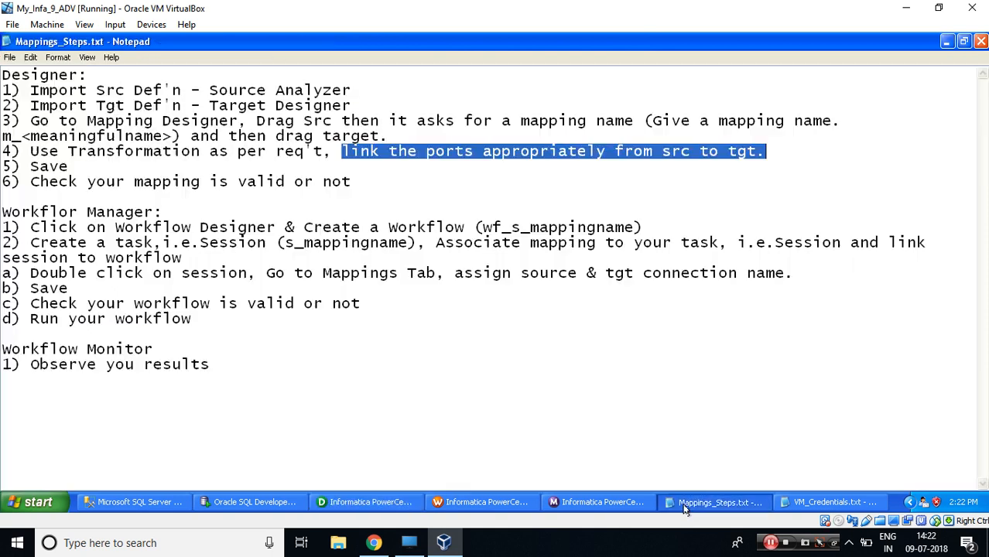
{"action": "left_click_drag", "start_coordinate": [31, 166], "coordinate": [361, 188]}
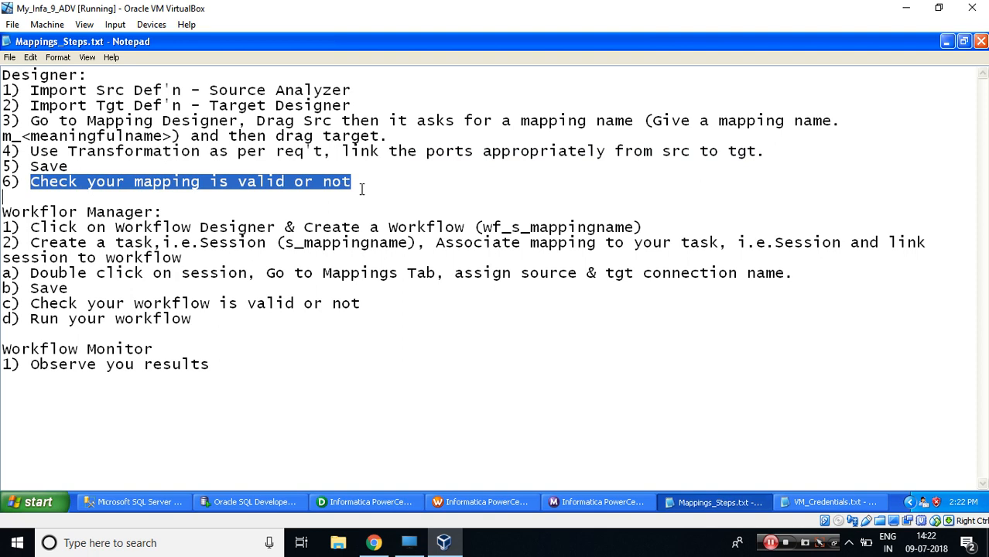
{"action": "left_click", "coordinate": [364, 502]}
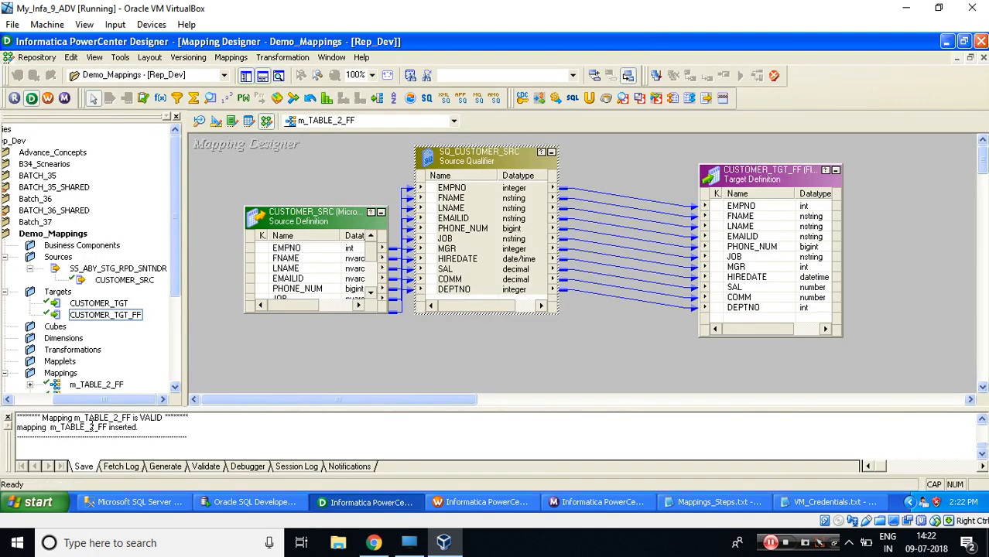
Step: Check the validation message for m_TABLE_2_FF in the save output, and review the Designer steps in Mappings_Steps.txt
{"action": "left_click_drag", "start_coordinate": [75, 418], "coordinate": [136, 424]}
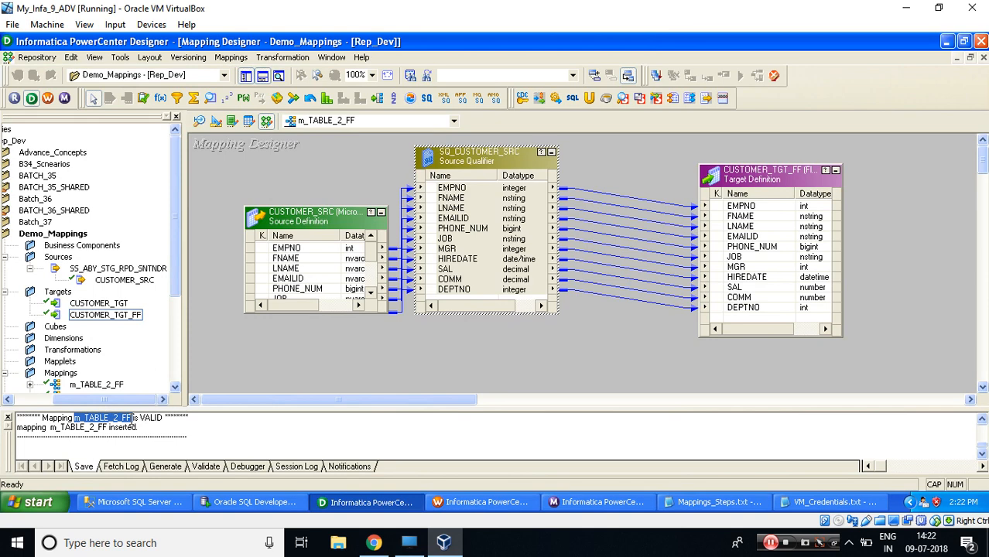
{"action": "left_click", "coordinate": [685, 495]}
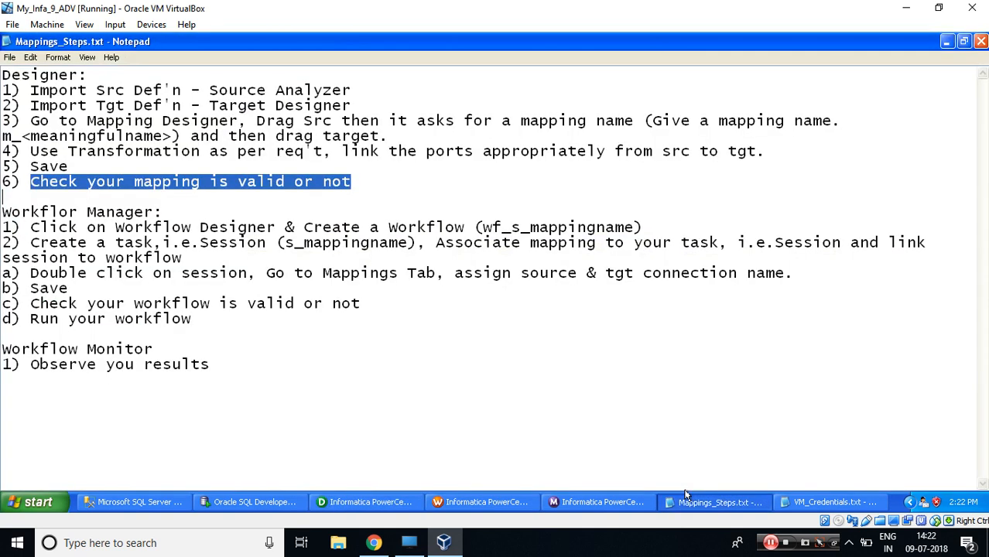
{"action": "left_click_drag", "start_coordinate": [358, 187], "coordinate": [3, 91]}
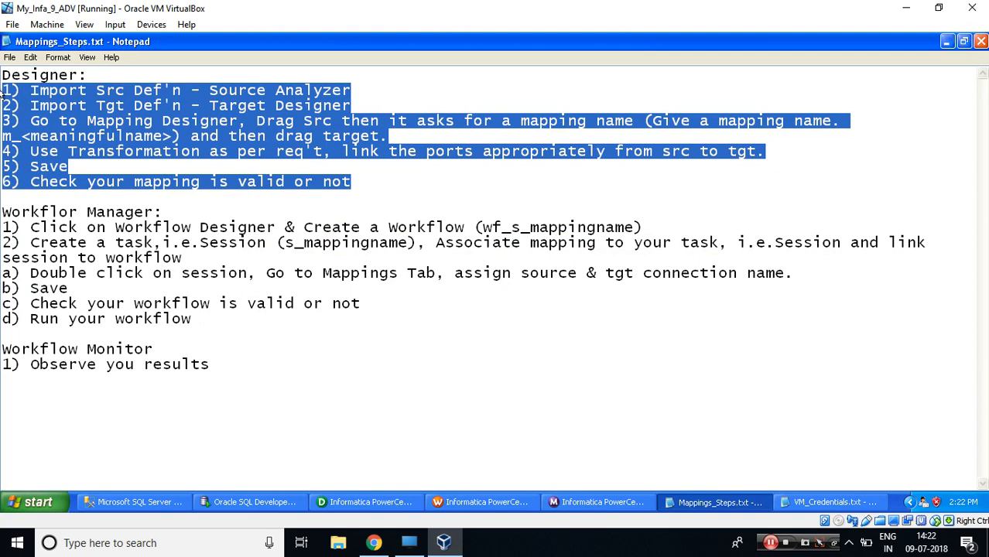
Step: Review the Workflow Manager instruction in Mappings_Steps.txt on creating a workflow and the wf_s_mappingname naming convention
{"action": "left_click", "coordinate": [166, 215]}
{"action": "left_click", "coordinate": [2, 212], "text": "shift"}
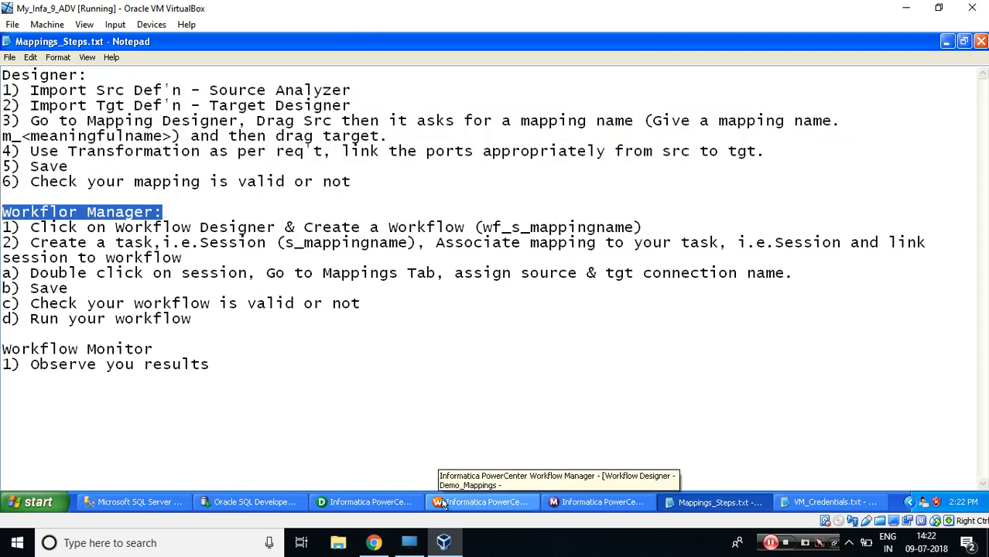
{"action": "left_click", "coordinate": [596, 503]}
{"action": "left_click", "coordinate": [716, 504]}
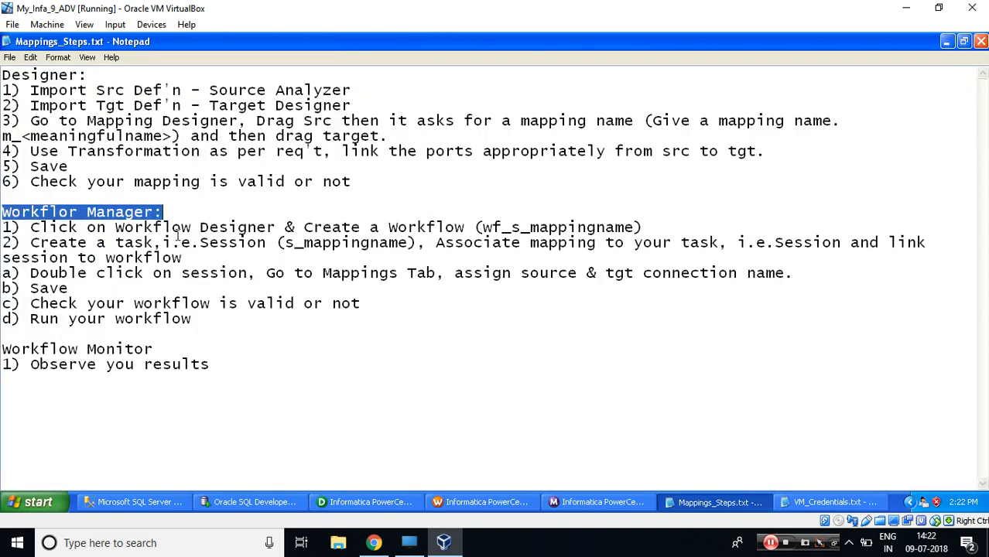
{"action": "left_click_drag", "start_coordinate": [29, 227], "coordinate": [647, 227]}
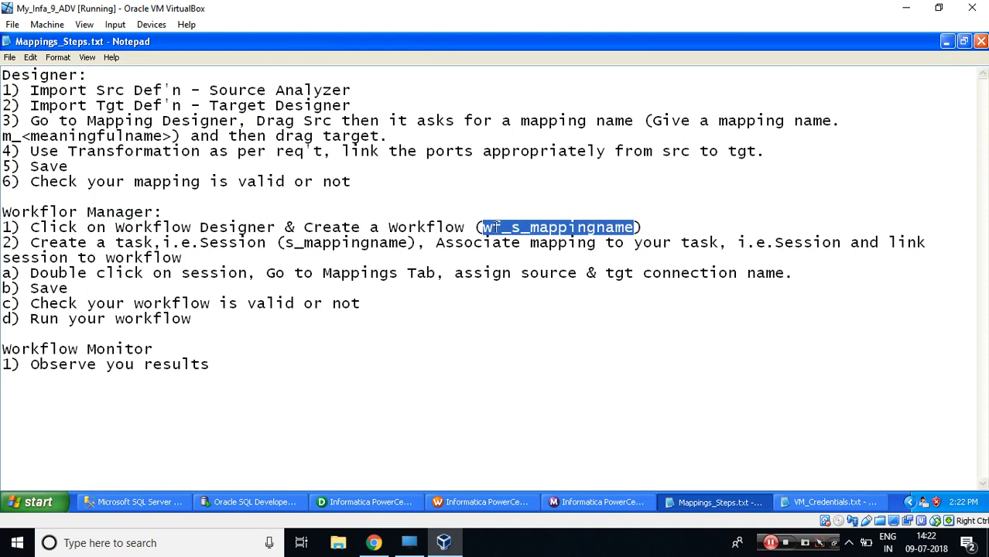
{"action": "left_click_drag", "start_coordinate": [484, 227], "coordinate": [638, 227]}
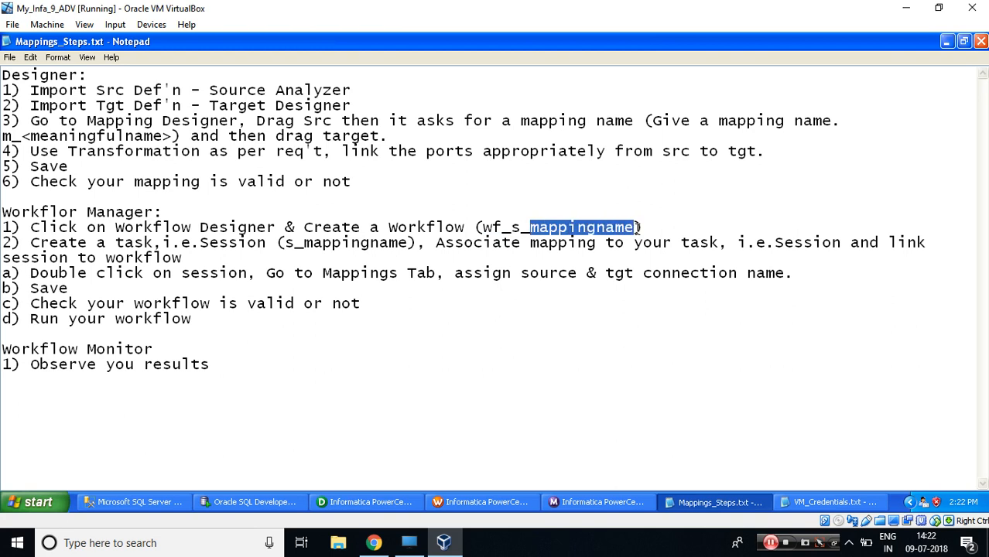
Step: Switch to PowerCenter Workflow Manager and create the workflow wf_s_m_TABLE_2_FF, copying the mapping name from PowerCenter Designer
{"action": "left_click", "coordinate": [482, 501]}
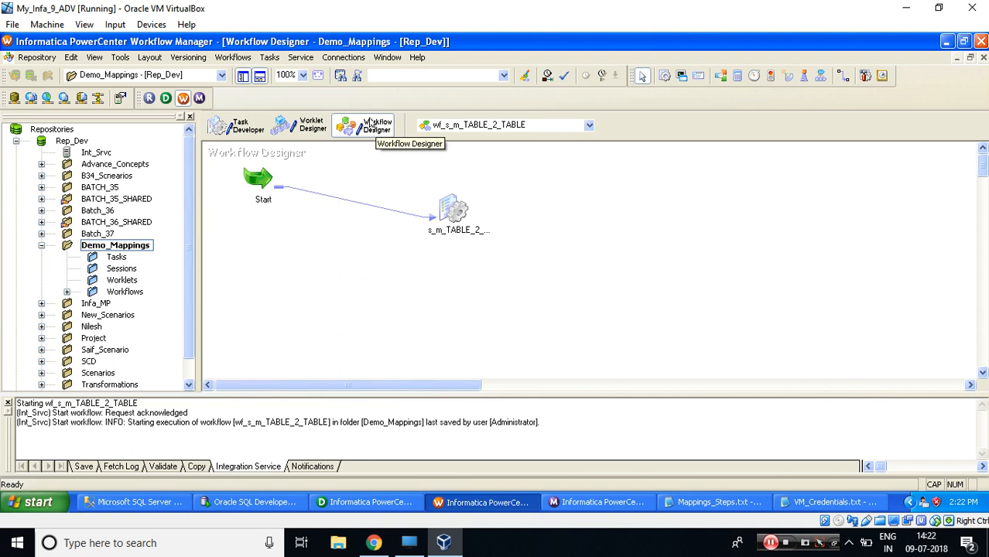
{"action": "left_click", "coordinate": [232, 57]}
{"action": "left_click", "coordinate": [246, 75]}
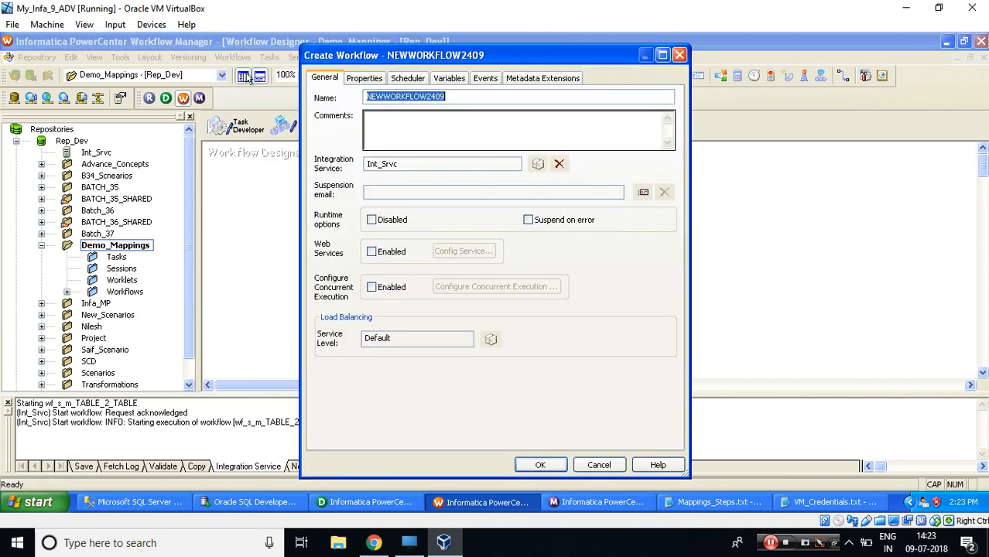
{"action": "type", "text": "wf_s"}
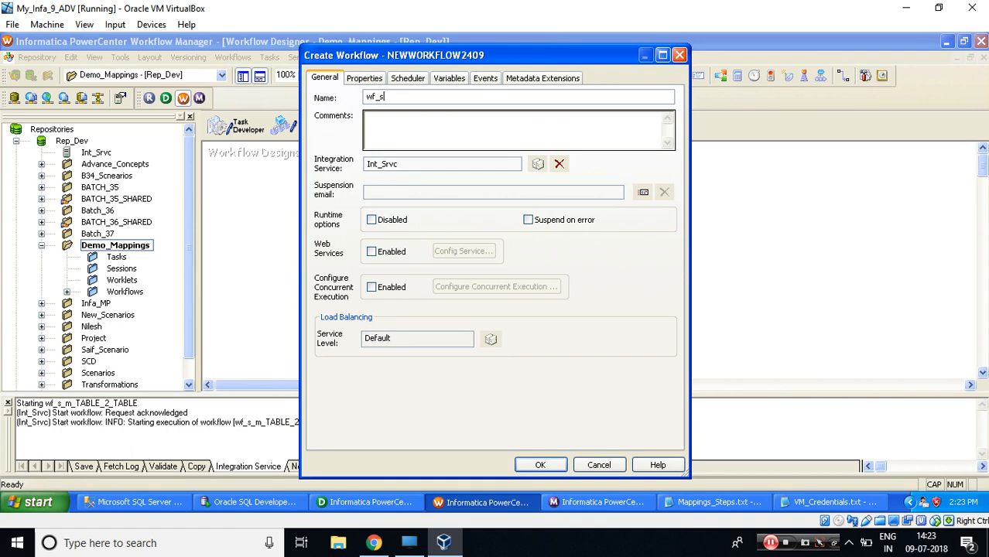
{"action": "type", "text": "_"}
{"action": "left_click", "coordinate": [336, 503]}
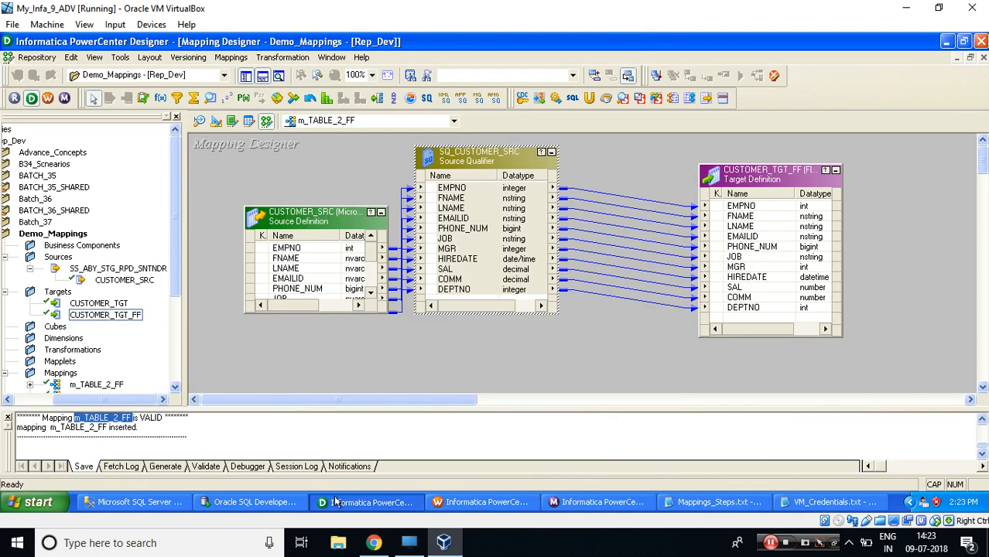
{"action": "left_click", "coordinate": [231, 58]}
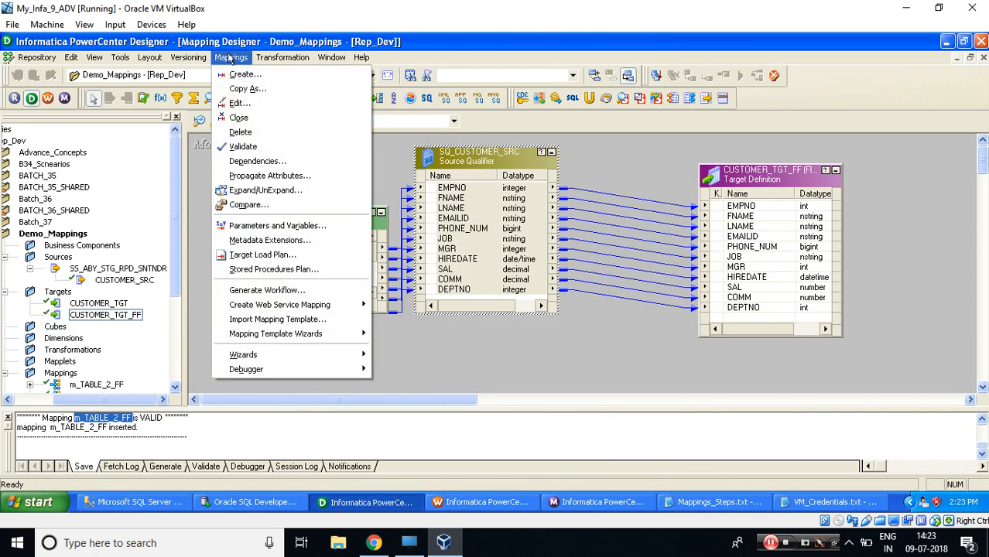
{"action": "left_click", "coordinate": [236, 103]}
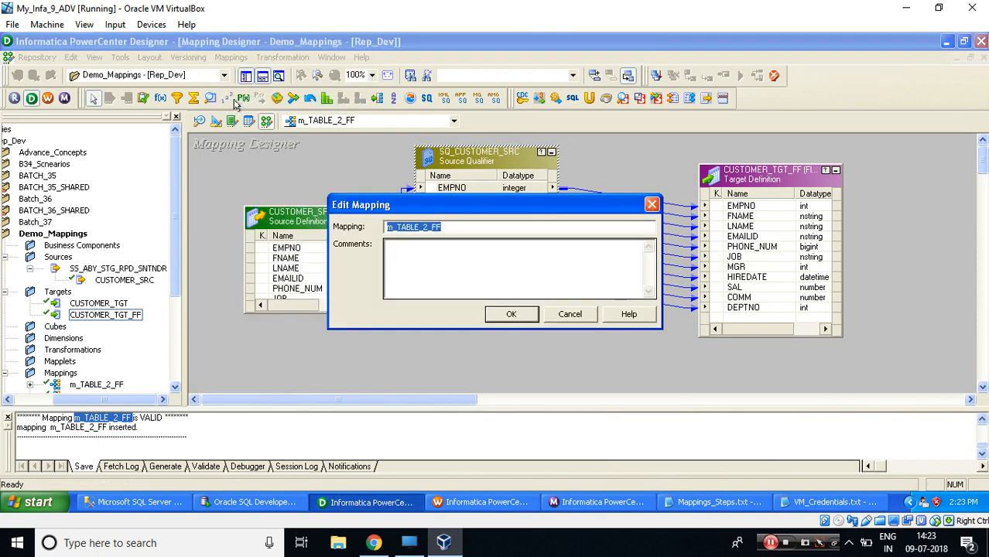
{"action": "key", "text": "Escape"}
{"action": "key", "text": "alt+Tab"}
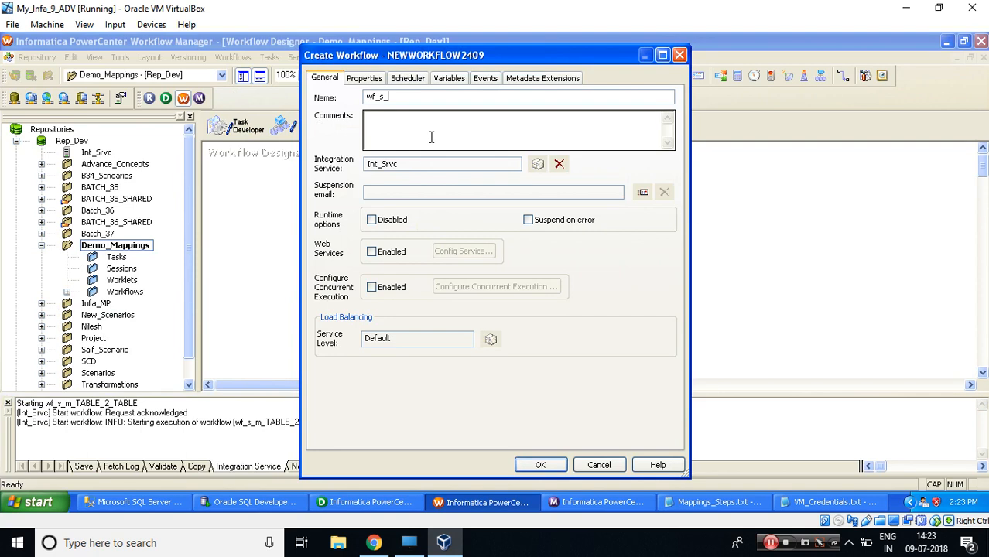
{"action": "key", "text": "ctrl+v"}
{"action": "left_click", "coordinate": [541, 464]}
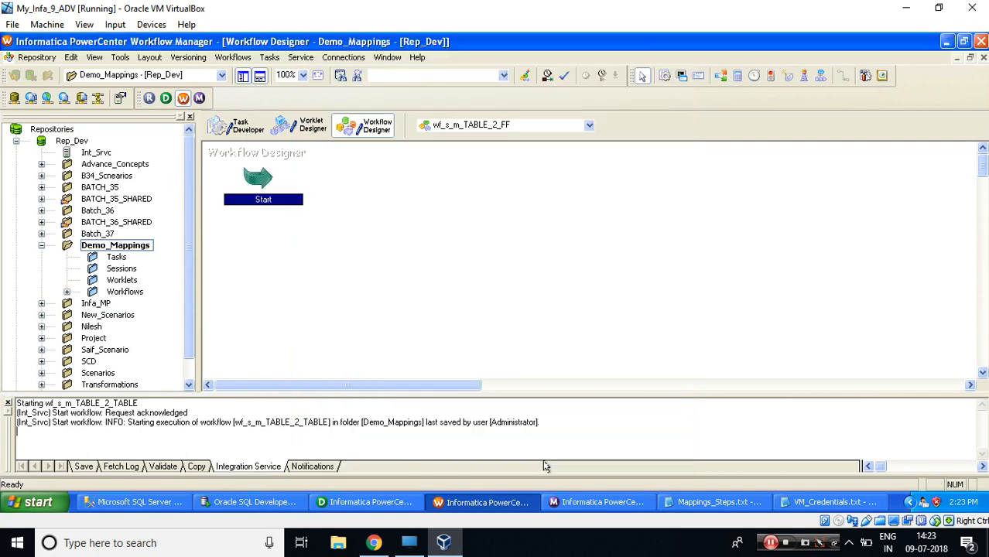
Step: Check the session task instruction in Mappings_Steps.txt, and in Workflow Manager enter s_m_TABLE_2_FF as the name for a new Session task
{"action": "left_click", "coordinate": [699, 504]}
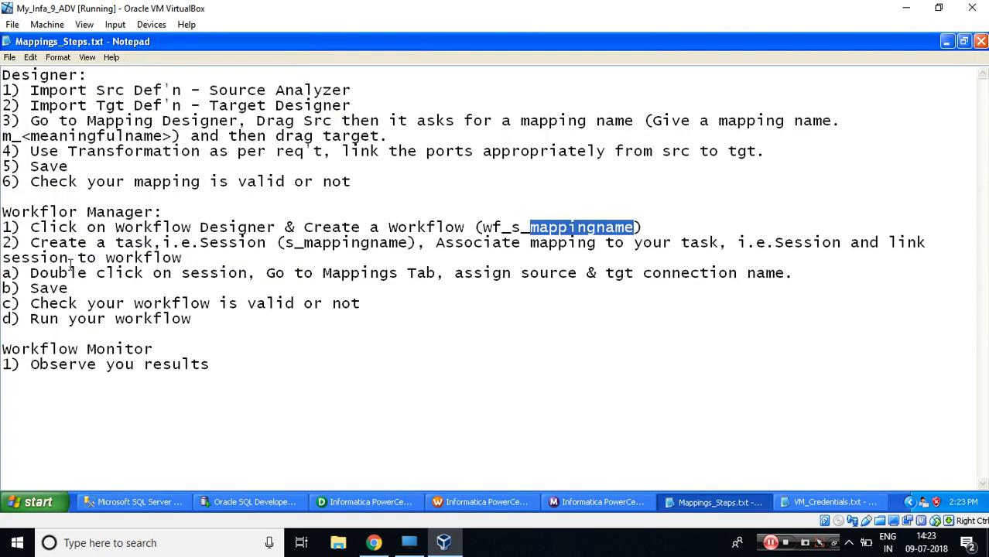
{"action": "left_click_drag", "start_coordinate": [31, 243], "coordinate": [425, 244]}
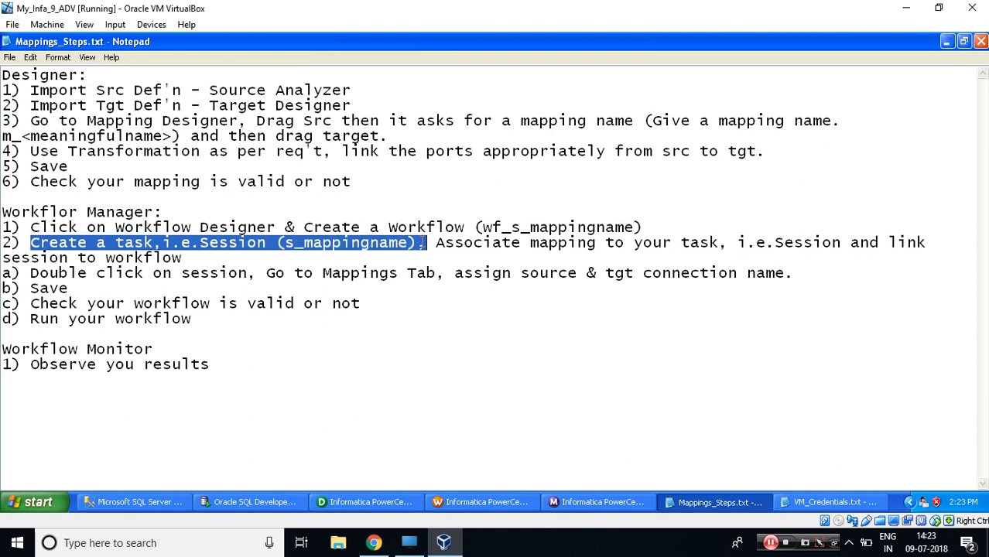
{"action": "key", "text": "alt+Tab"}
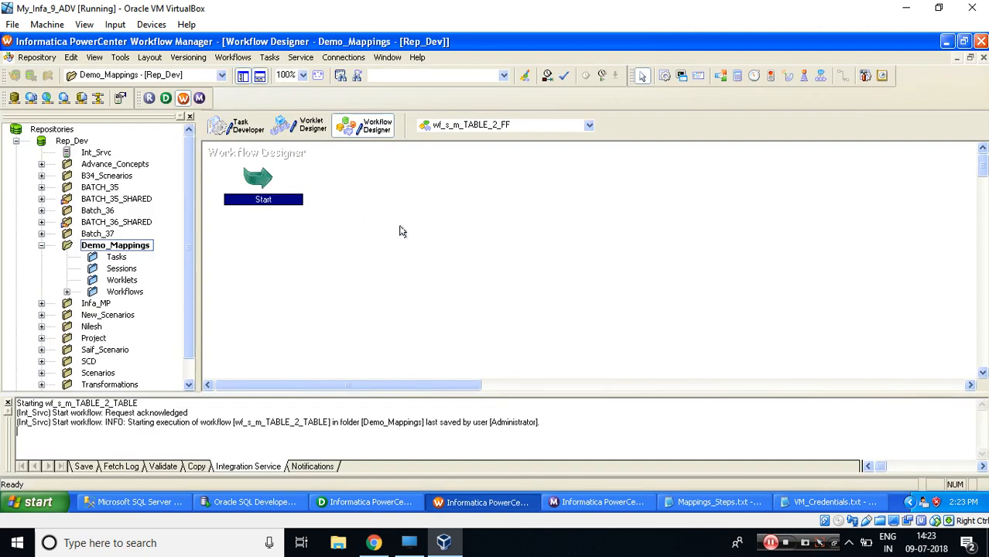
{"action": "left_click", "coordinate": [267, 58]}
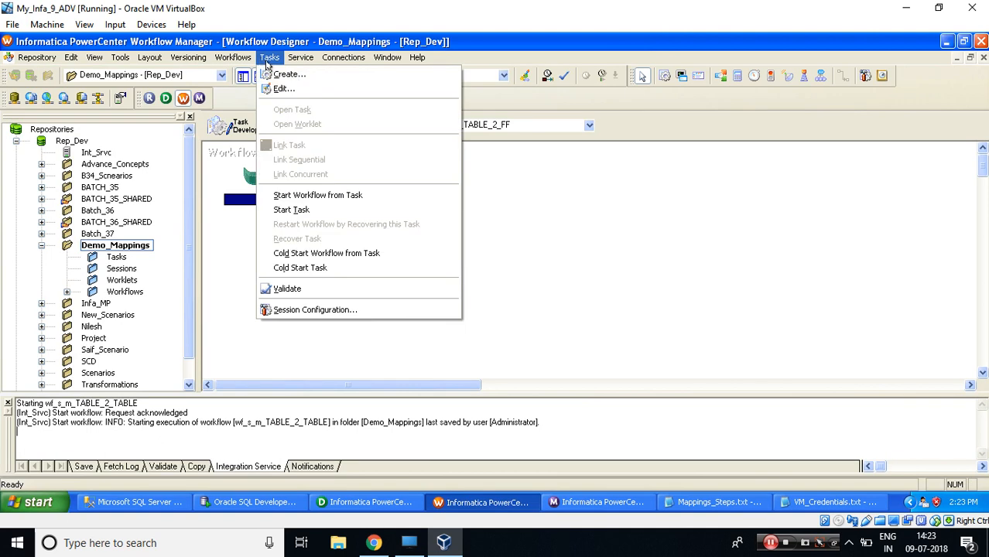
{"action": "left_click", "coordinate": [276, 73]}
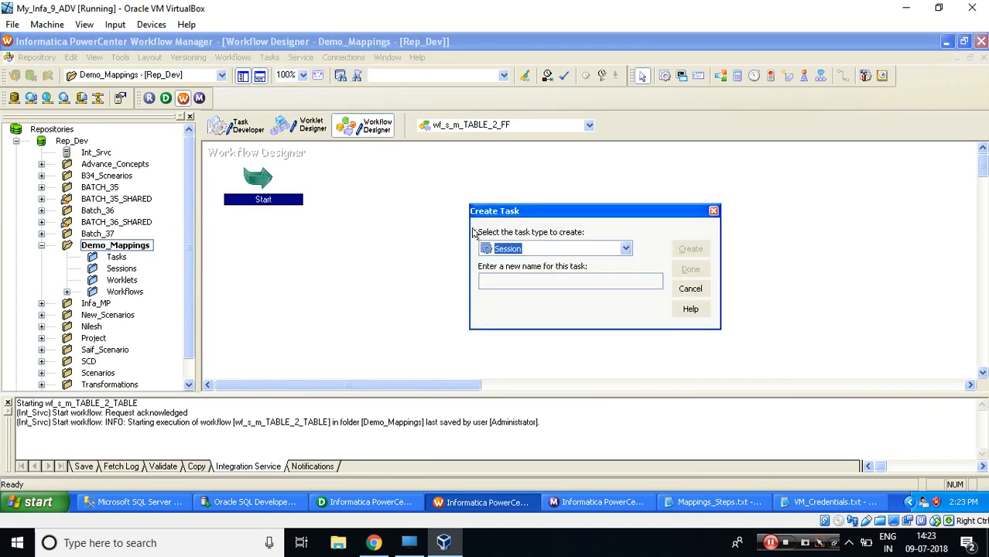
{"action": "key", "text": "Tab"}
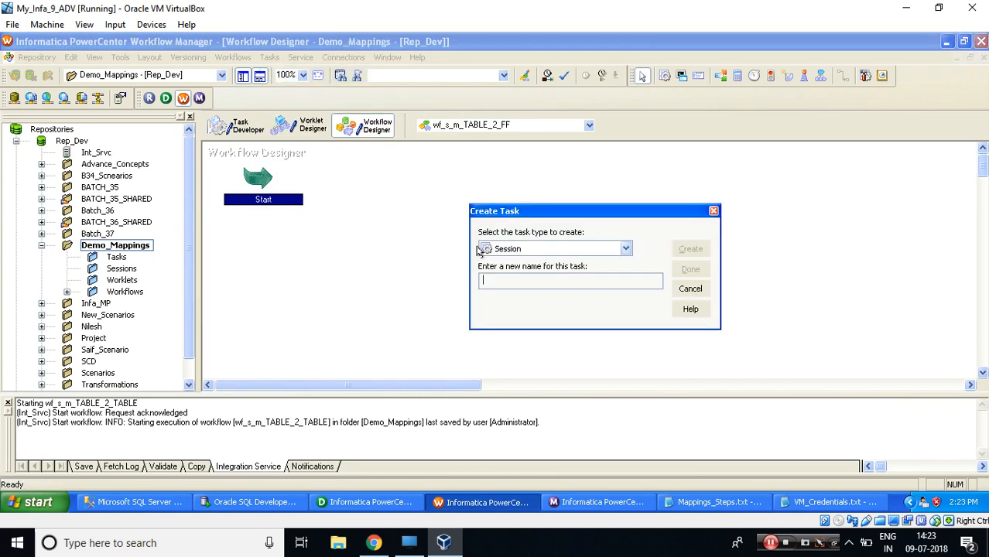
{"action": "type", "text": "s_m_TABLE_2_FF"}
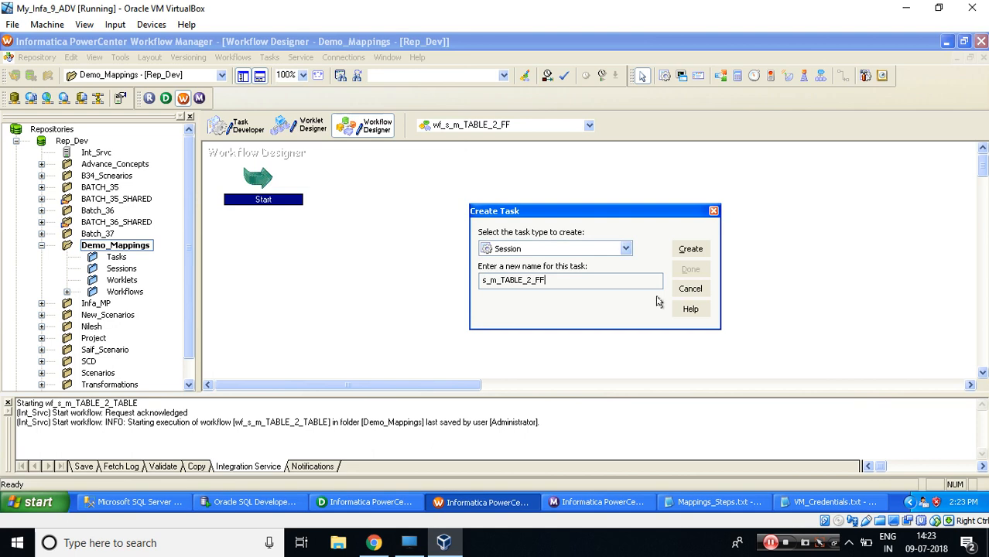
Step: Check the mapping association instruction in Mappings_Steps.txt, and in Workflow Manager create the session with the m_TABLE_2_FF mapping
{"action": "left_click", "coordinate": [682, 503]}
{"action": "left_click_drag", "start_coordinate": [436, 242], "coordinate": [842, 243]}
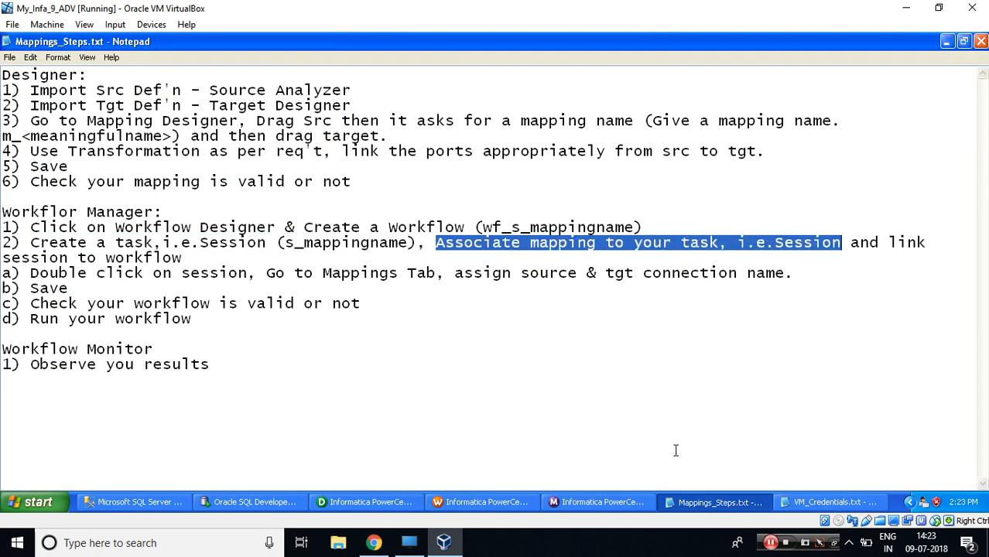
{"action": "left_click", "coordinate": [481, 503]}
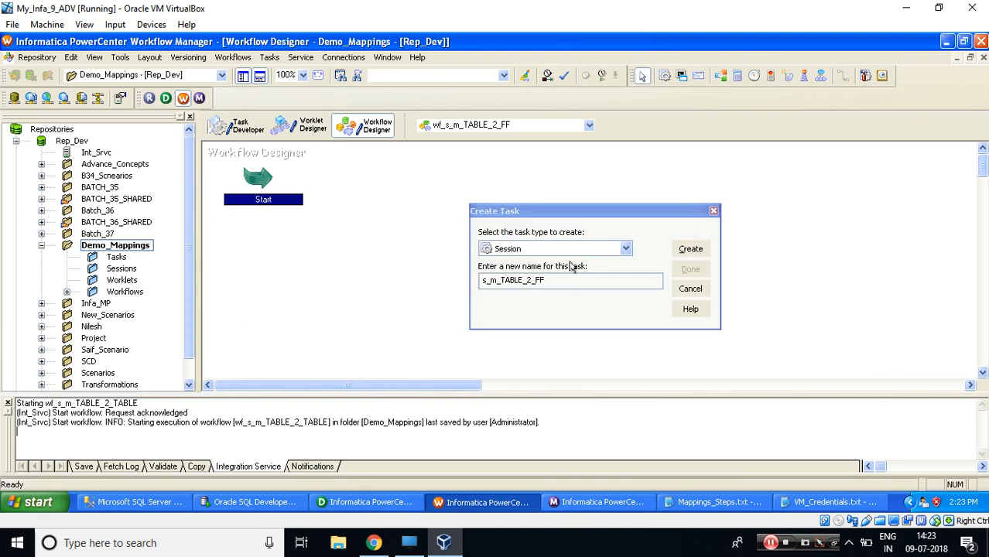
{"action": "left_click", "coordinate": [690, 250]}
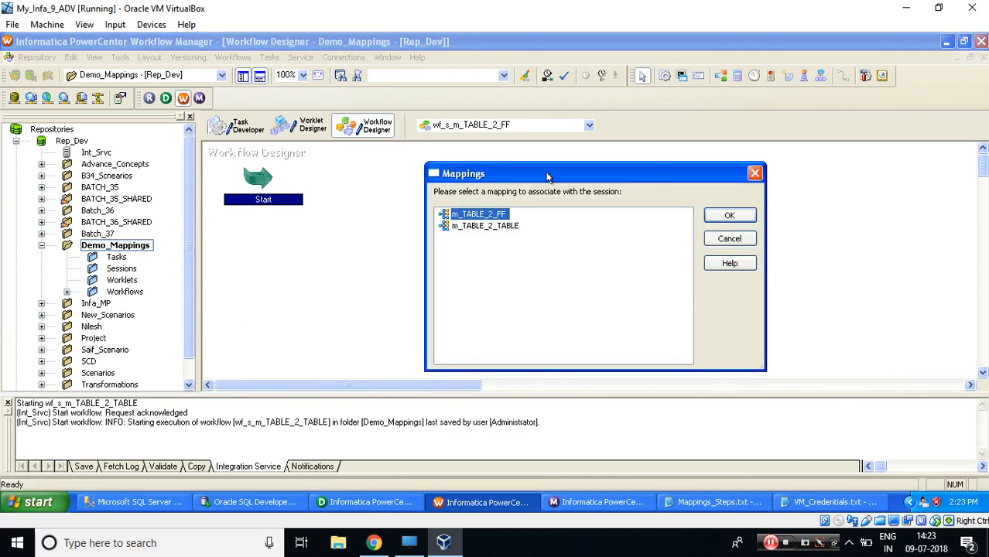
{"action": "left_click_drag", "start_coordinate": [548, 175], "coordinate": [777, 218]}
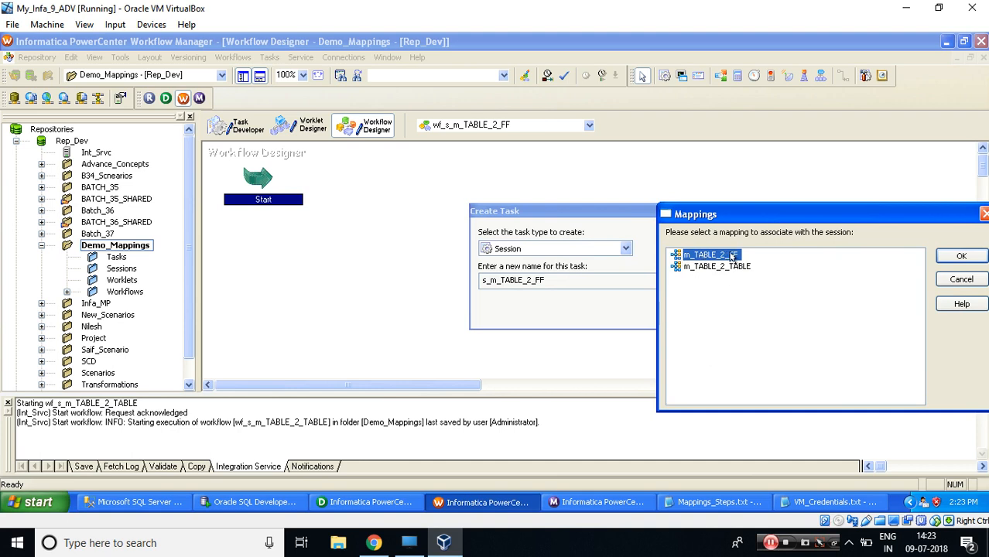
{"action": "left_click_drag", "start_coordinate": [869, 213], "coordinate": [819, 218]}
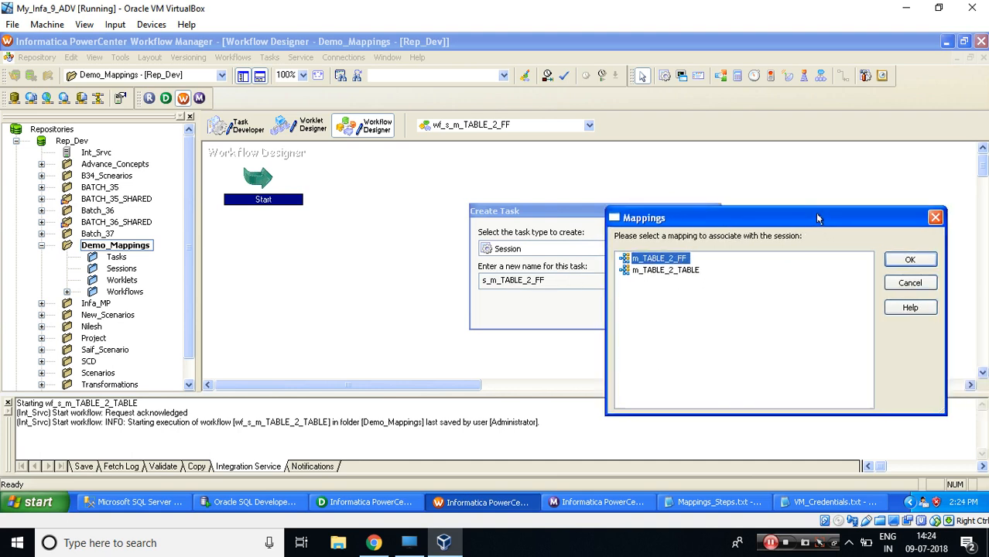
{"action": "left_click", "coordinate": [902, 262]}
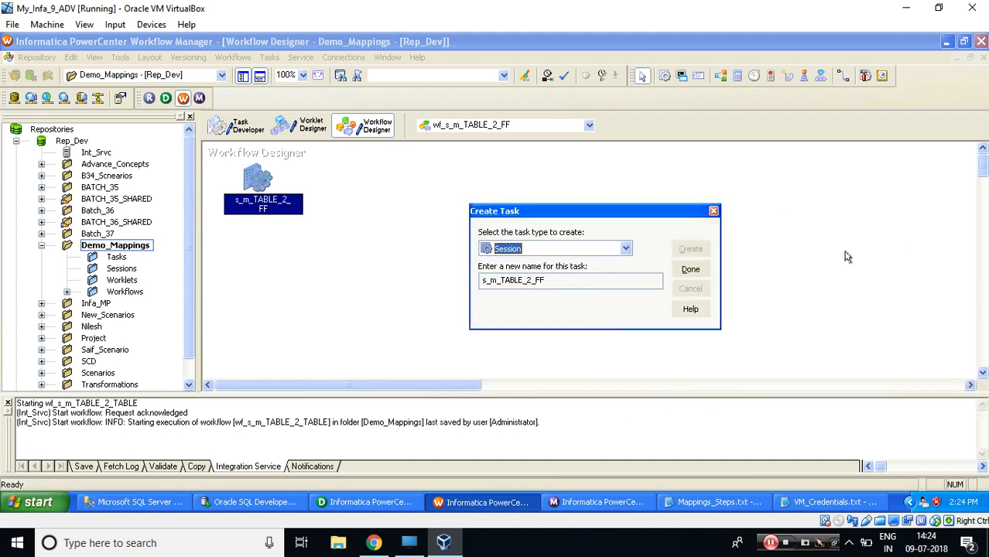
{"action": "left_click", "coordinate": [688, 271]}
Step: Place the s_m_TABLE_2_FF session to the right of and below the Start task, and check its associated mapping name in the task settings
{"action": "left_click_drag", "start_coordinate": [293, 177], "coordinate": [418, 209]}
{"action": "double_click", "coordinate": [416, 211]}
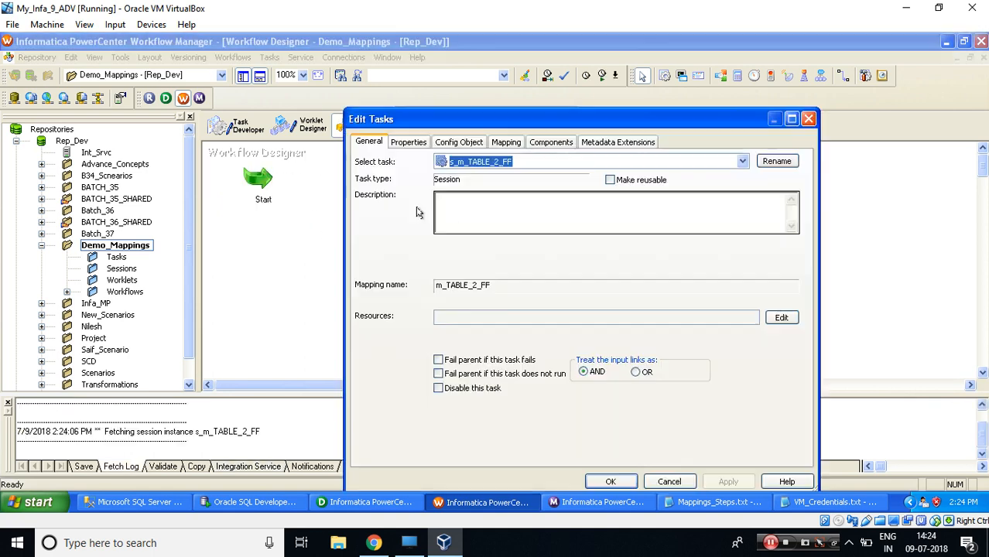
{"action": "left_click_drag", "start_coordinate": [500, 284], "coordinate": [396, 285]}
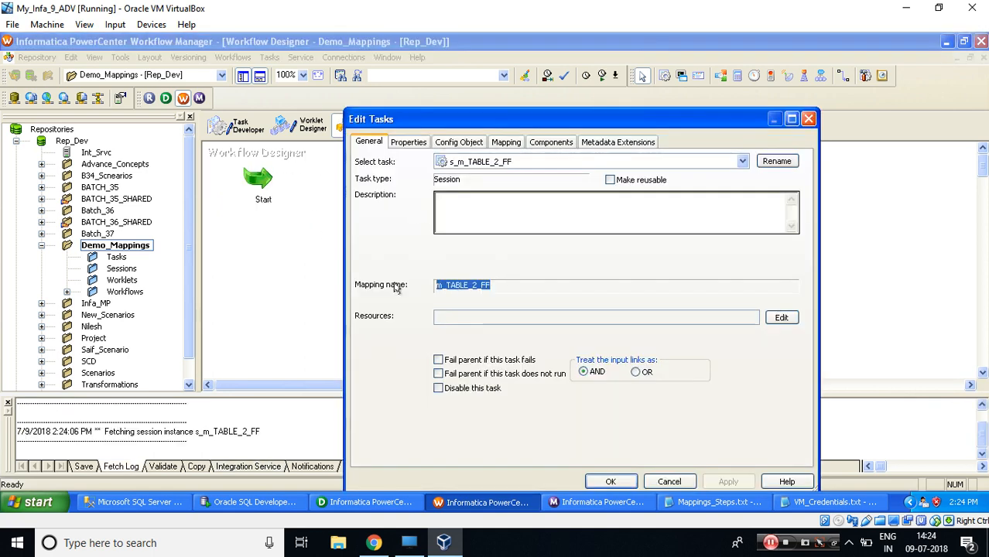
{"action": "left_click", "coordinate": [495, 287]}
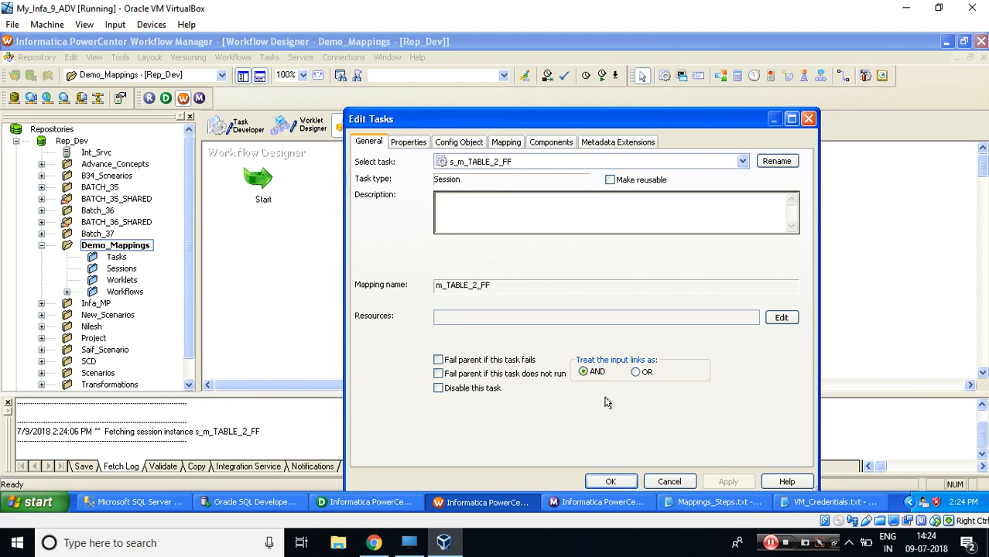
{"action": "left_click", "coordinate": [611, 481]}
Step: Check the session link instruction in Mappings_Steps.txt, and in Workflow Manager link the Start task to the s_m_TABLE_2_FF session
{"action": "left_click", "coordinate": [693, 503]}
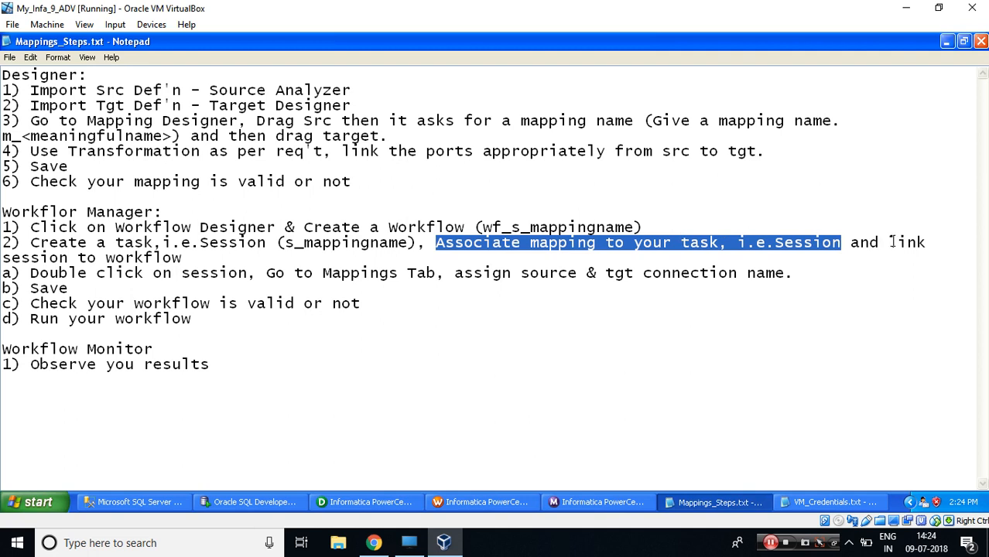
{"action": "left_click_drag", "start_coordinate": [890, 242], "coordinate": [899, 256]}
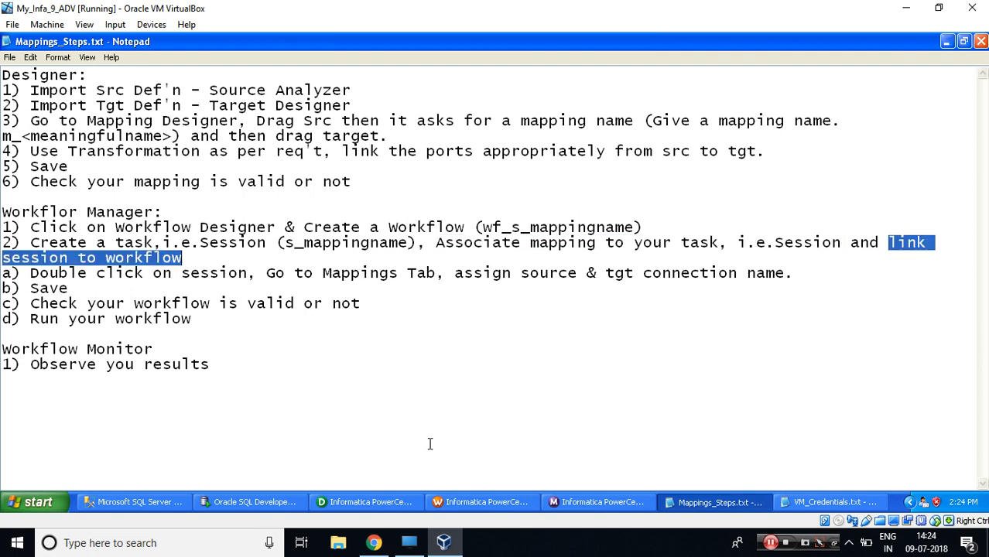
{"action": "left_click", "coordinate": [446, 502]}
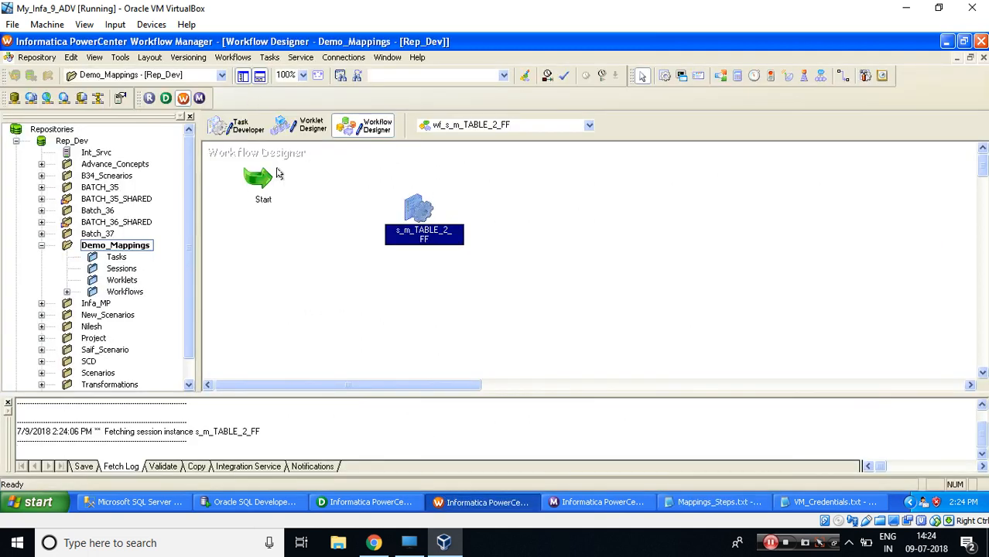
{"action": "left_click", "coordinate": [270, 59]}
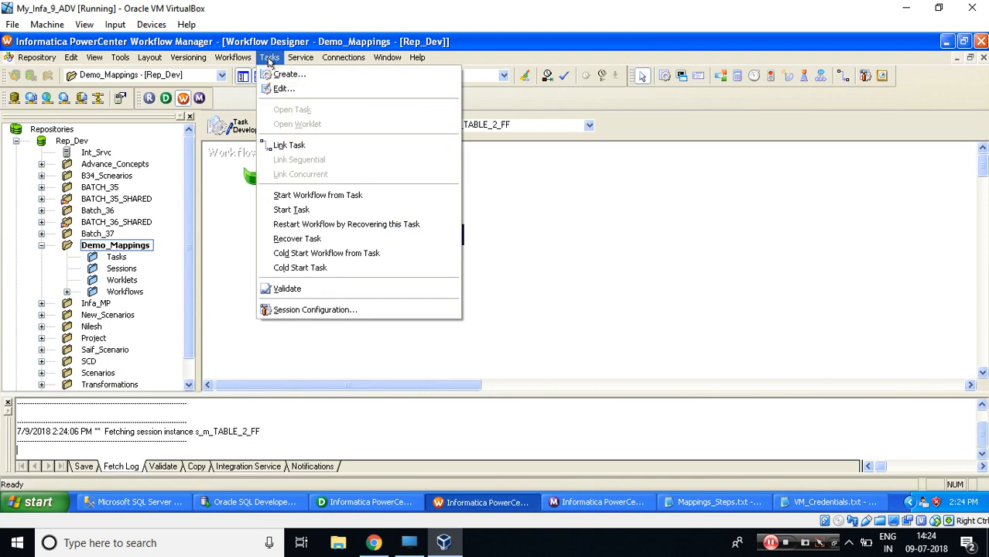
{"action": "left_click", "coordinate": [288, 144]}
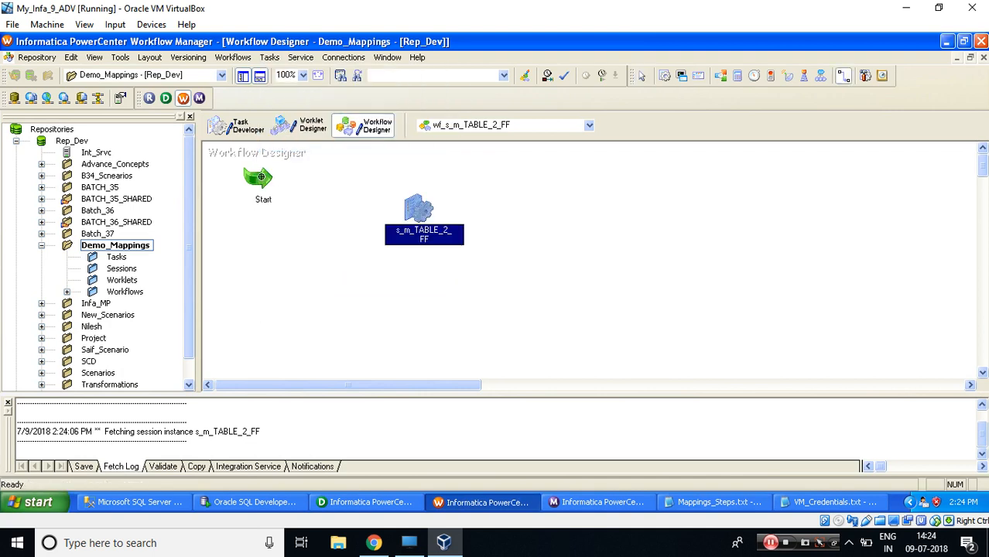
{"action": "left_click_drag", "start_coordinate": [263, 180], "coordinate": [411, 207]}
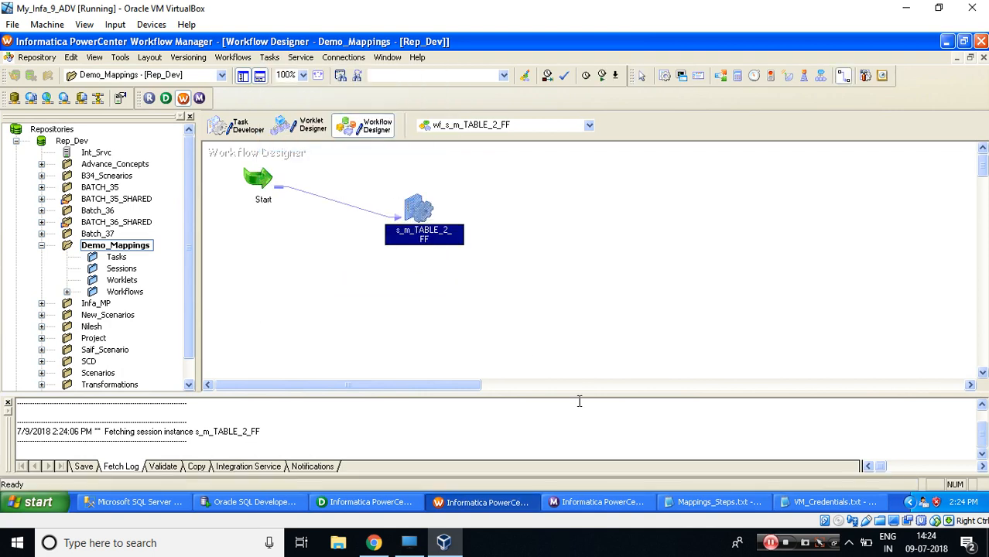
Step: Check the next instruction in Mappings_Steps.txt, and in Workflow Manager open the session's mapping settings in a maximized window
{"action": "left_click", "coordinate": [691, 497]}
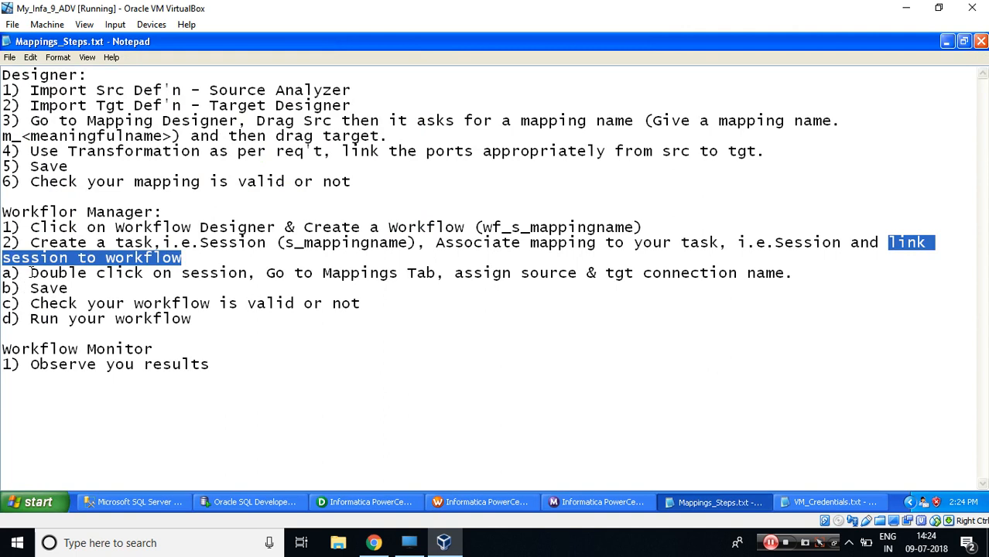
{"action": "left_click_drag", "start_coordinate": [31, 273], "coordinate": [441, 277]}
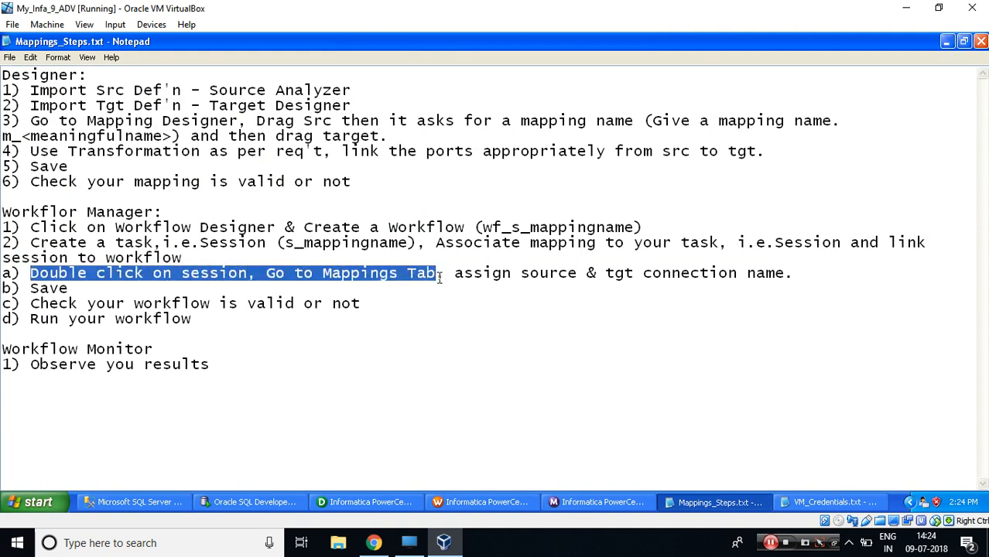
{"action": "left_click", "coordinate": [478, 502]}
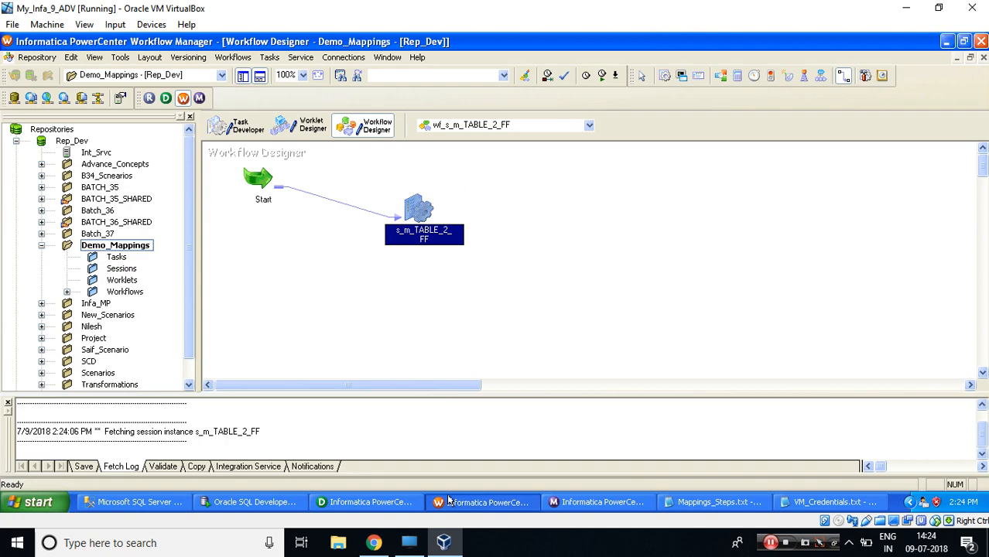
{"action": "double_click", "coordinate": [410, 202]}
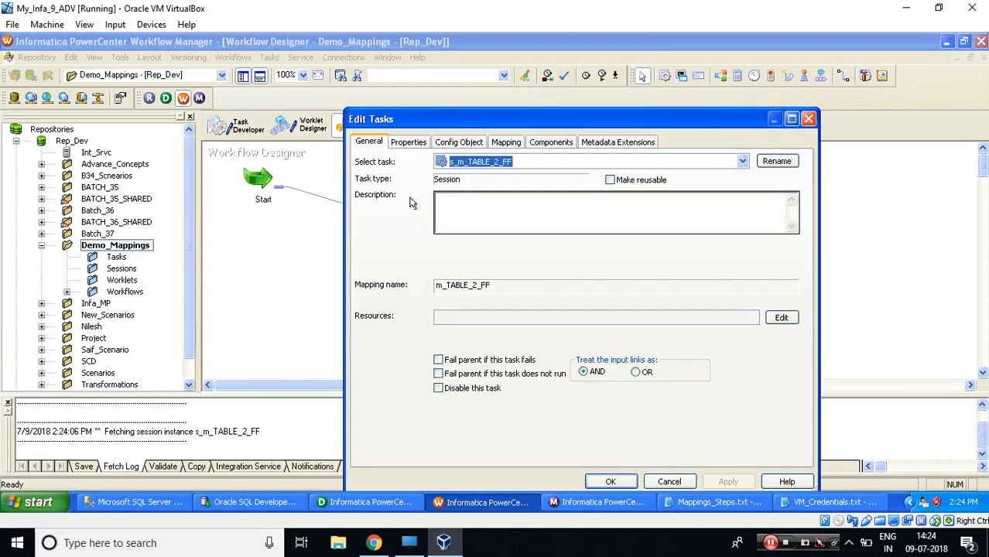
{"action": "left_click", "coordinate": [503, 142]}
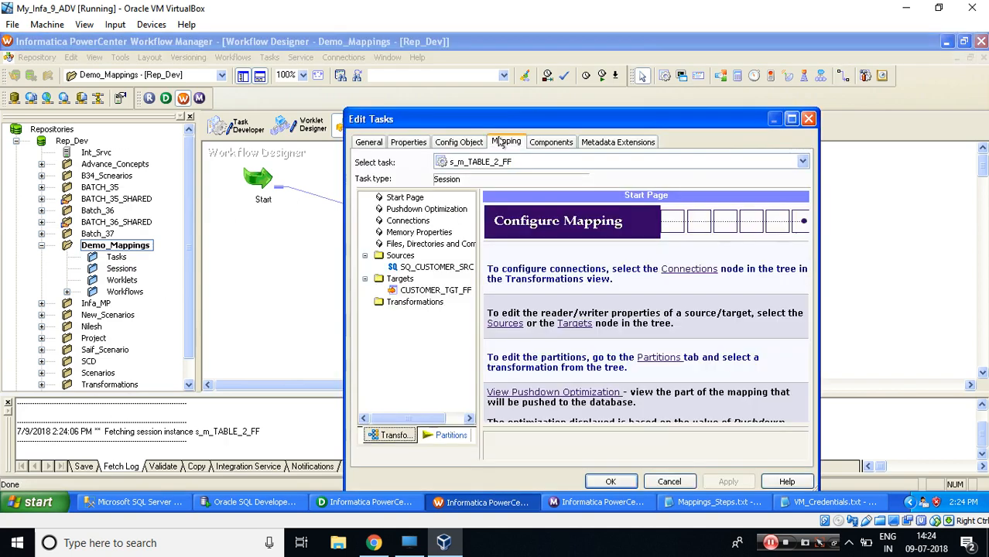
{"action": "left_click", "coordinate": [792, 119]}
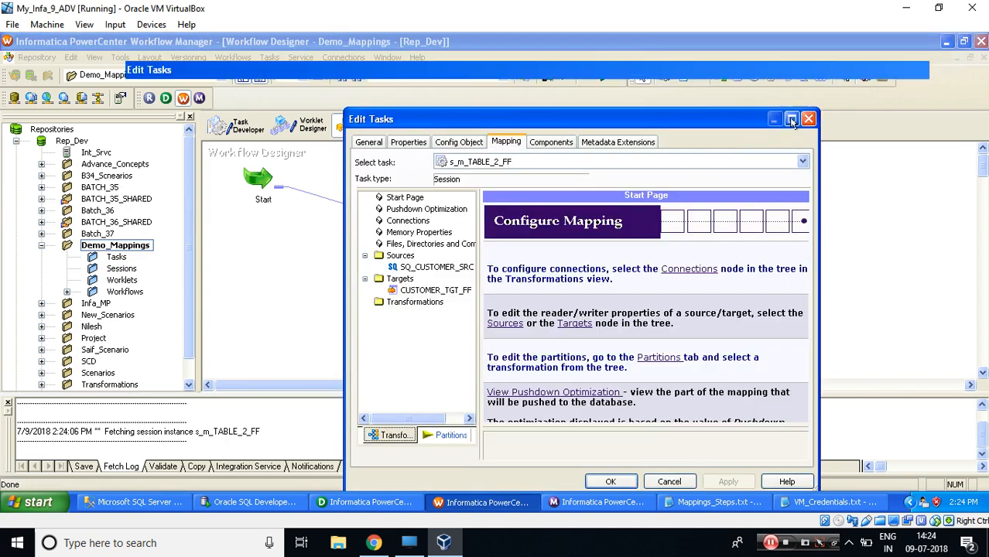
Step: Review the connection assignment instruction in Mappings_Steps.txt, the source table in SQL Server Management Studio, and the SQL Server connection name in VM_Credentials.txt
{"action": "left_click", "coordinate": [716, 503]}
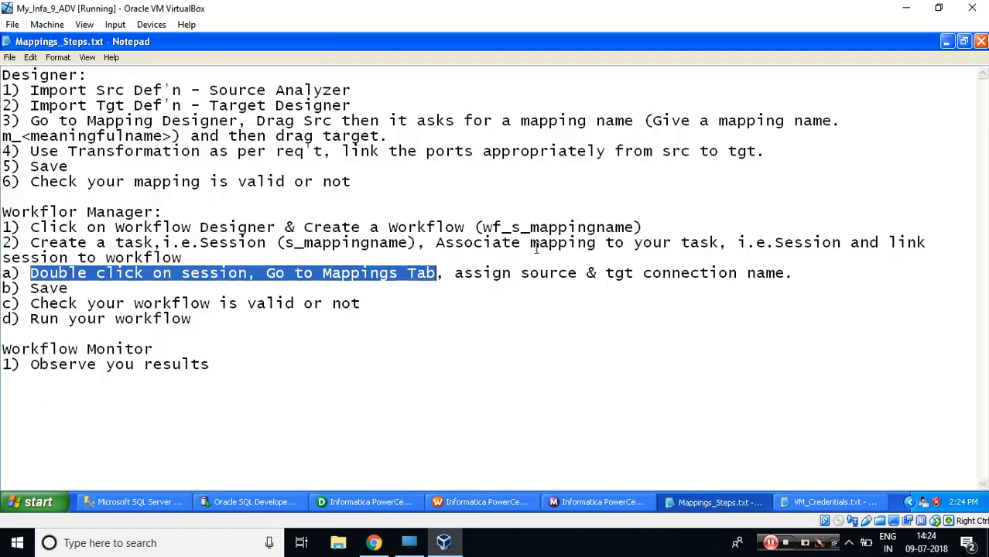
{"action": "left_click_drag", "start_coordinate": [454, 273], "coordinate": [794, 275]}
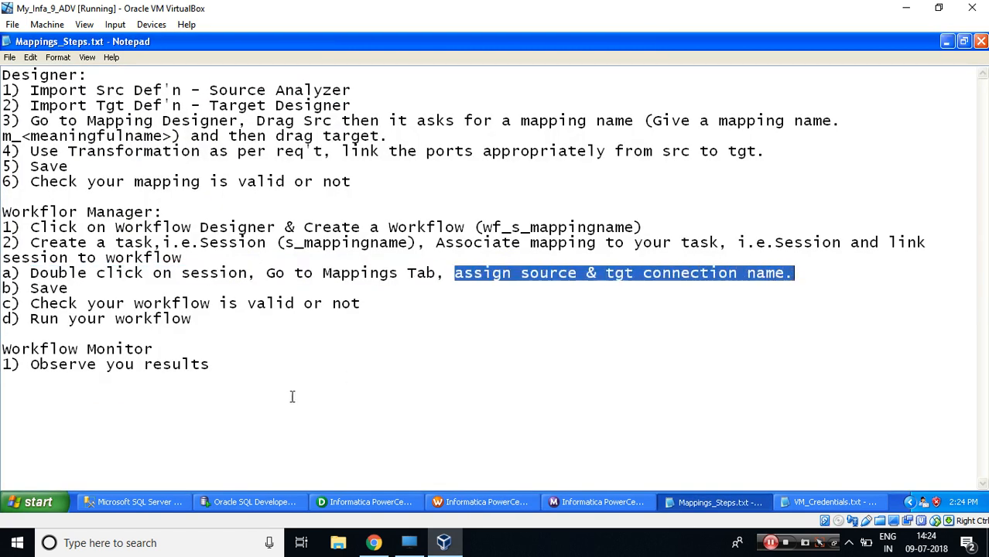
{"action": "left_click", "coordinate": [132, 501]}
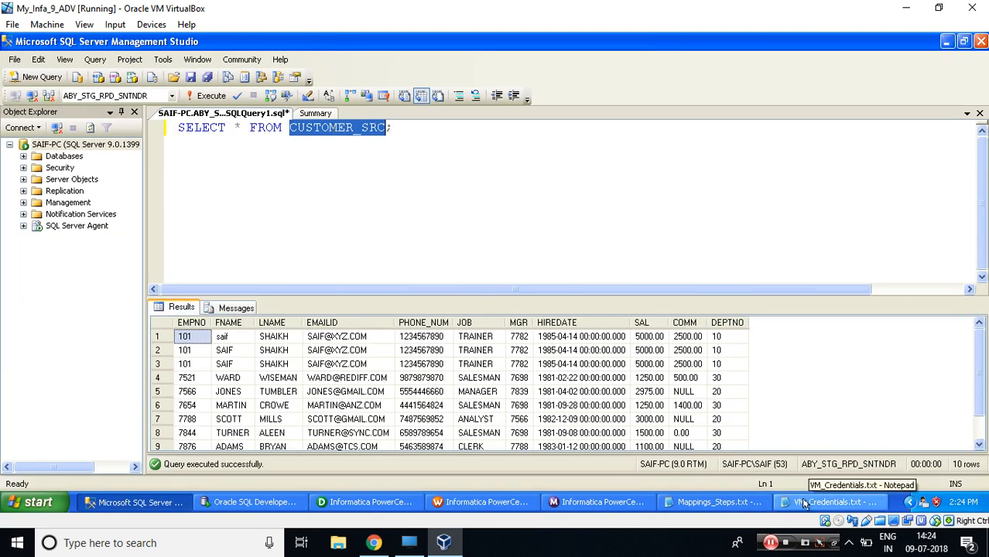
{"action": "left_click", "coordinate": [805, 504]}
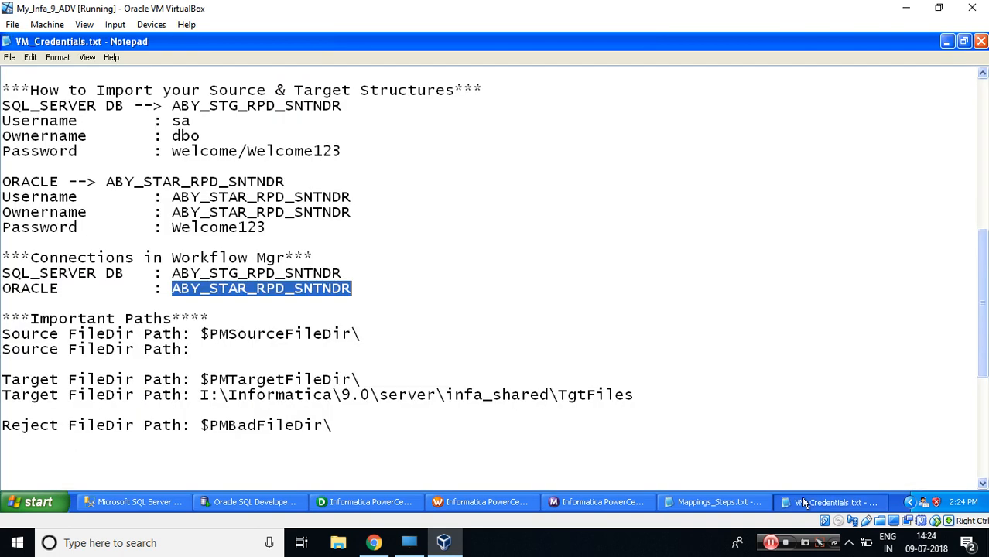
{"action": "left_click_drag", "start_coordinate": [31, 258], "coordinate": [287, 257]}
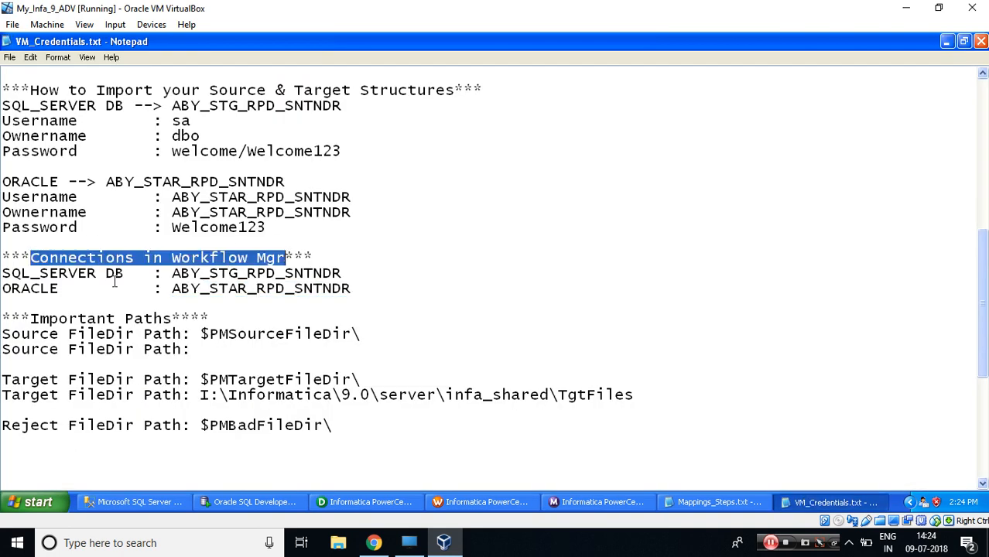
{"action": "left_click_drag", "start_coordinate": [172, 273], "coordinate": [345, 274]}
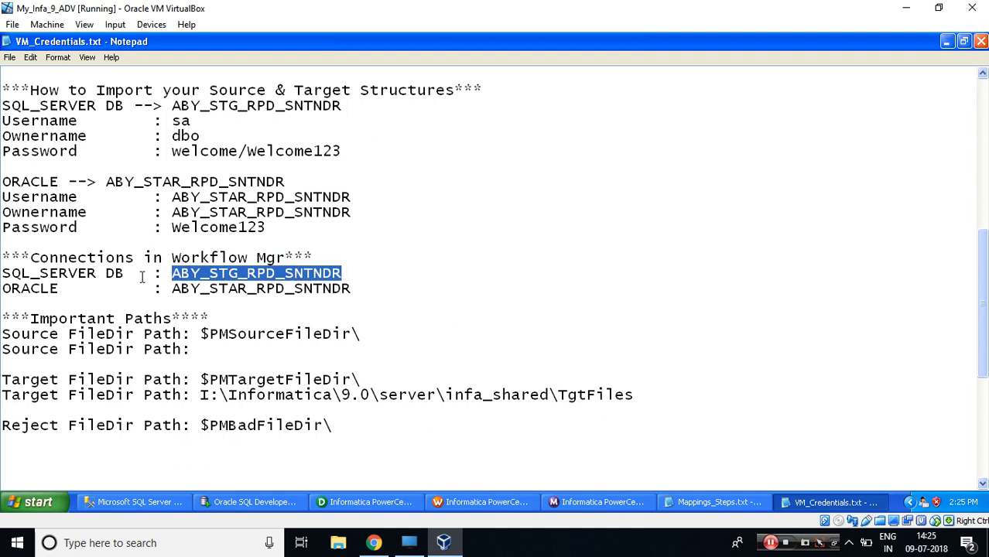
Step: In Workflow Manager, set the relational connection of source SQ_CUSTOMER_SRC to the Microsoft SQL Server connection SS_ABY_STG_RPD_SNTNDR
{"action": "left_click", "coordinate": [465, 504]}
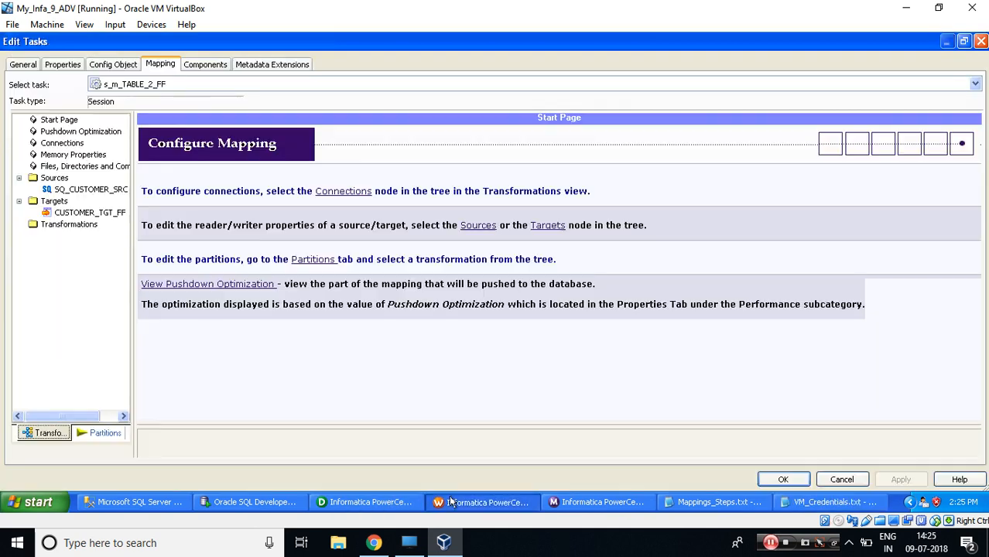
{"action": "left_click", "coordinate": [85, 190]}
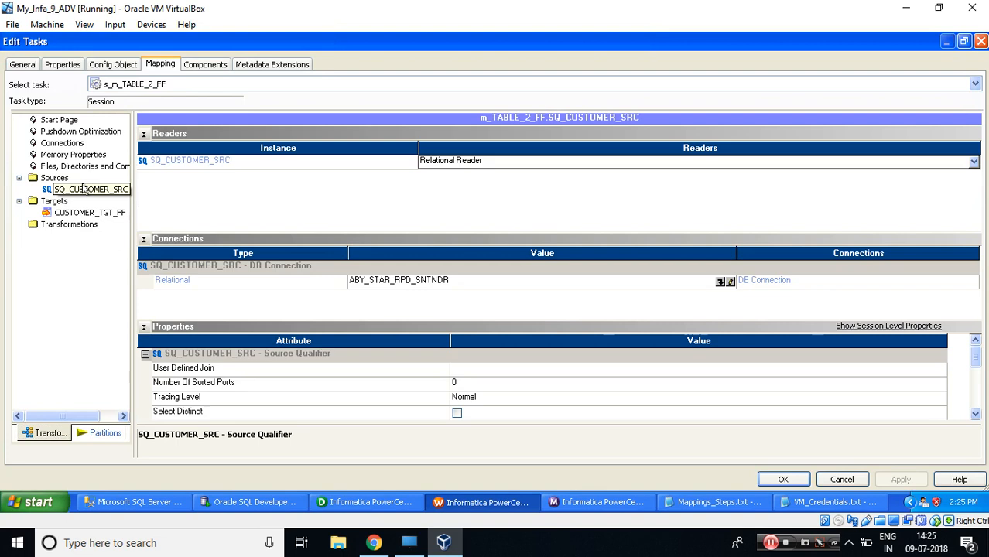
{"action": "left_click", "coordinate": [720, 281]}
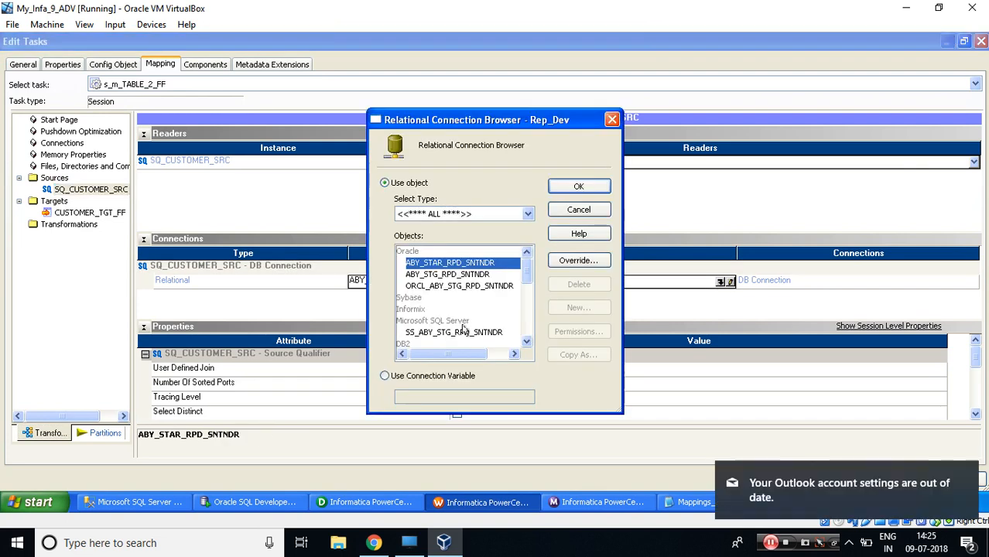
{"action": "left_click", "coordinate": [434, 333]}
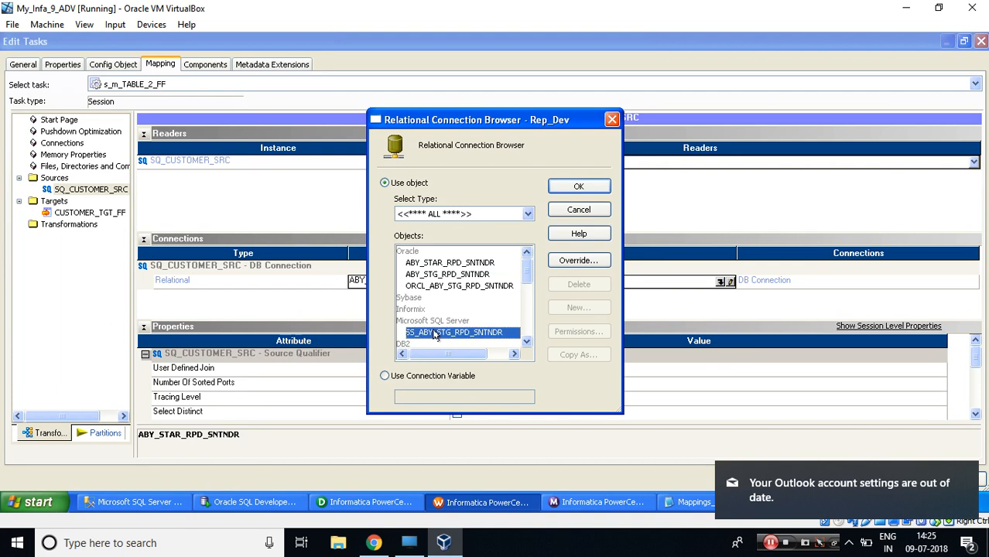
{"action": "left_click", "coordinate": [579, 187]}
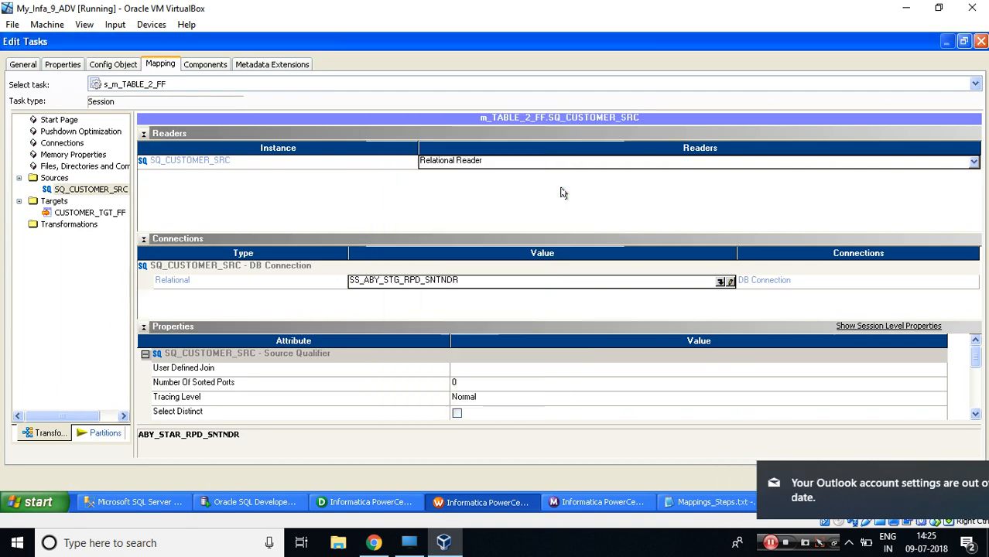
Step: Show the CUSTOMER_TGT_FF target's properties with the writers and connections sections collapsed, and examine its output file directory
{"action": "left_click", "coordinate": [108, 214]}
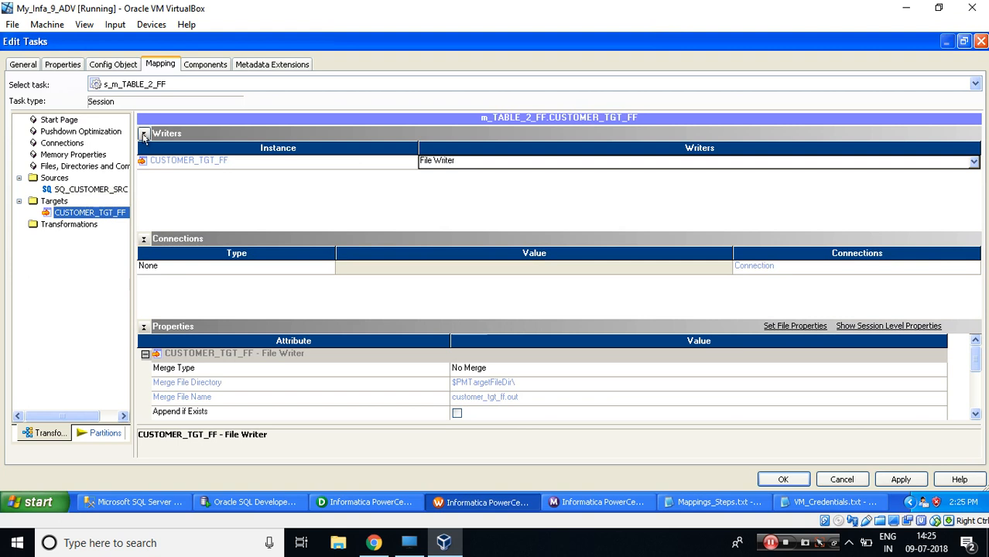
{"action": "left_click", "coordinate": [143, 135]}
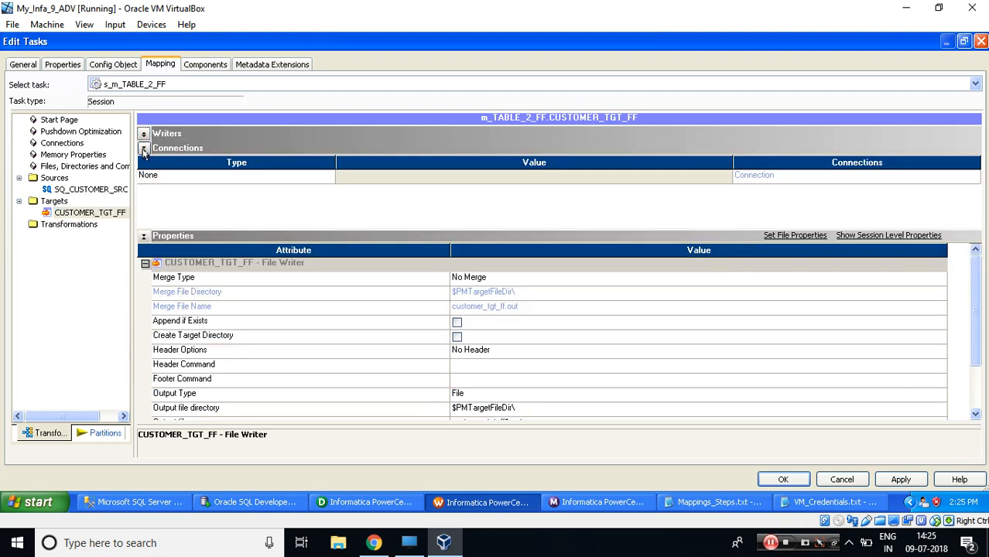
{"action": "left_click", "coordinate": [144, 148]}
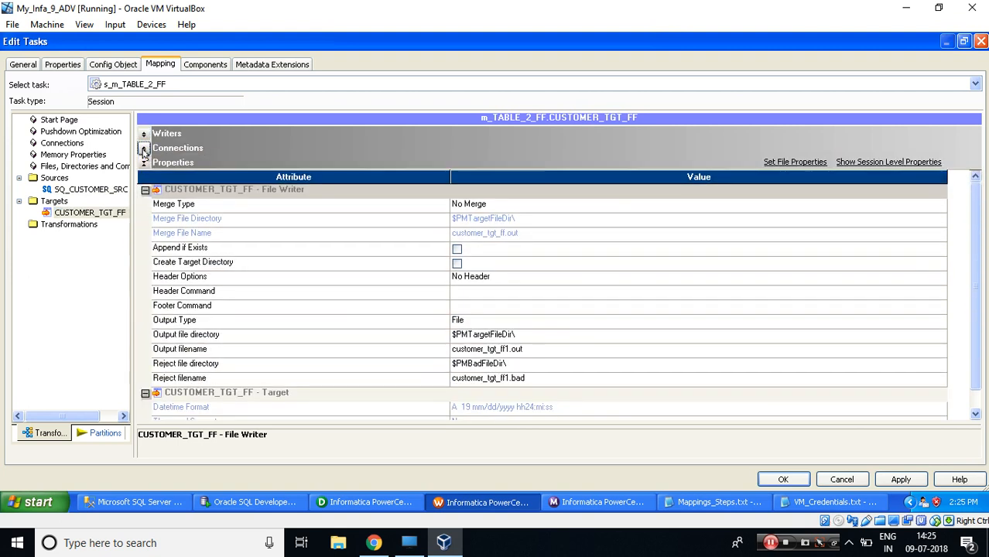
{"action": "left_click", "coordinate": [239, 336]}
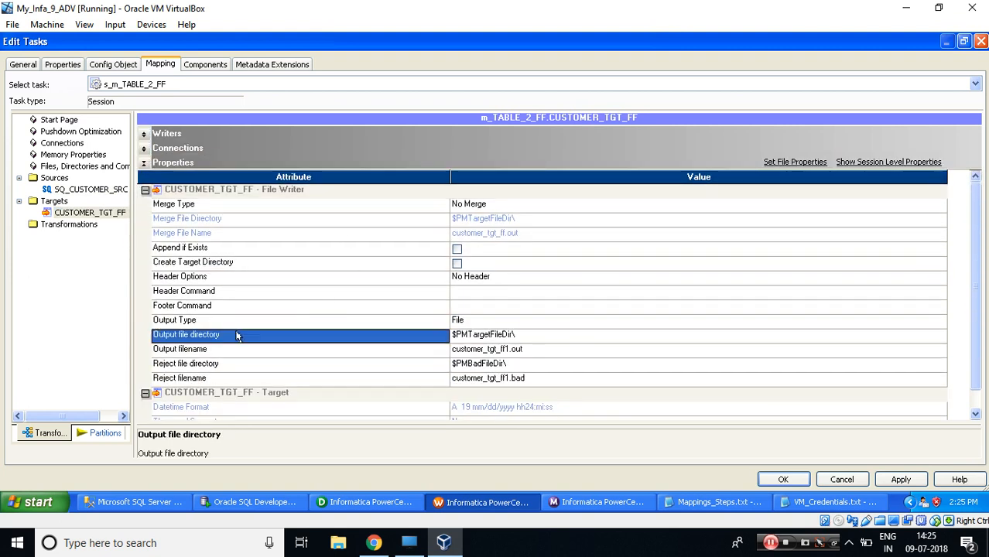
{"action": "left_click", "coordinate": [548, 341]}
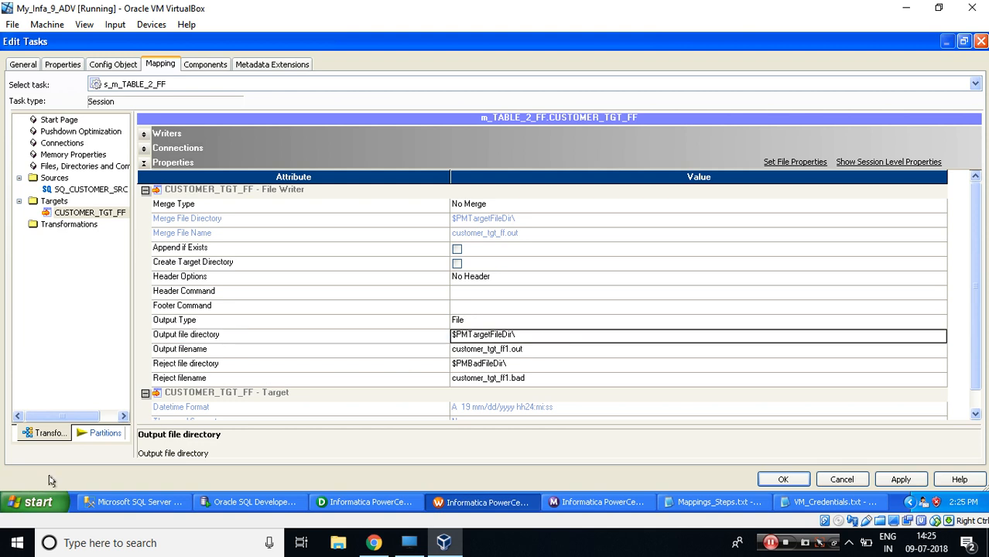
Step: Open the folder C:\Informatica\9.0\server\infa_shared\TgtFiles in Windows Explorer
{"action": "left_click", "coordinate": [27, 505]}
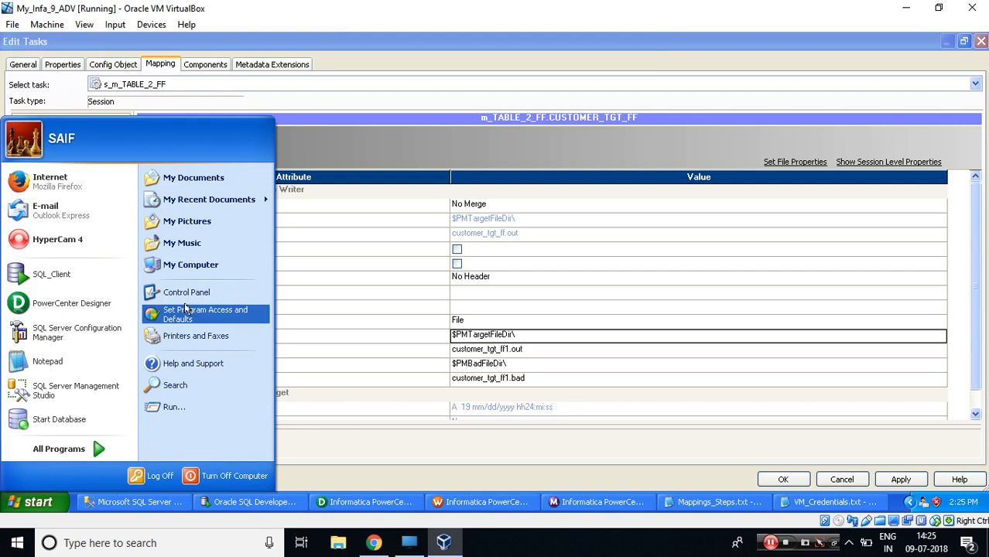
{"action": "left_click", "coordinate": [192, 265]}
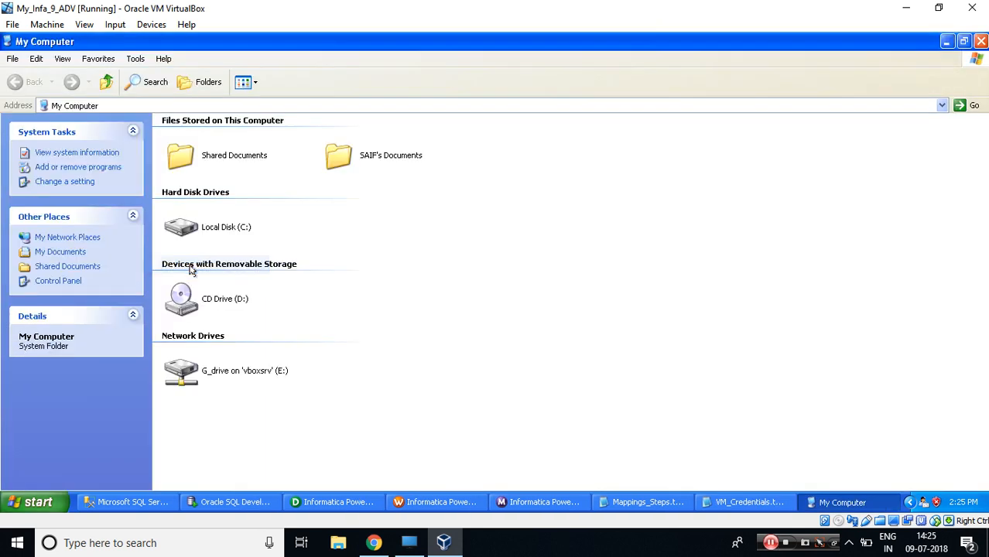
{"action": "left_click", "coordinate": [227, 233]}
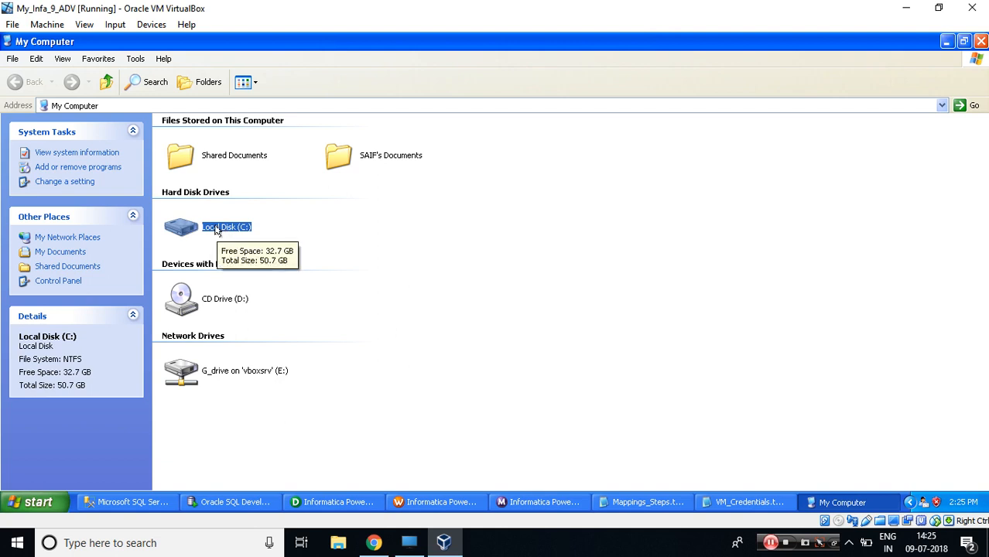
{"action": "double_click", "coordinate": [217, 230]}
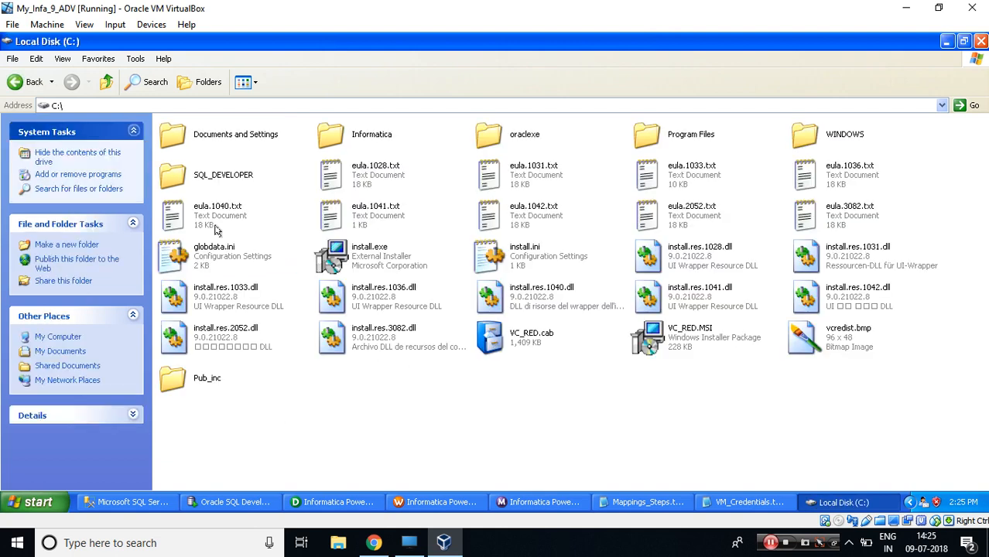
{"action": "double_click", "coordinate": [367, 141]}
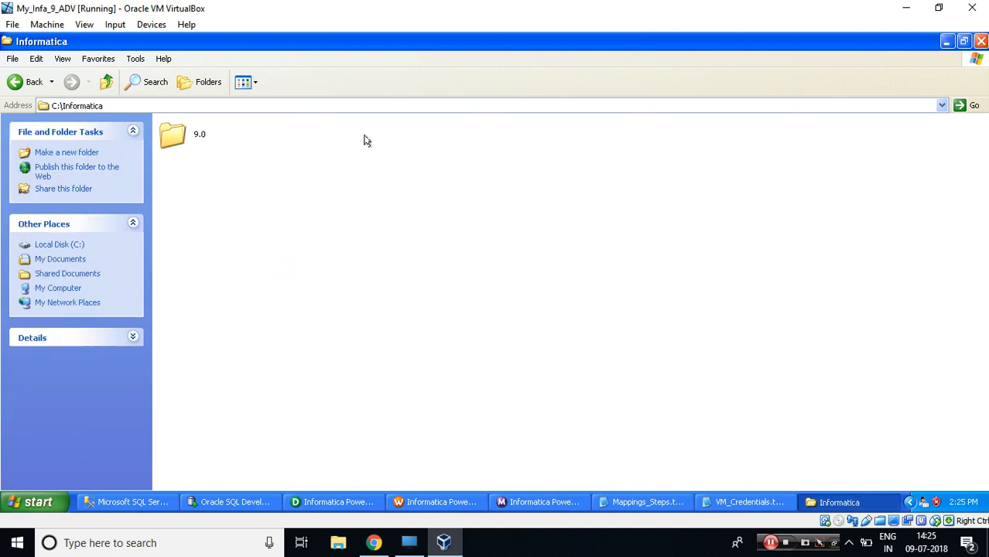
{"action": "double_click", "coordinate": [177, 138]}
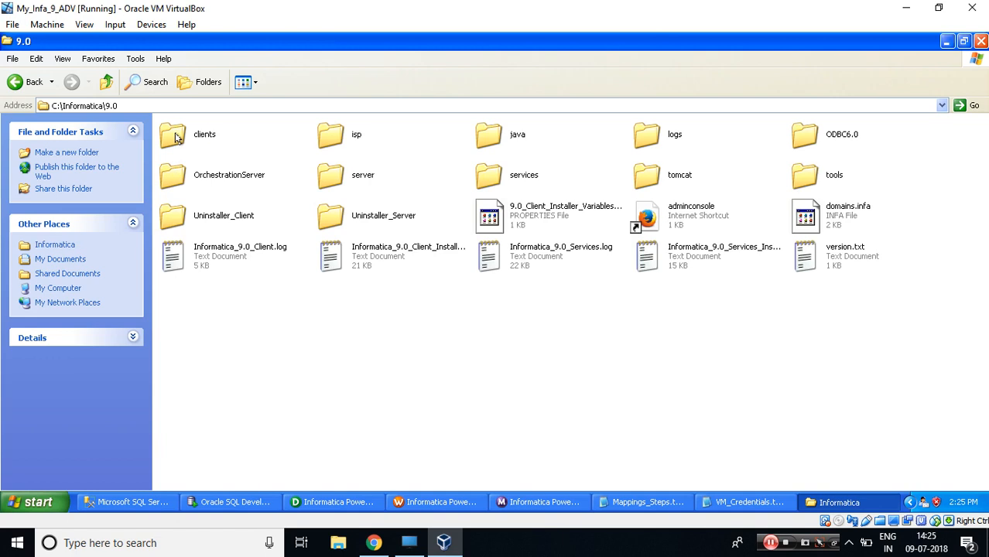
{"action": "double_click", "coordinate": [357, 178]}
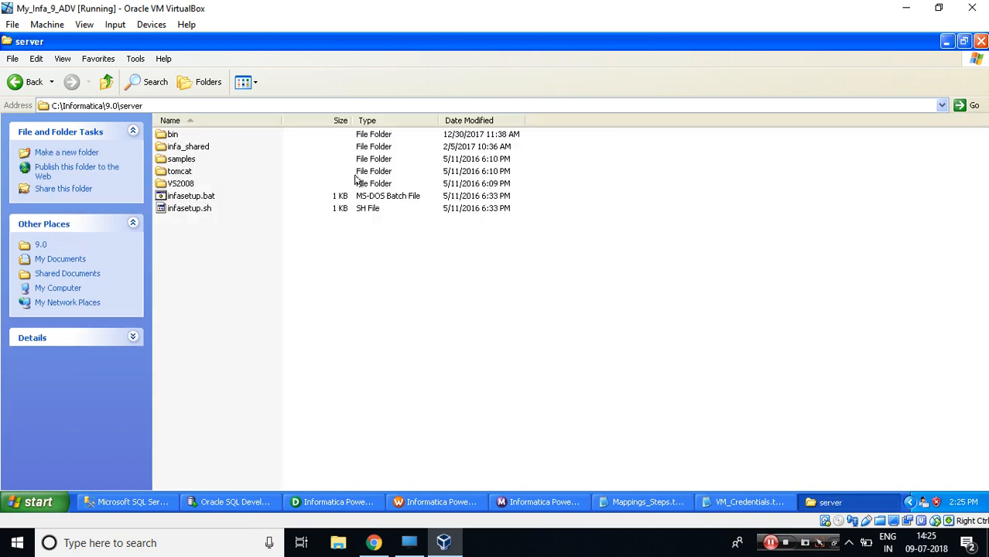
{"action": "double_click", "coordinate": [189, 147]}
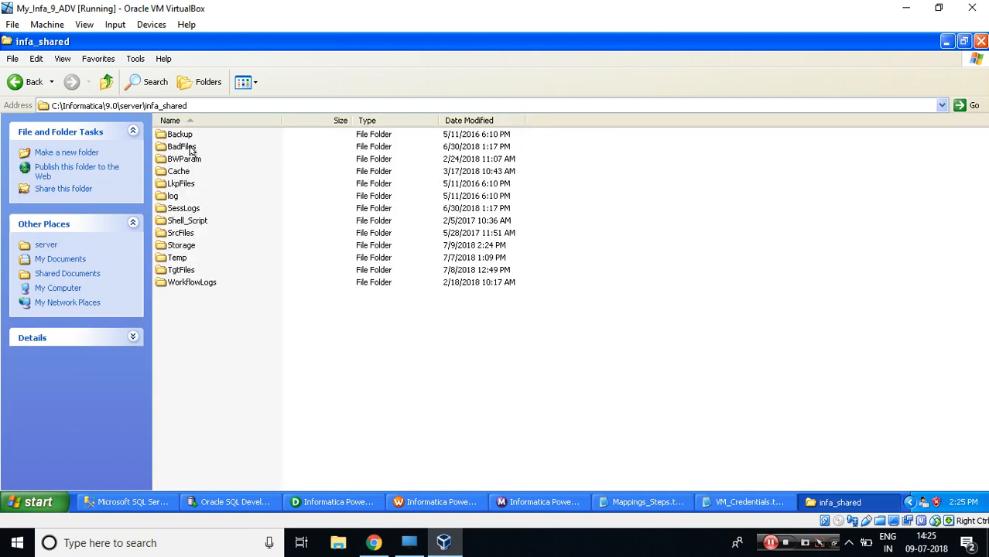
{"action": "double_click", "coordinate": [171, 273]}
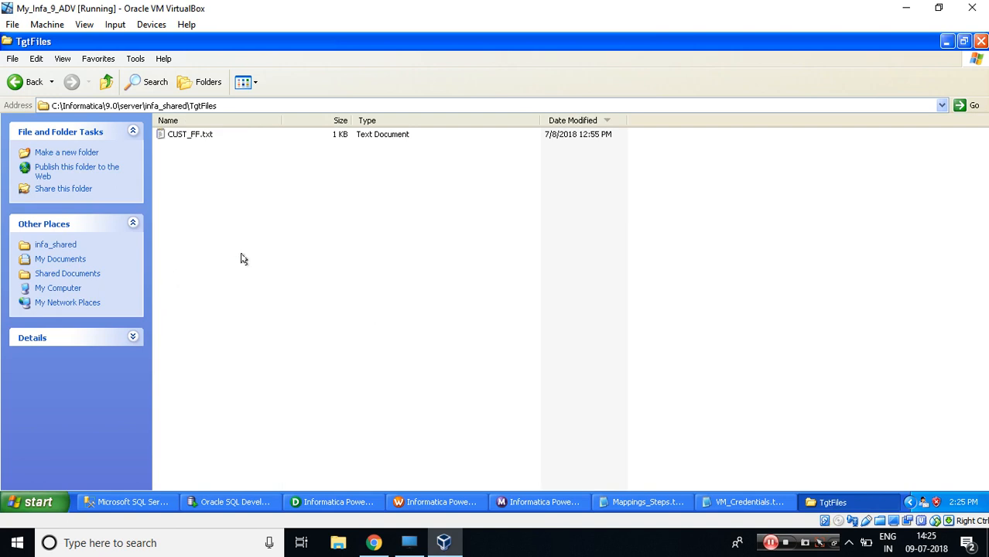
Step: Delete CUST_FF.txt from the TgtFiles folder and highlight the folder's path
{"action": "key", "text": "Delete"}
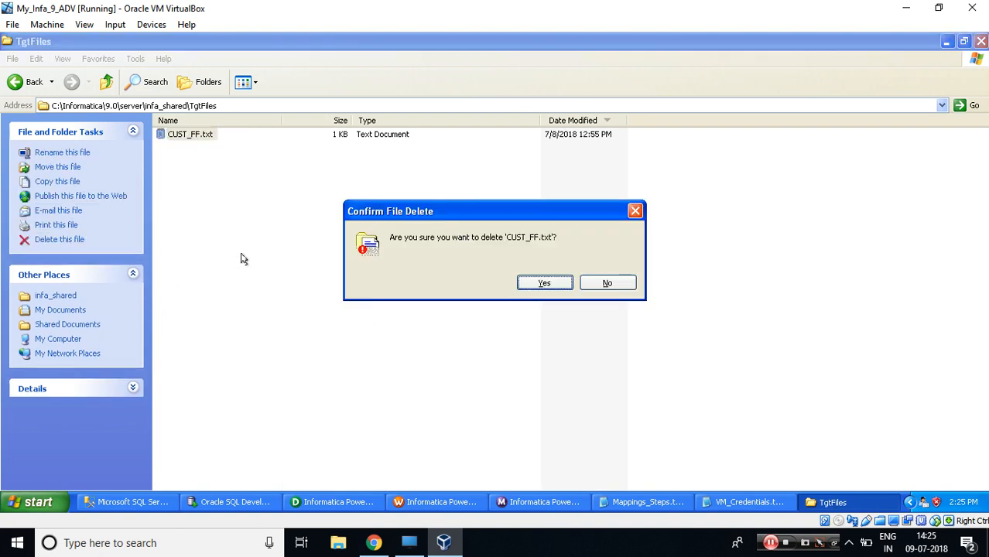
{"action": "key", "text": "Return"}
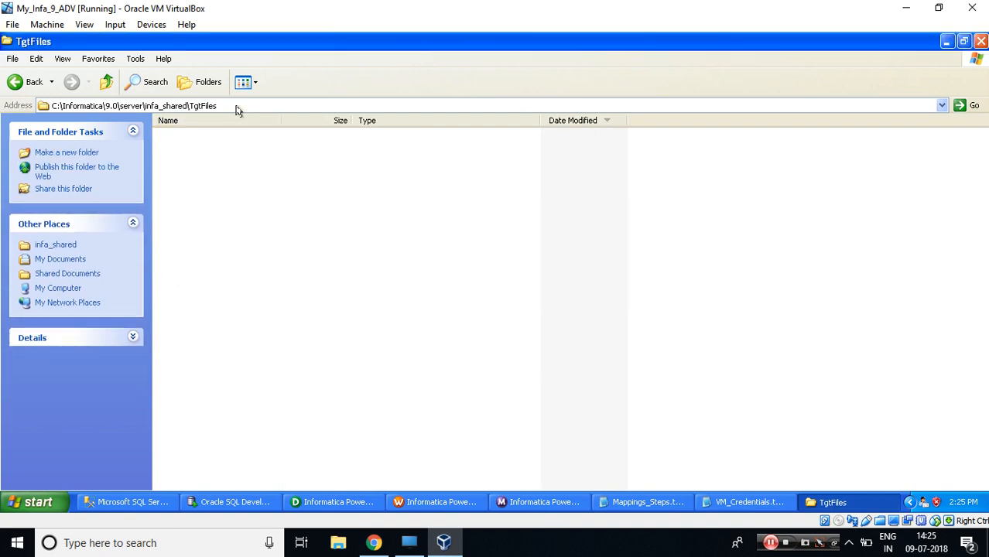
{"action": "left_click", "coordinate": [237, 106]}
Step: Back in Workflow Manager, set the CUSTOMER_TGT_FF target's output filename to CUST_B37_FF.txt
{"action": "left_click", "coordinate": [463, 504]}
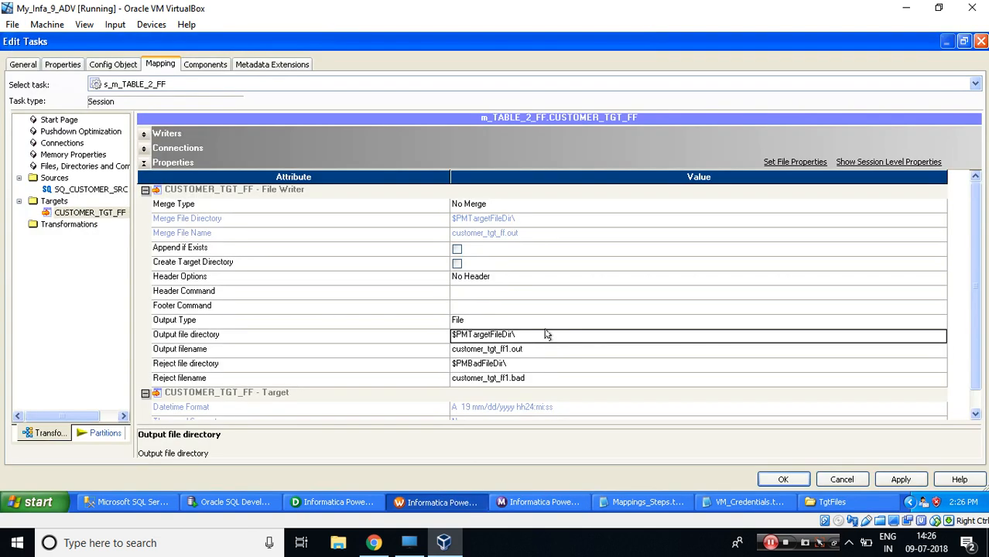
{"action": "left_click", "coordinate": [542, 353]}
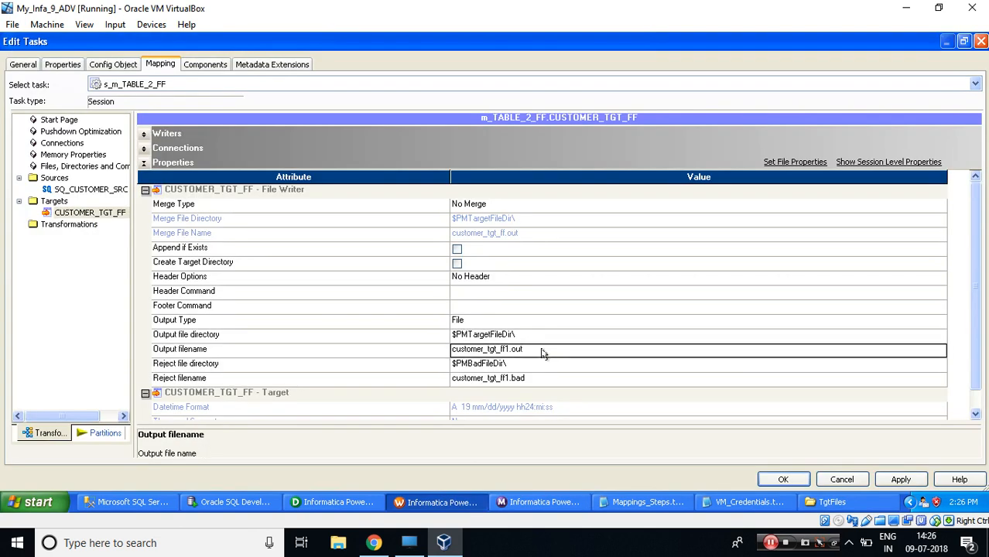
{"action": "left_click", "coordinate": [542, 352]}
{"action": "type", "text": "CUST_B37_FF.txt"}
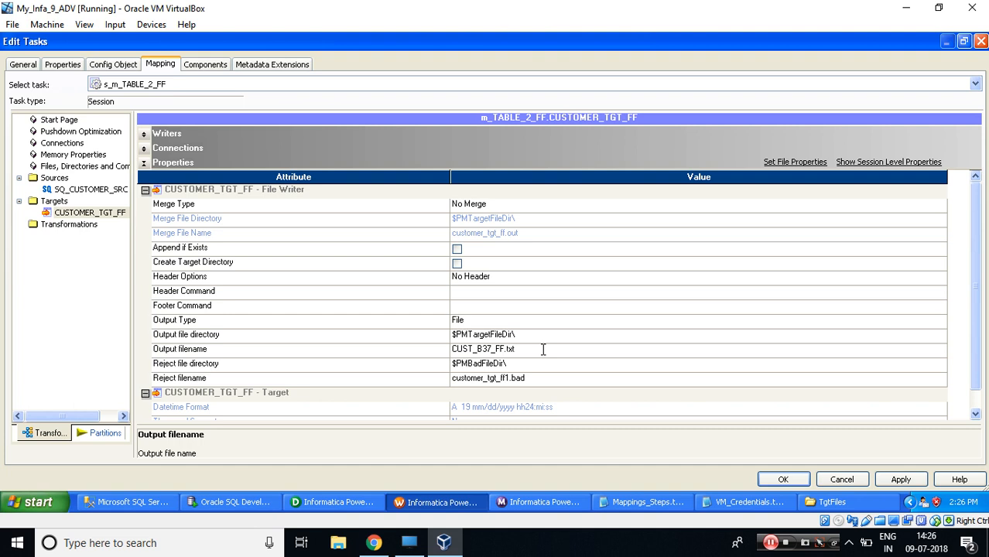
Step: Review the remaining instructions in Mappings_Steps.txt on saving, validating, running and monitoring the workflow
{"action": "left_click", "coordinate": [706, 502]}
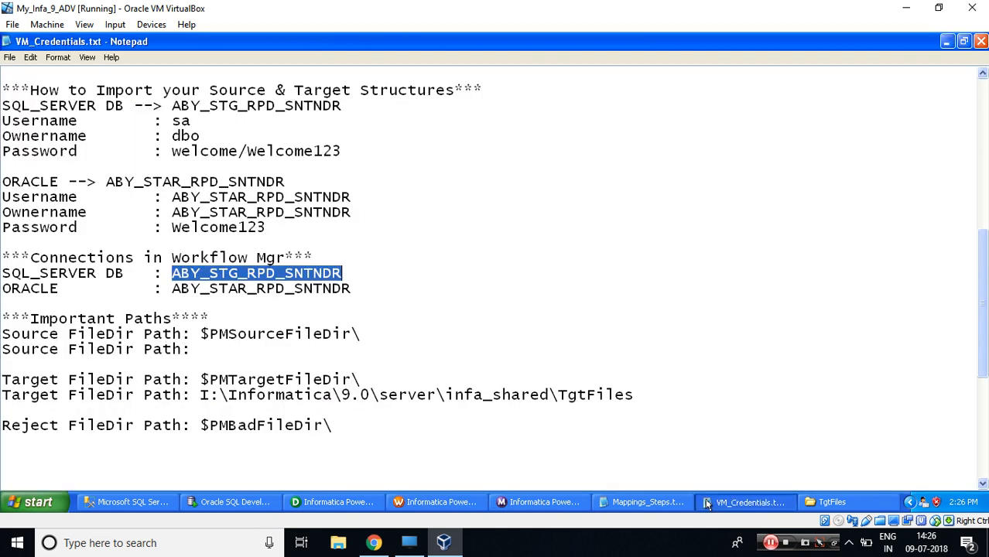
{"action": "left_click", "coordinate": [619, 505]}
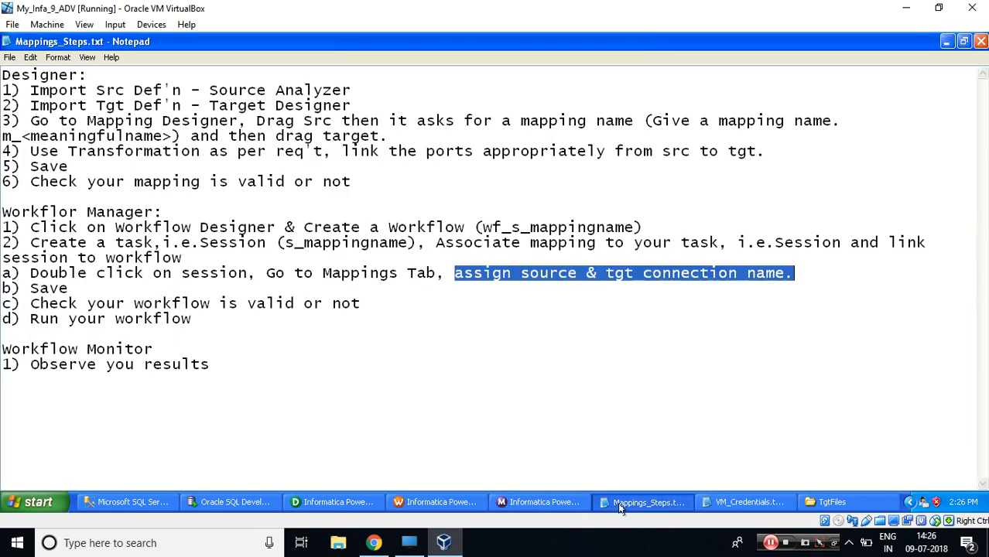
{"action": "left_click_drag", "start_coordinate": [30, 288], "coordinate": [370, 304]}
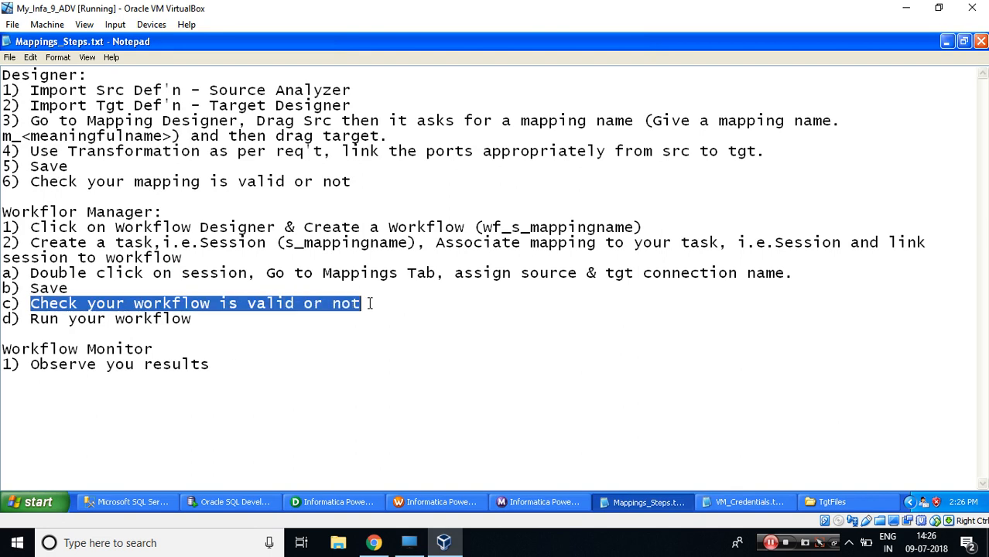
{"action": "left_click_drag", "start_coordinate": [200, 319], "coordinate": [2, 318]}
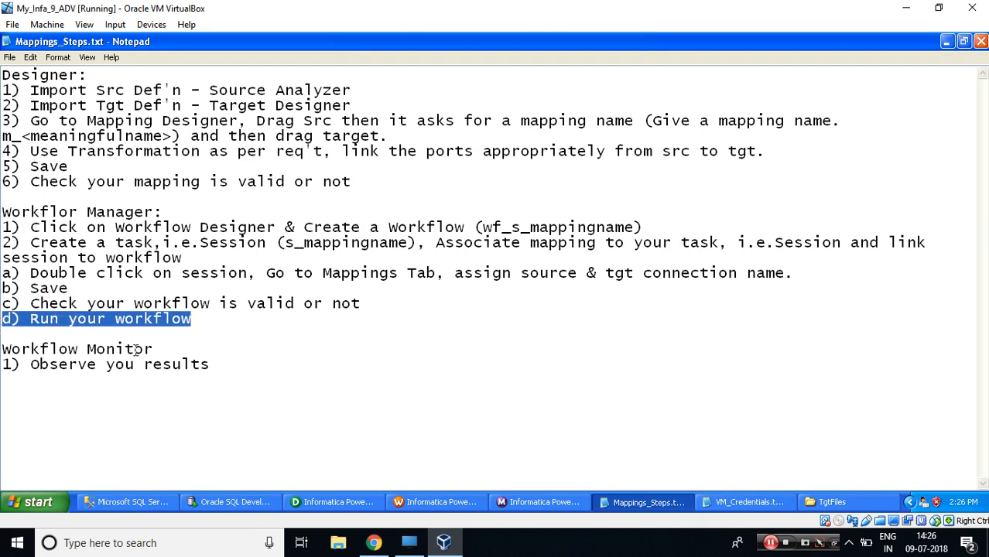
{"action": "left_click_drag", "start_coordinate": [227, 357], "coordinate": [1, 353]}
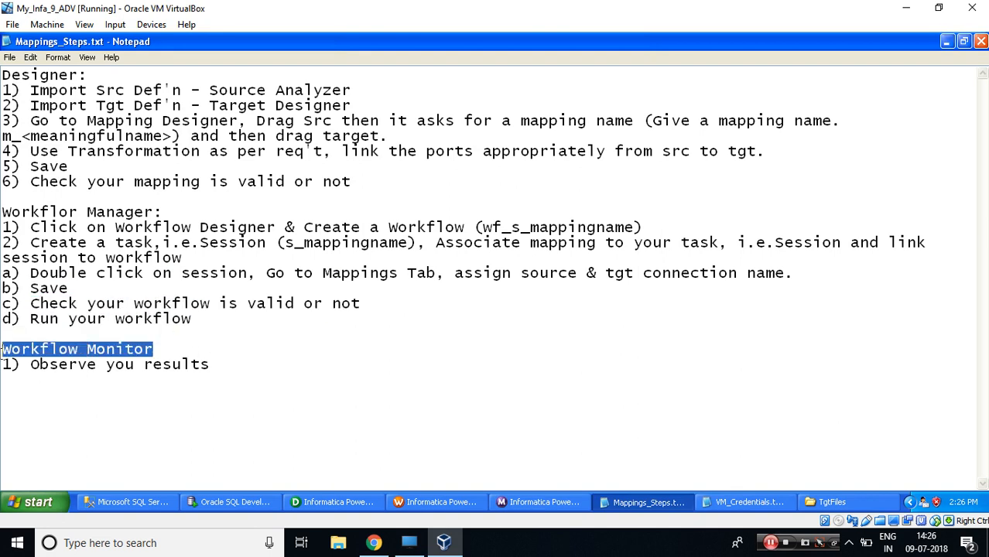
Step: In Workflow Manager, accept the session's edits and save workflow wf_s_m_TABLE_2_FF, checking its validation message
{"action": "left_click", "coordinate": [455, 500]}
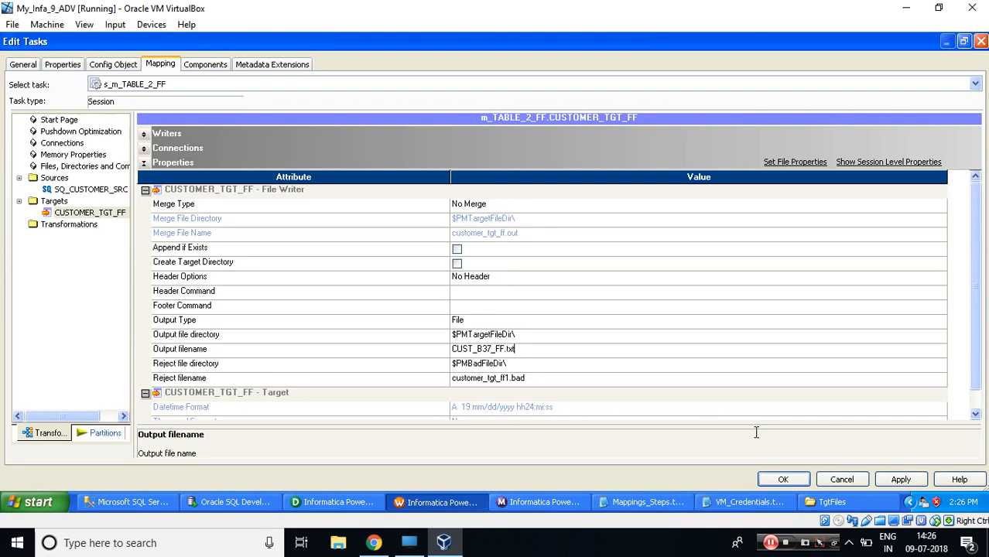
{"action": "left_click", "coordinate": [782, 481]}
{"action": "key", "text": "ctrl+s"}
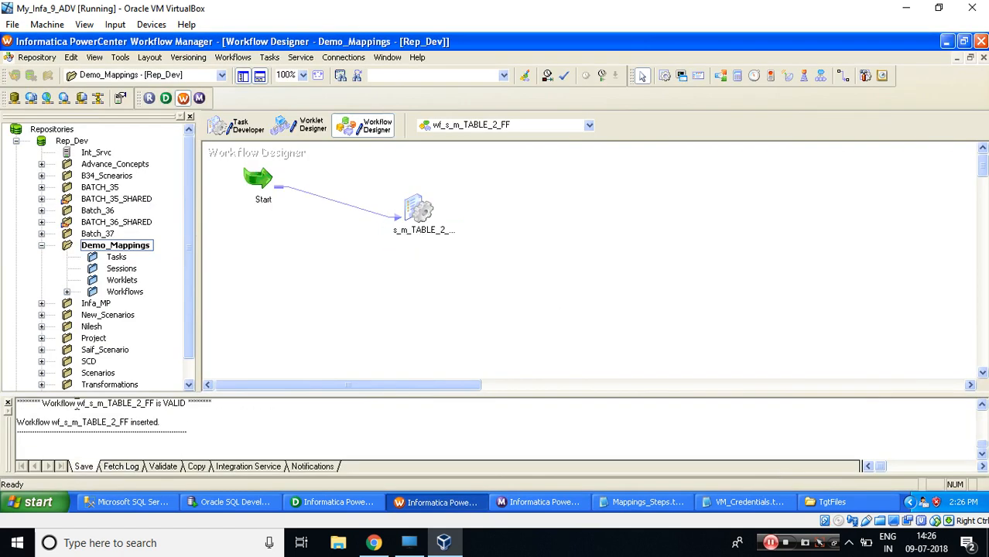
{"action": "left_click_drag", "start_coordinate": [76, 403], "coordinate": [151, 398]}
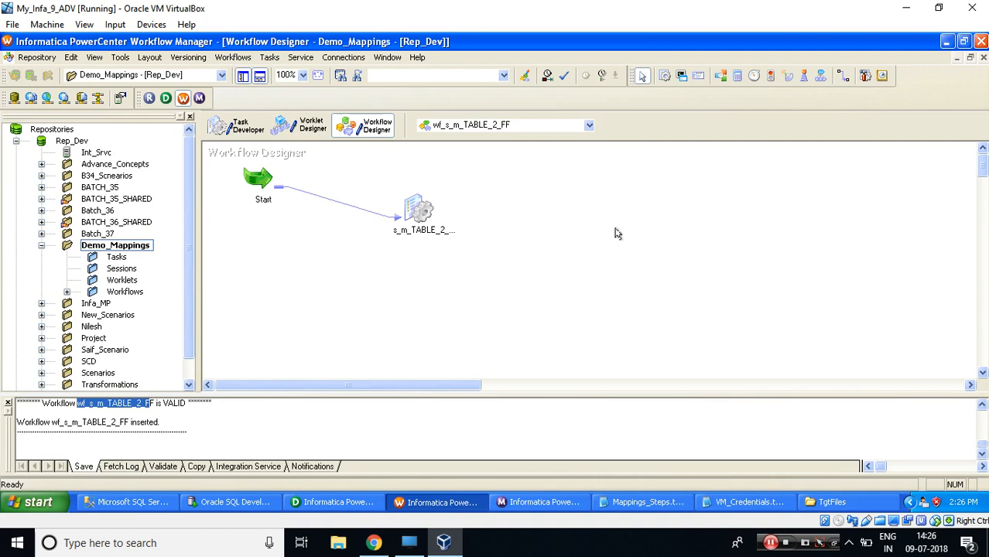
Step: Start workflow wf_s_m_TABLE_2_FF and examine the source and target statistics of session s_m_TABLE_2_FF in Workflow Monitor
{"action": "right_click", "coordinate": [680, 204]}
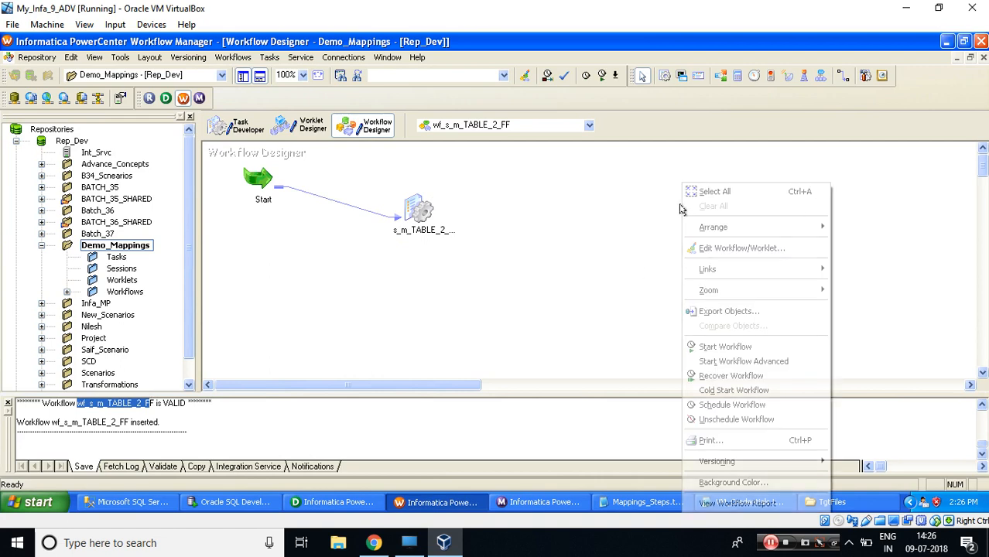
{"action": "left_click", "coordinate": [726, 348]}
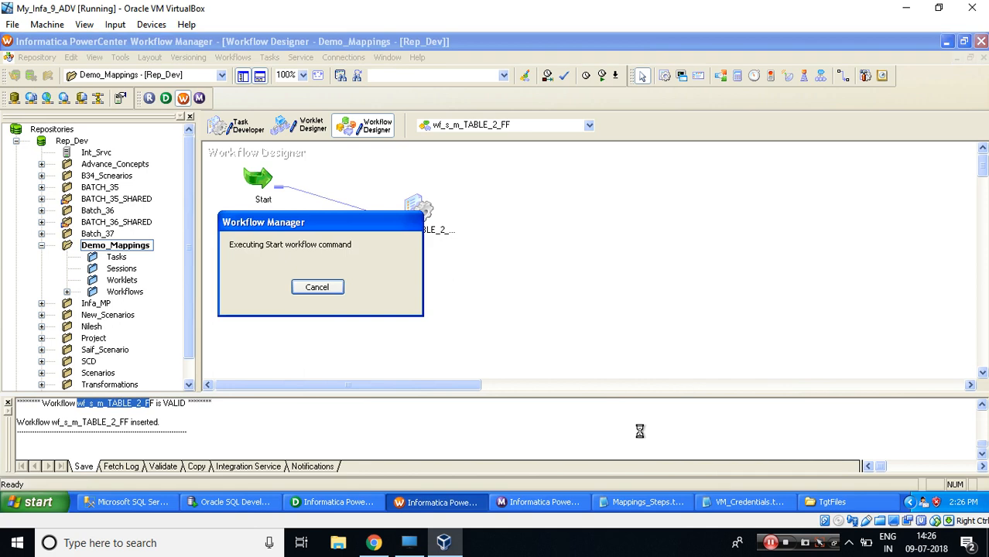
{"action": "left_click", "coordinate": [531, 505]}
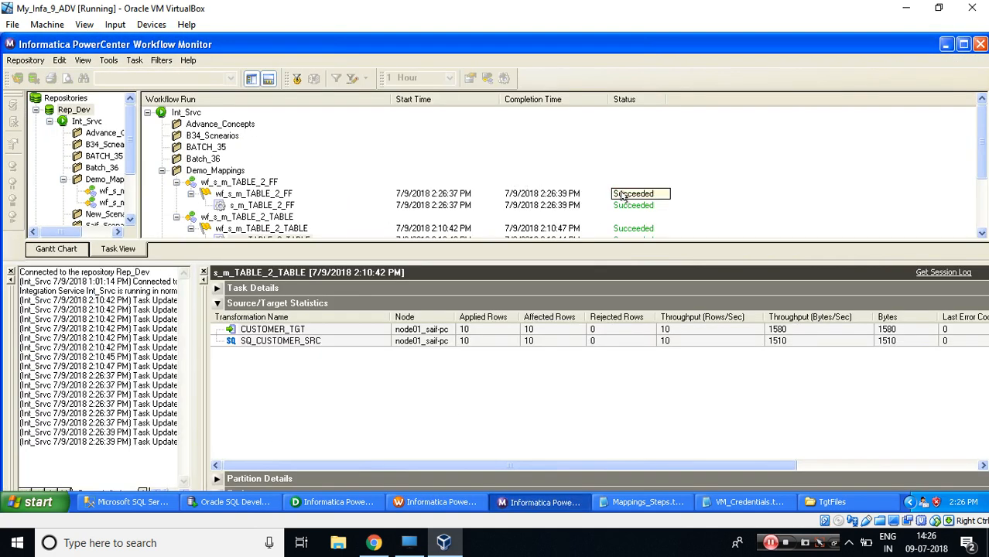
{"action": "left_click", "coordinate": [250, 205]}
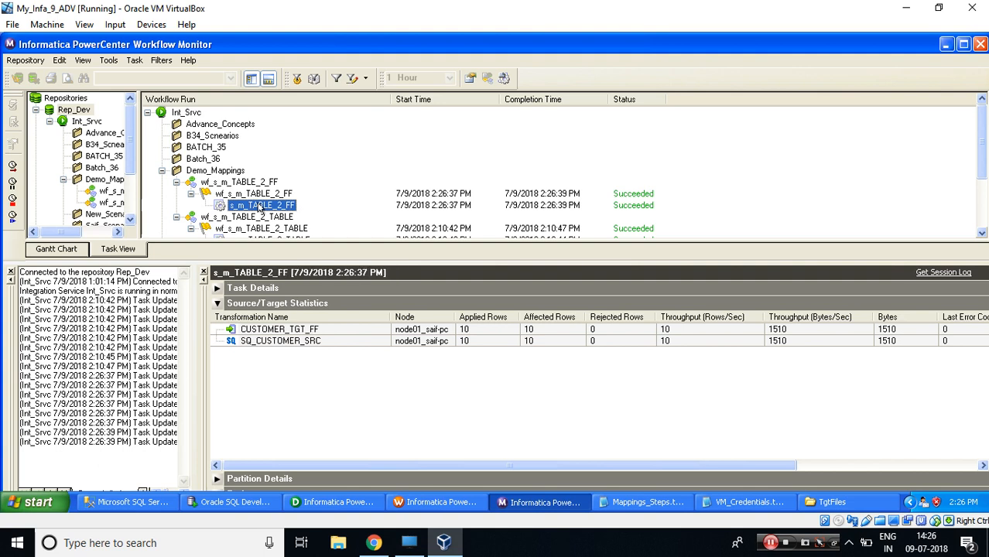
{"action": "left_click", "coordinate": [308, 342]}
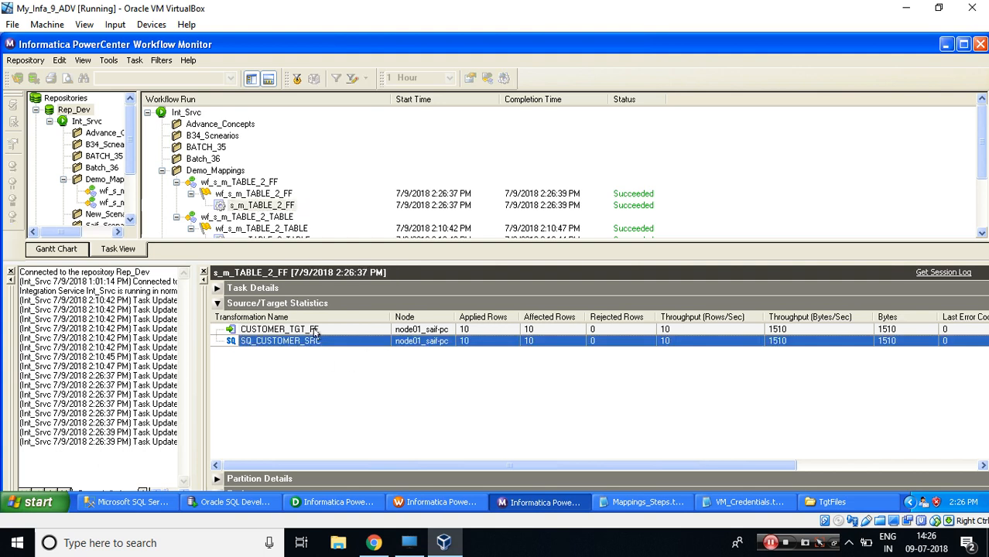
{"action": "left_click", "coordinate": [313, 331]}
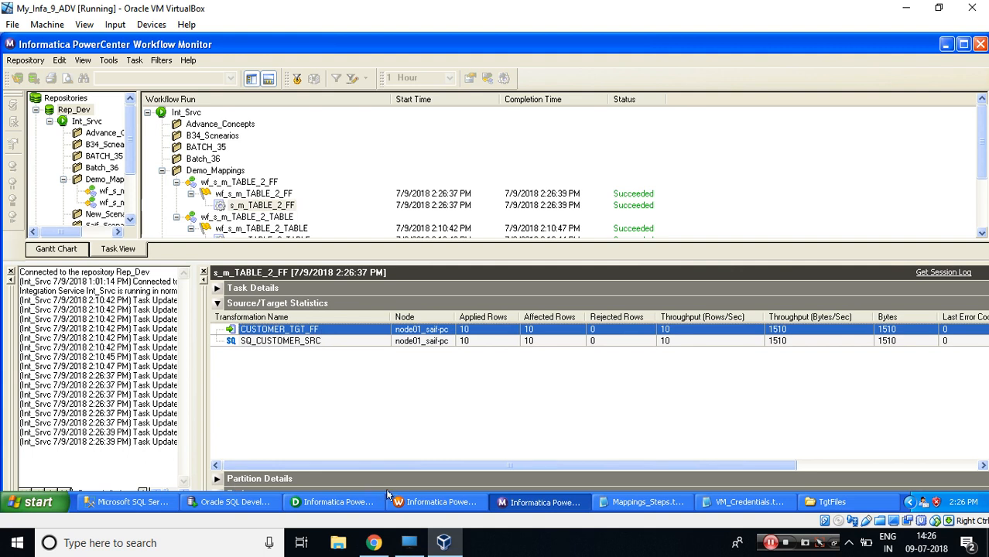
Step: Open CUST_B37_FF.txt from the TgtFiles folder in a maximized Notepad window and examine its customer records, especially the first line
{"action": "left_click", "coordinate": [835, 500]}
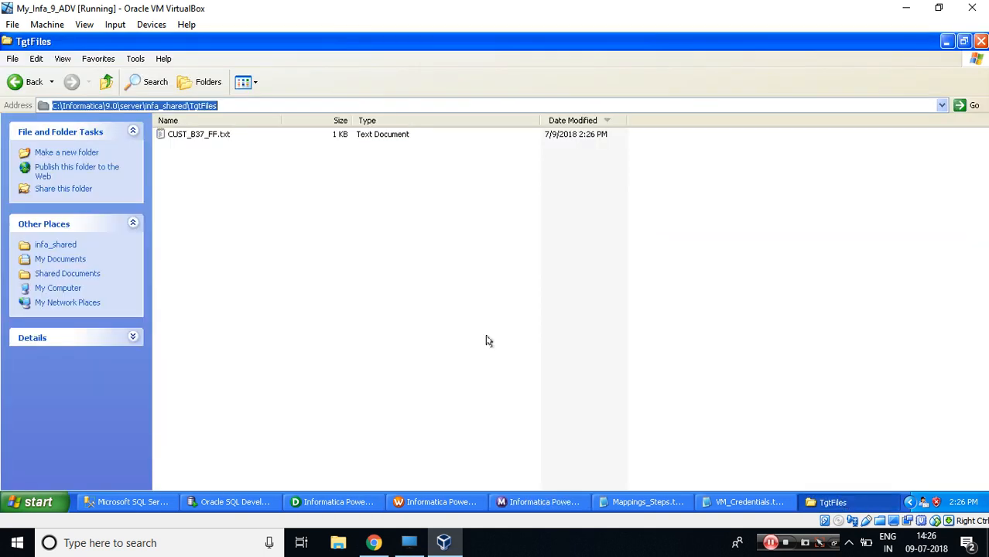
{"action": "double_click", "coordinate": [195, 136]}
{"action": "double_click", "coordinate": [338, 44]}
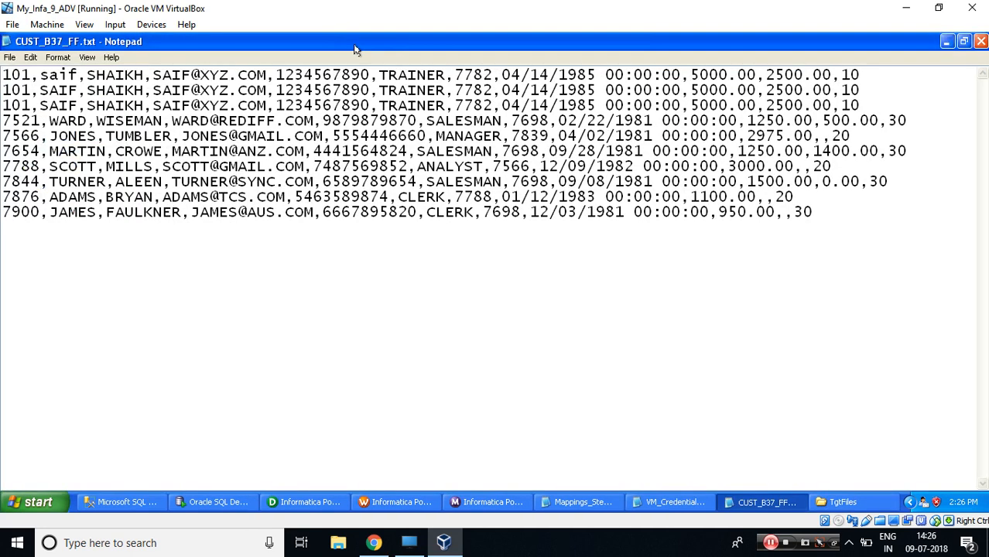
{"action": "left_click_drag", "start_coordinate": [819, 212], "coordinate": [2, 75]}
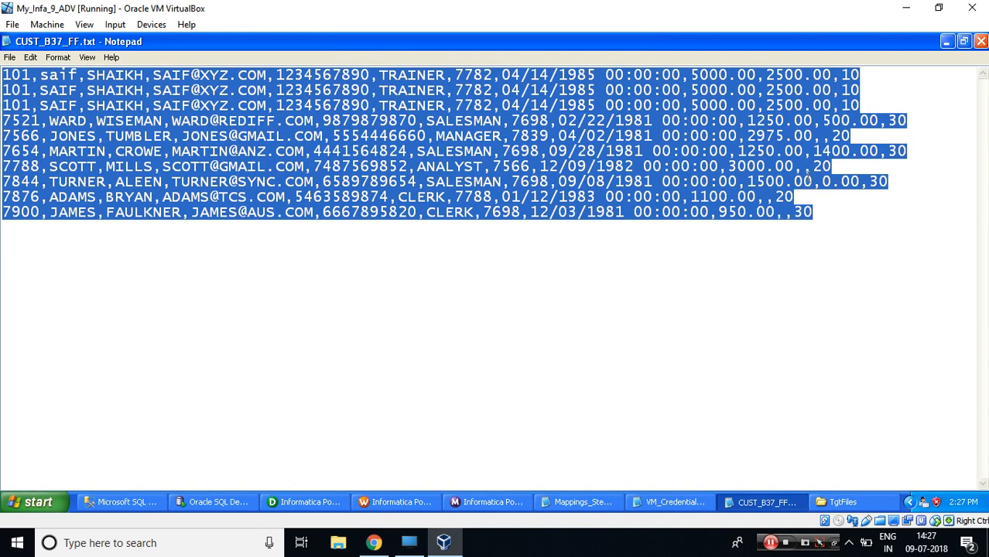
{"action": "left_click", "coordinate": [816, 218]}
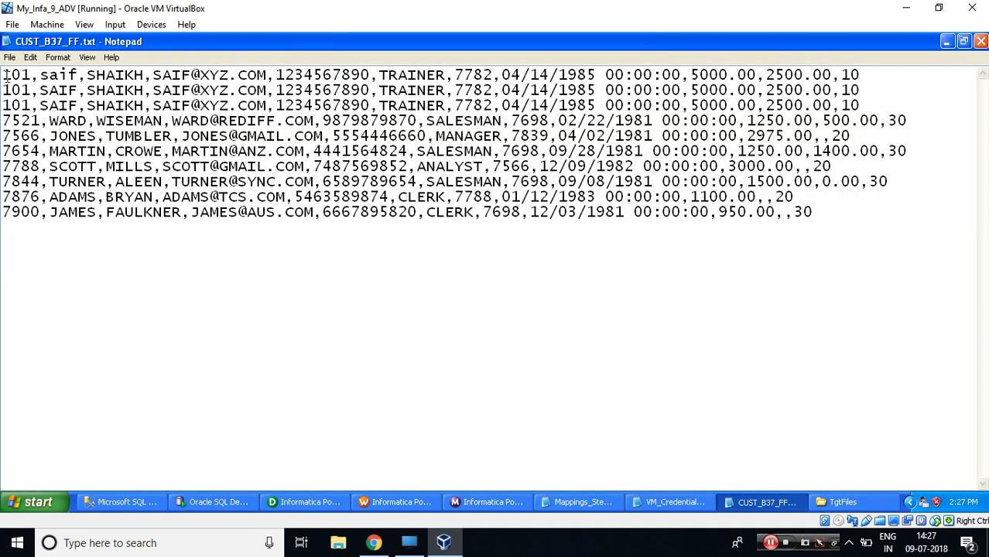
{"action": "left_click_drag", "start_coordinate": [3, 74], "coordinate": [870, 73]}
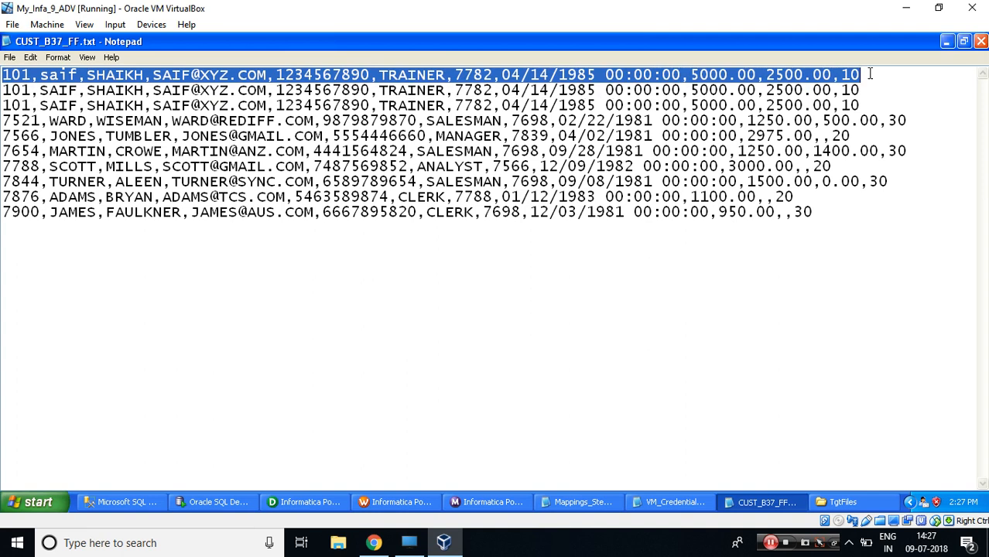
Step: In Workflow Manager, set Header Options of target CUSTOMER_TGT_FF in session s_m_TABLE_2_FF to Output Field Names and accept the session's edits
{"action": "left_click", "coordinate": [382, 502]}
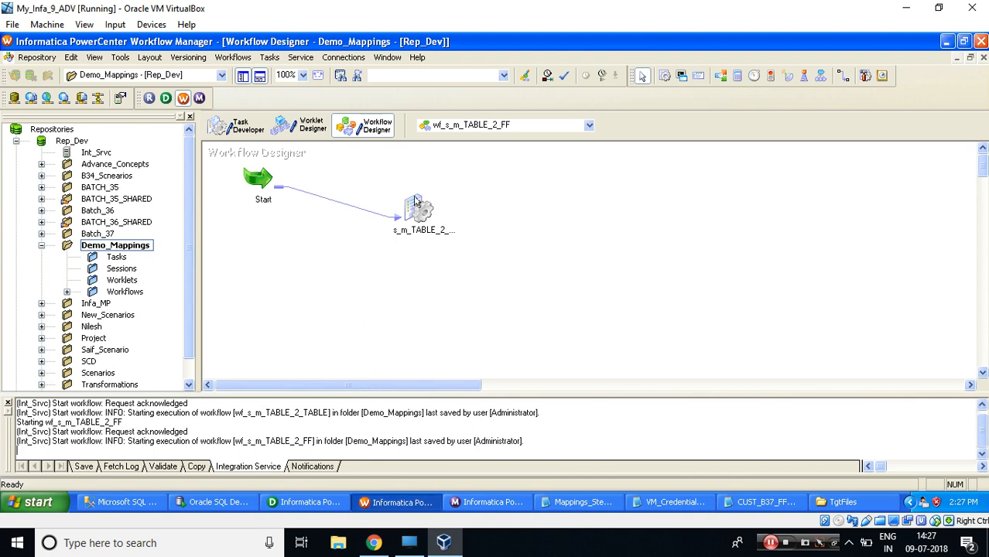
{"action": "double_click", "coordinate": [415, 206]}
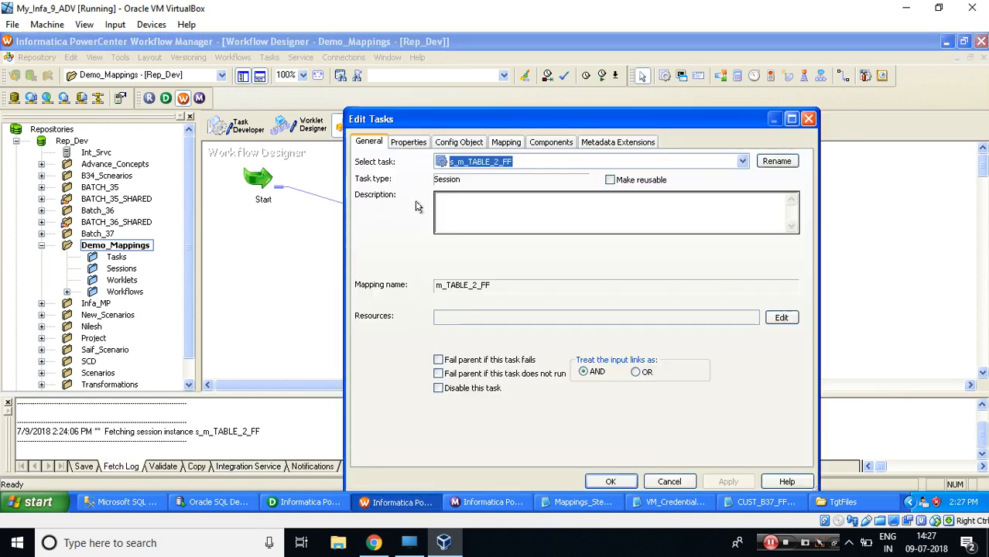
{"action": "double_click", "coordinate": [543, 117]}
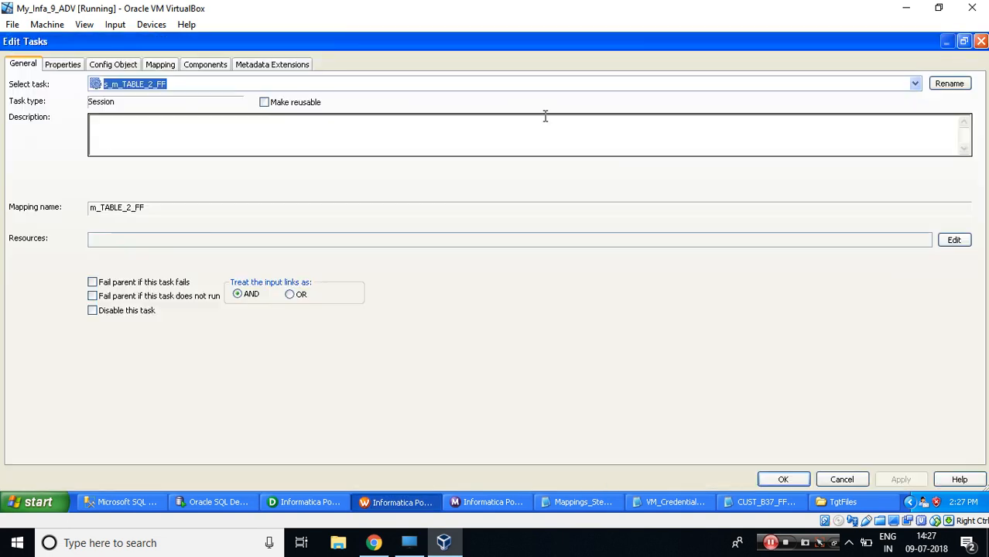
{"action": "left_click", "coordinate": [160, 64]}
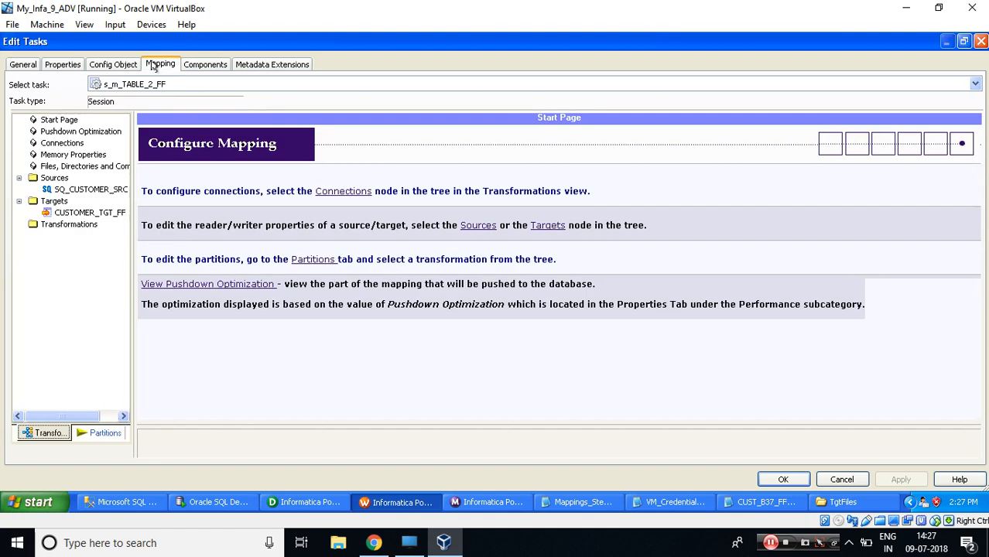
{"action": "left_click", "coordinate": [77, 213]}
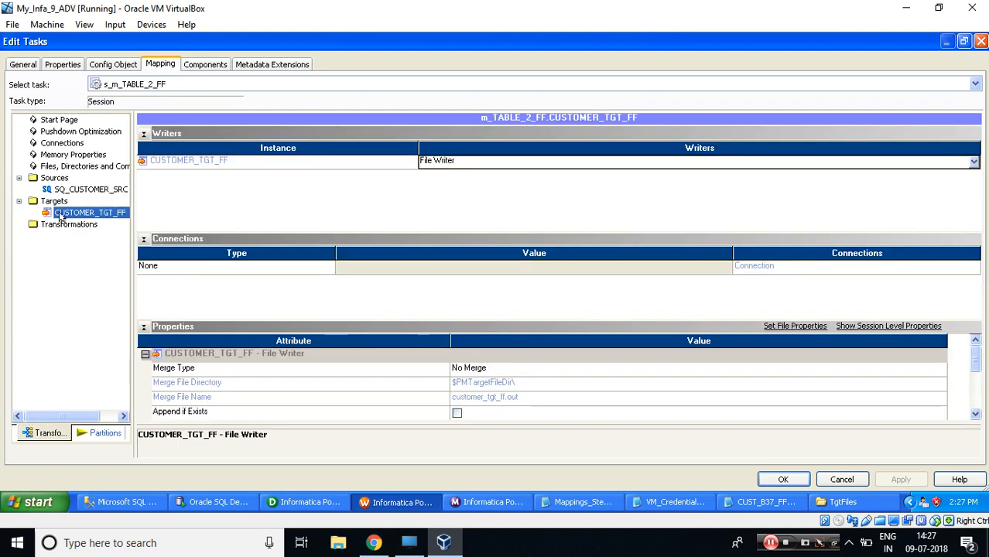
{"action": "left_click", "coordinate": [144, 239]}
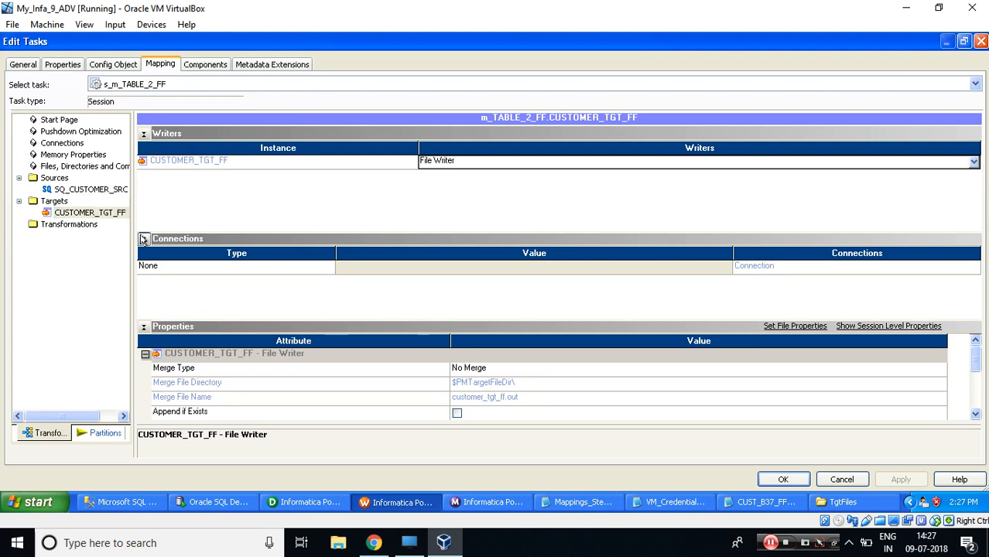
{"action": "left_click", "coordinate": [227, 372]}
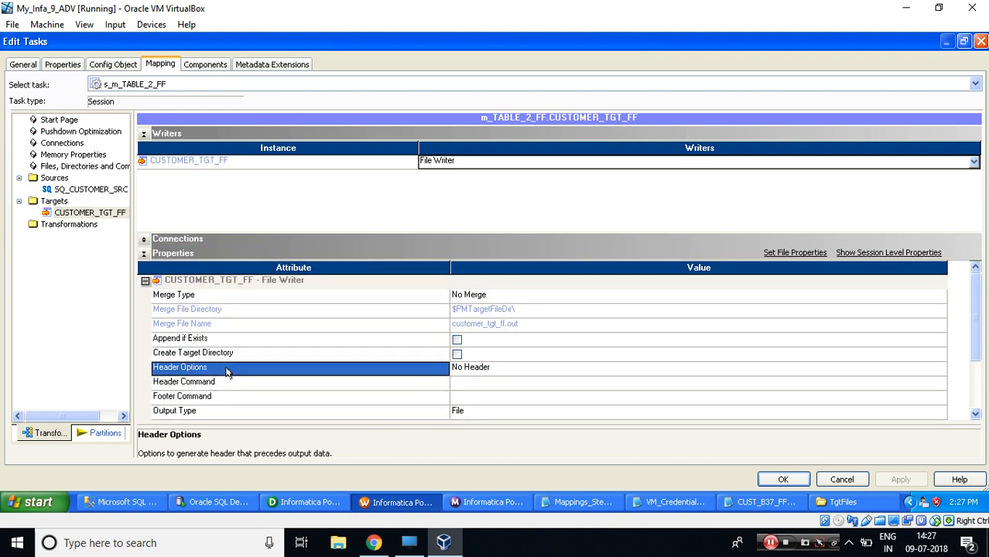
{"action": "left_click", "coordinate": [500, 372]}
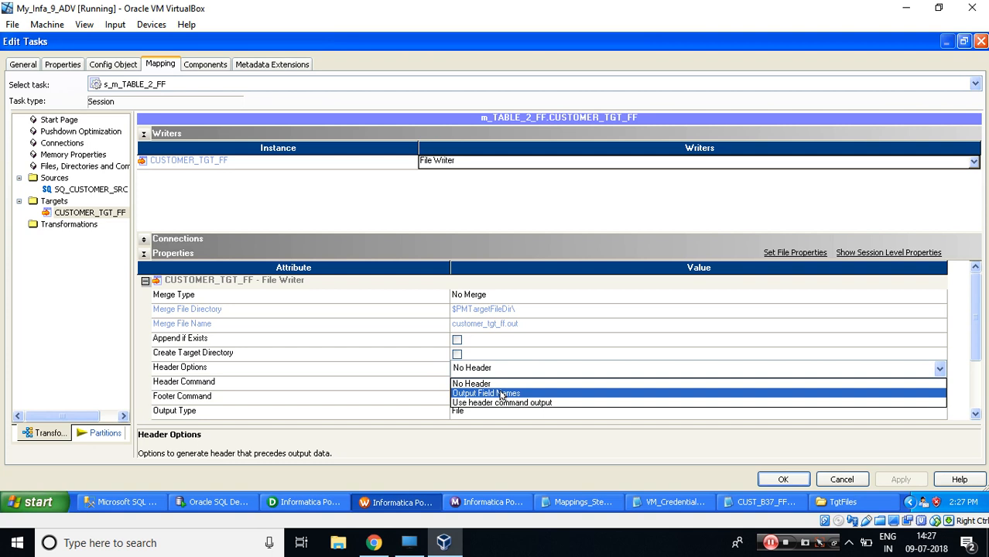
{"action": "left_click", "coordinate": [501, 394]}
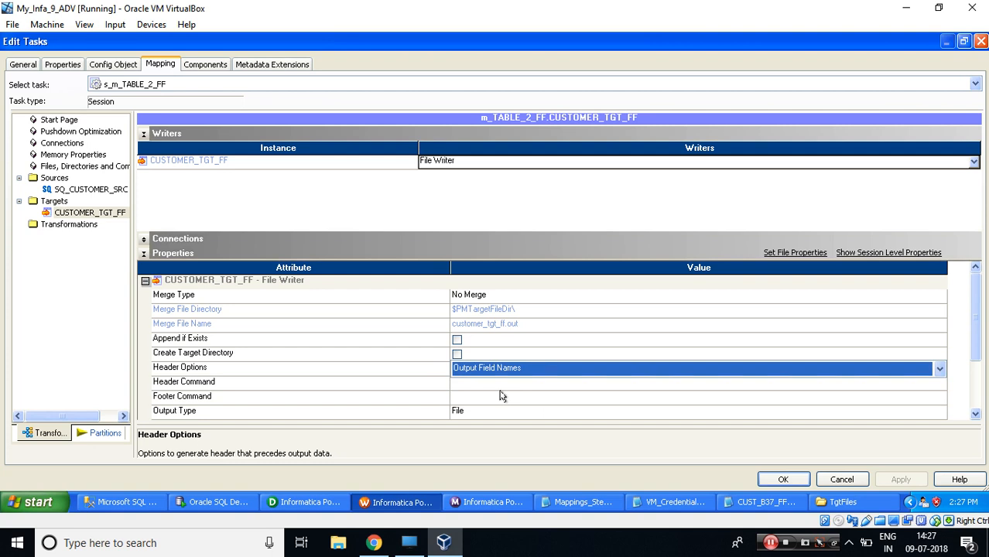
{"action": "left_click", "coordinate": [776, 479]}
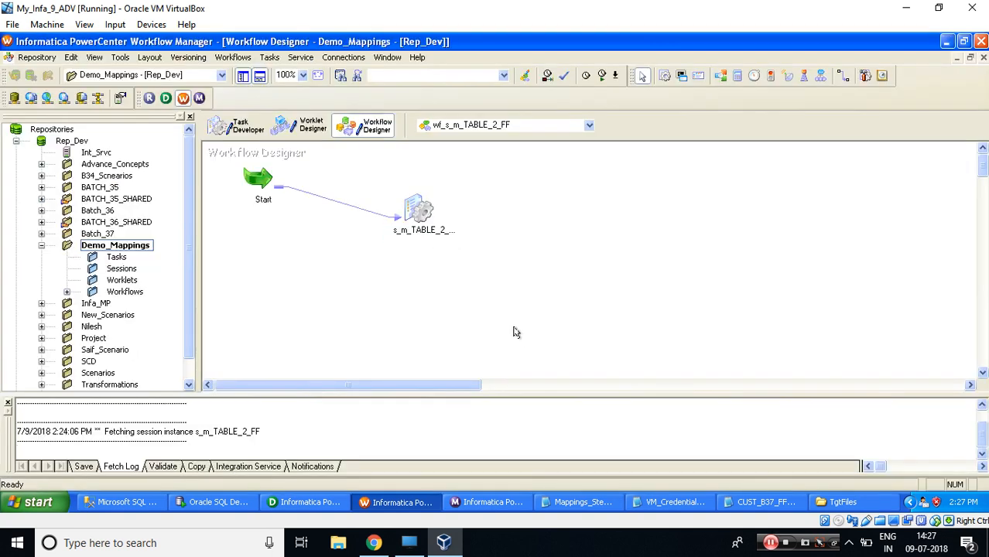
Step: Save and start workflow wf_s_m_TABLE_2_FF, and check the newest s_m_TABLE_2_FF run's status and statistics in Workflow Monitor
{"action": "key", "text": "ctrl+s"}
{"action": "right_click", "coordinate": [524, 211]}
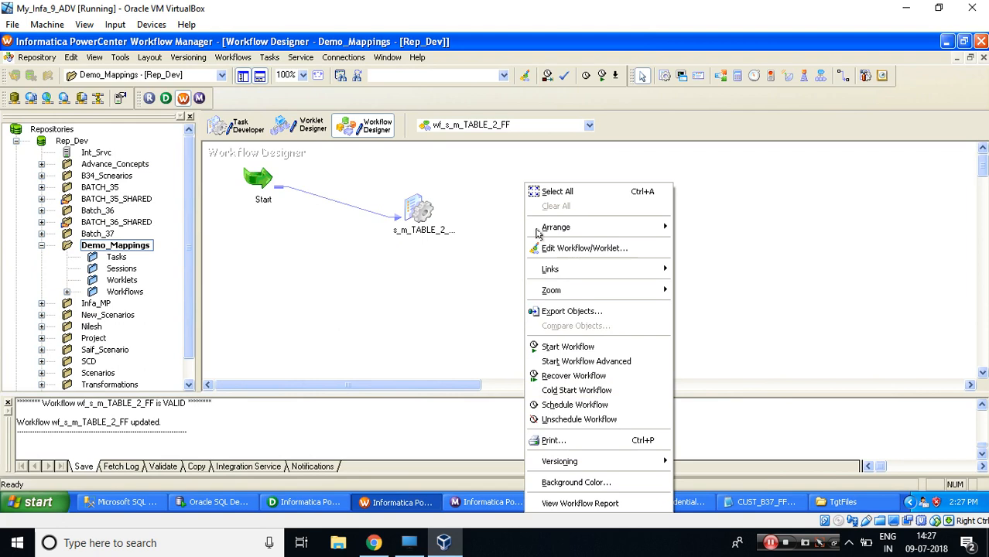
{"action": "left_click", "coordinate": [572, 340]}
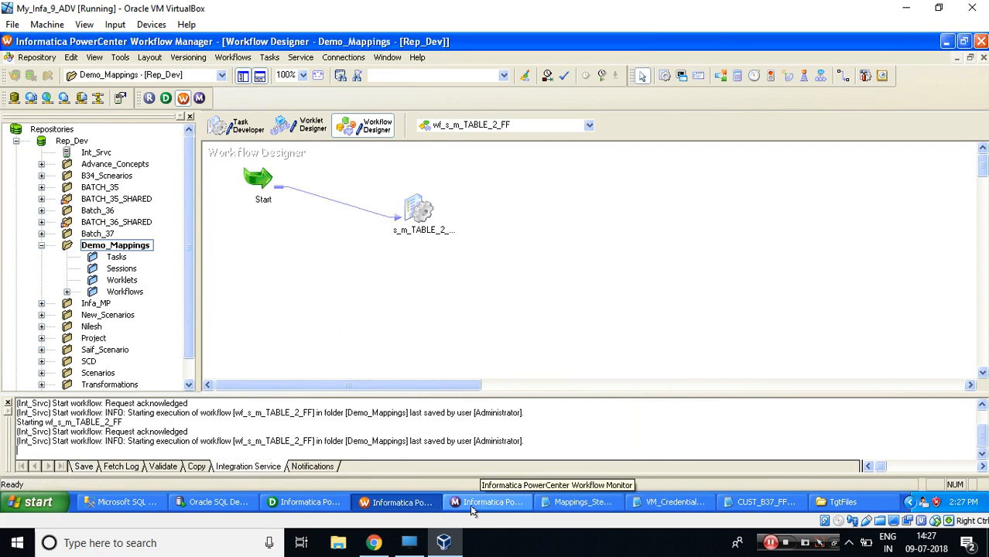
{"action": "left_click", "coordinate": [468, 511]}
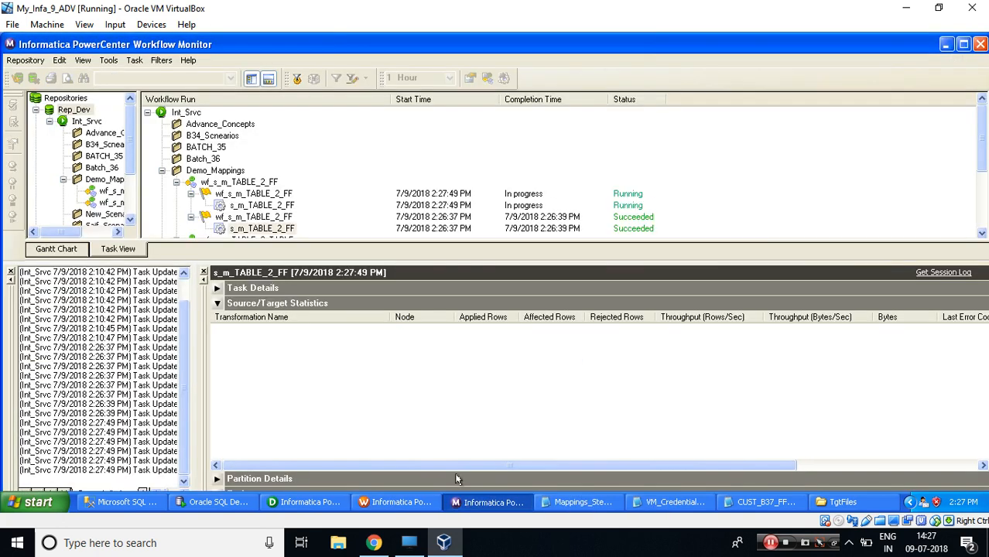
{"action": "left_click", "coordinate": [246, 206]}
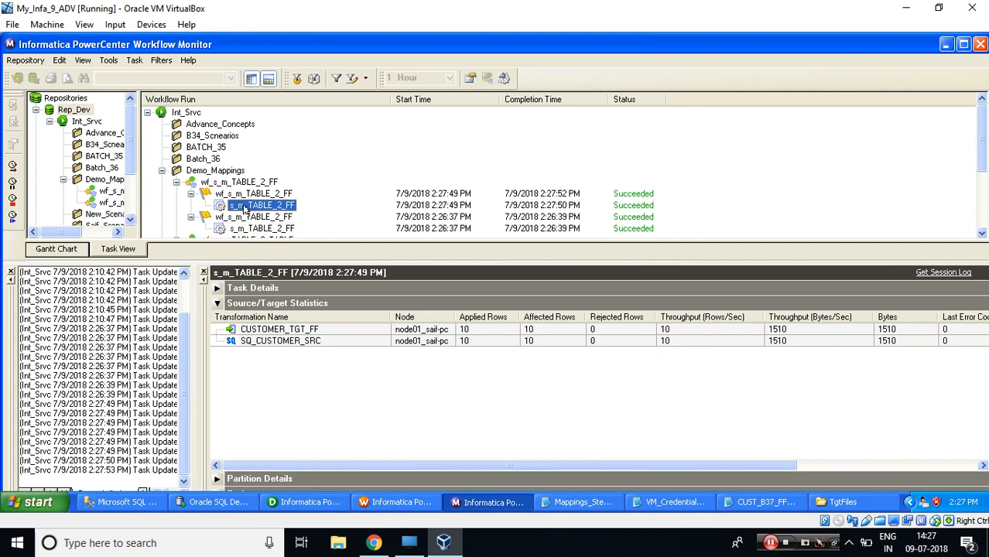
Step: Refresh the TgtFiles folder and open the regenerated CUST_B37_FF.txt in a maximized Notepad window to examine its header line
{"action": "left_click", "coordinate": [840, 502]}
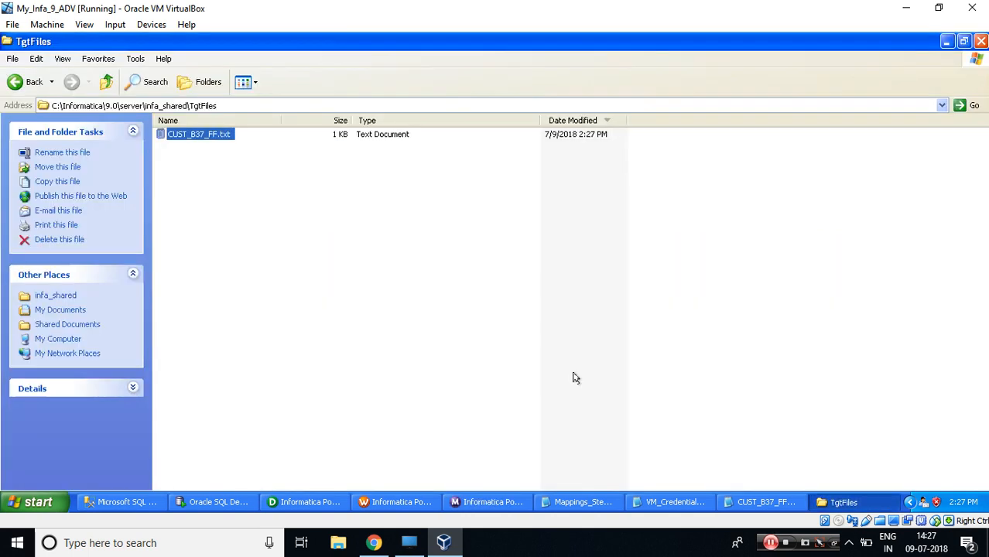
{"action": "right_click", "coordinate": [262, 184]}
{"action": "left_click", "coordinate": [291, 220]}
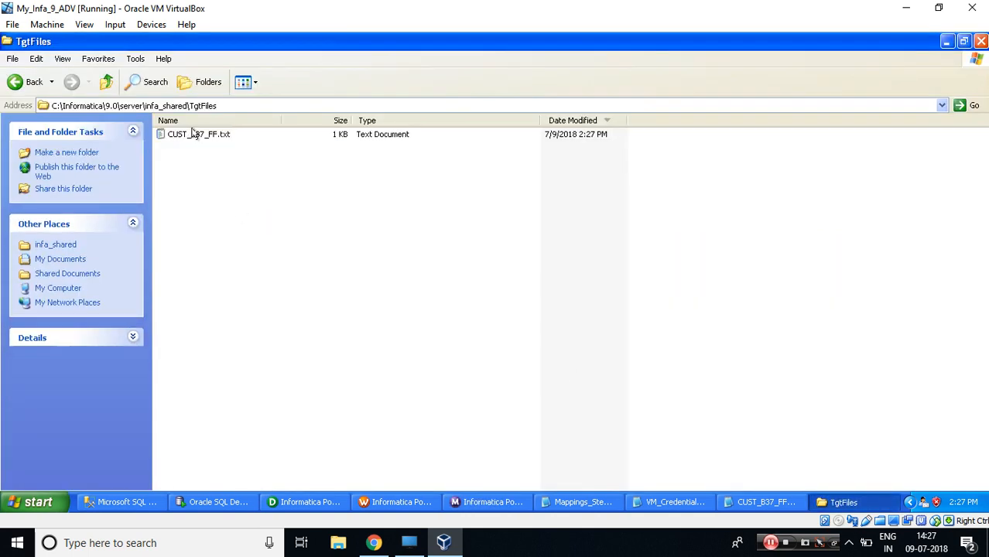
{"action": "double_click", "coordinate": [195, 134]}
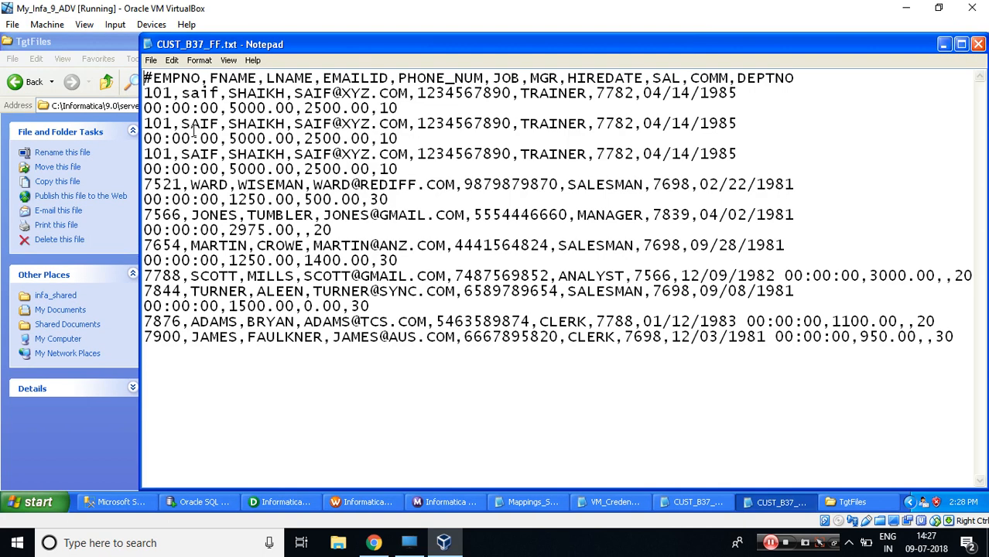
{"action": "double_click", "coordinate": [357, 44]}
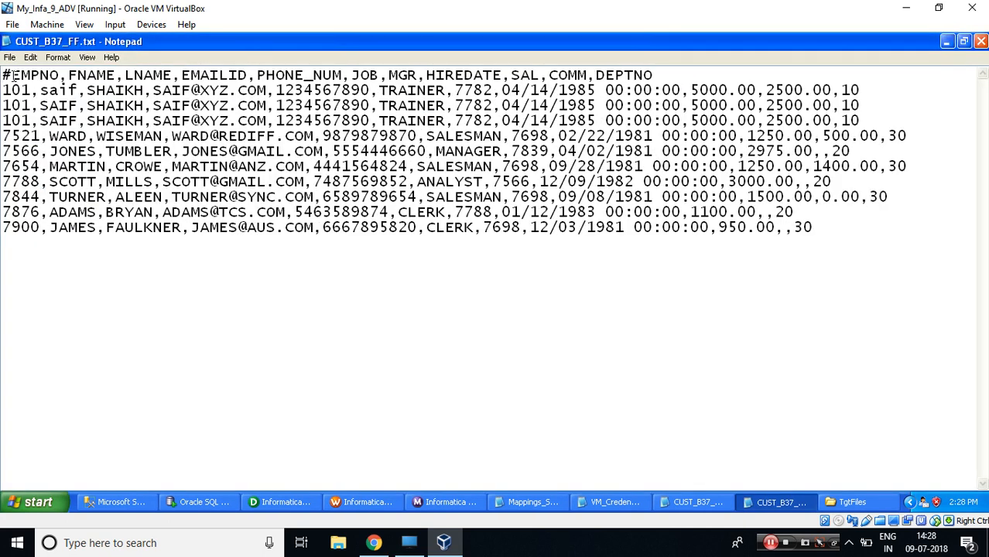
Step: Copy the header's field names from EMPNO to DEPTNO without the leading #, inspect the # character, and close this Notepad window
{"action": "left_click_drag", "start_coordinate": [13, 74], "coordinate": [653, 75]}
{"action": "key", "text": "ctrl+c"}
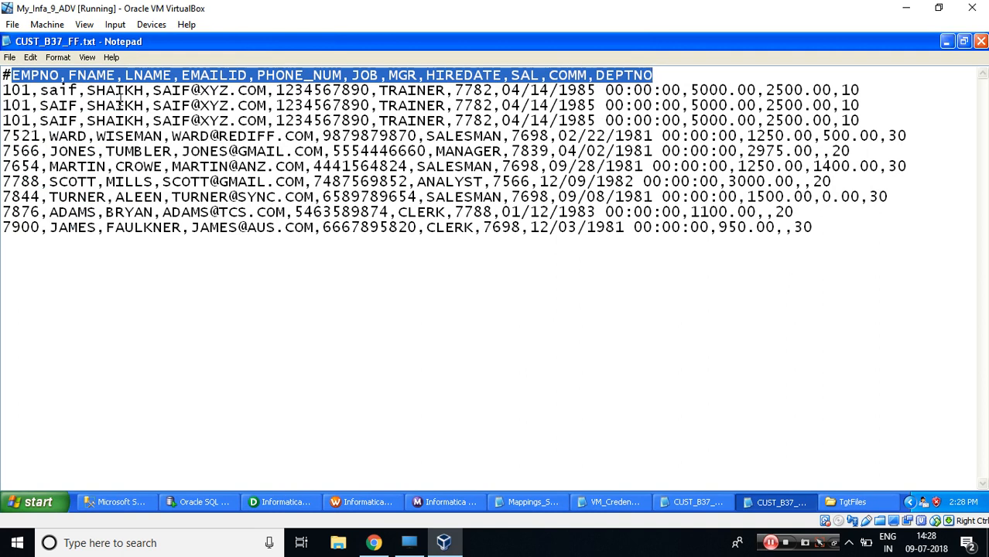
{"action": "left_click", "coordinate": [7, 75]}
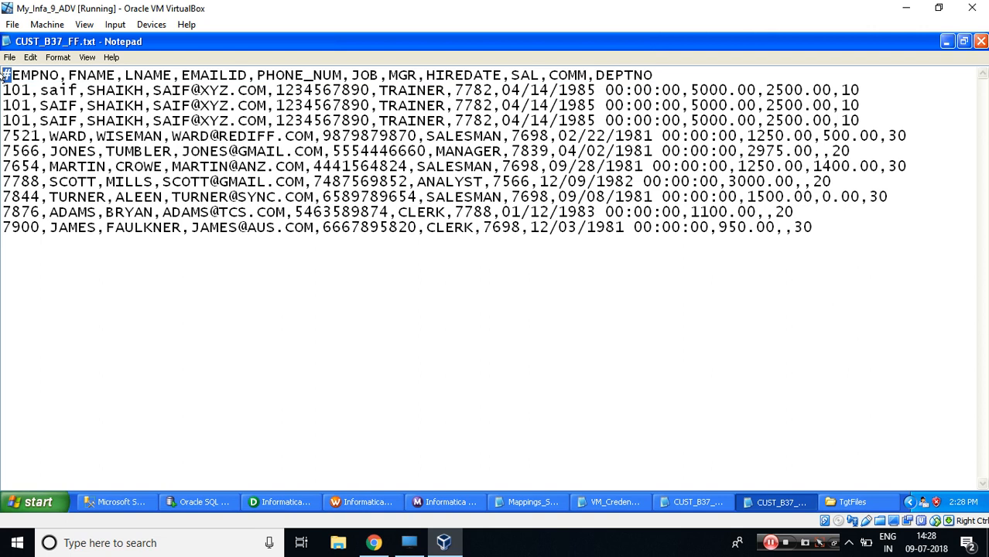
{"action": "left_click", "coordinate": [981, 41]}
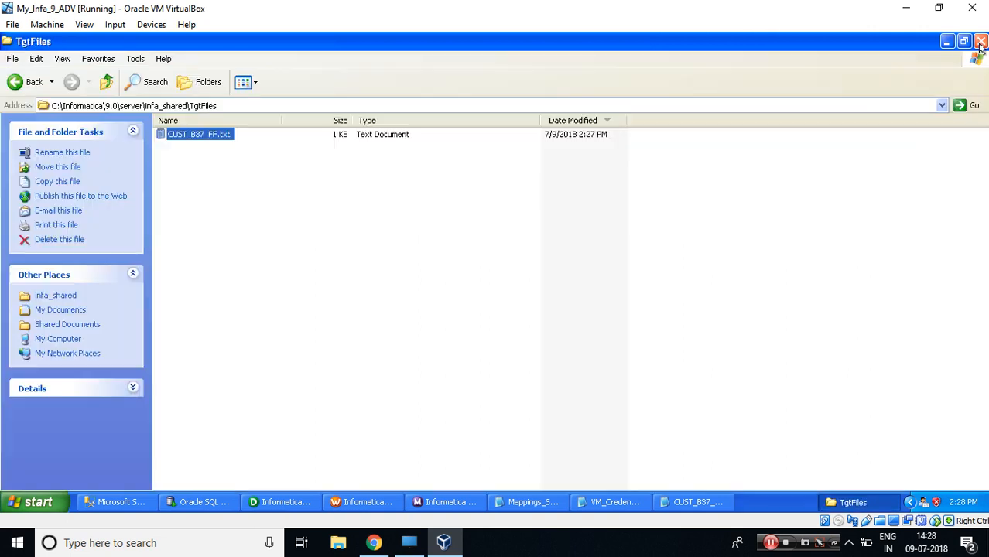
Step: In Workflow Manager, set Header Options of target CUSTOMER_TGT_FF in session s_m_TABLE_2_FF to Use header command output
{"action": "left_click", "coordinate": [396, 503]}
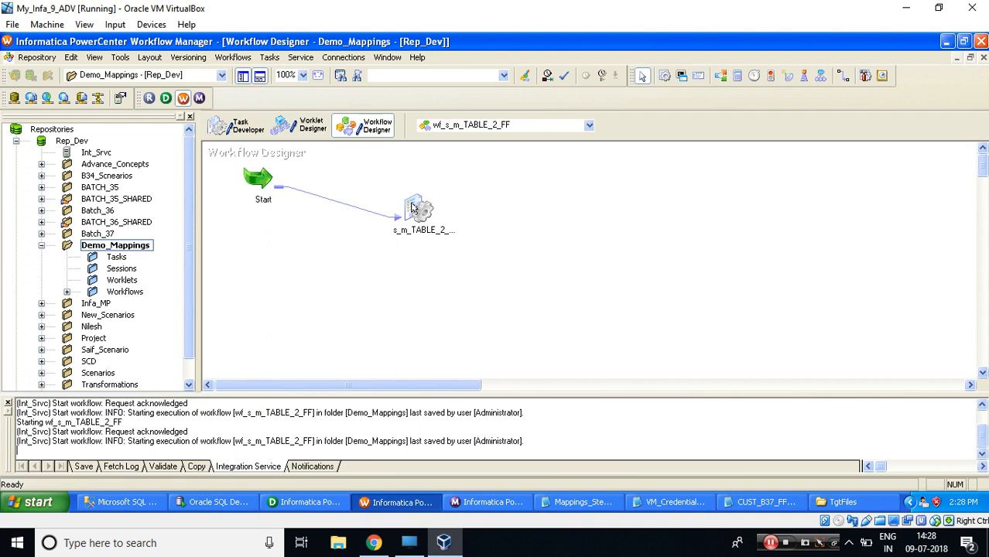
{"action": "double_click", "coordinate": [413, 207]}
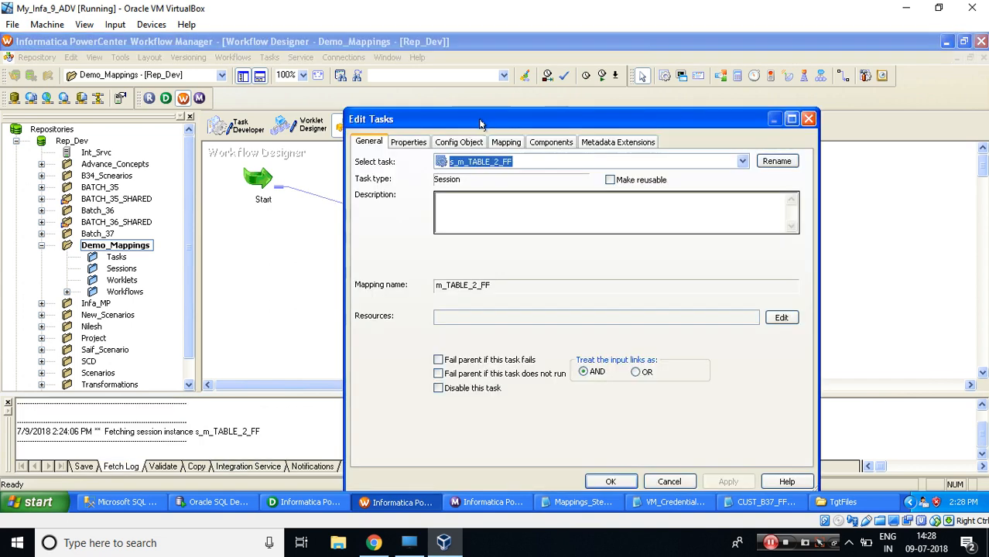
{"action": "double_click", "coordinate": [480, 123]}
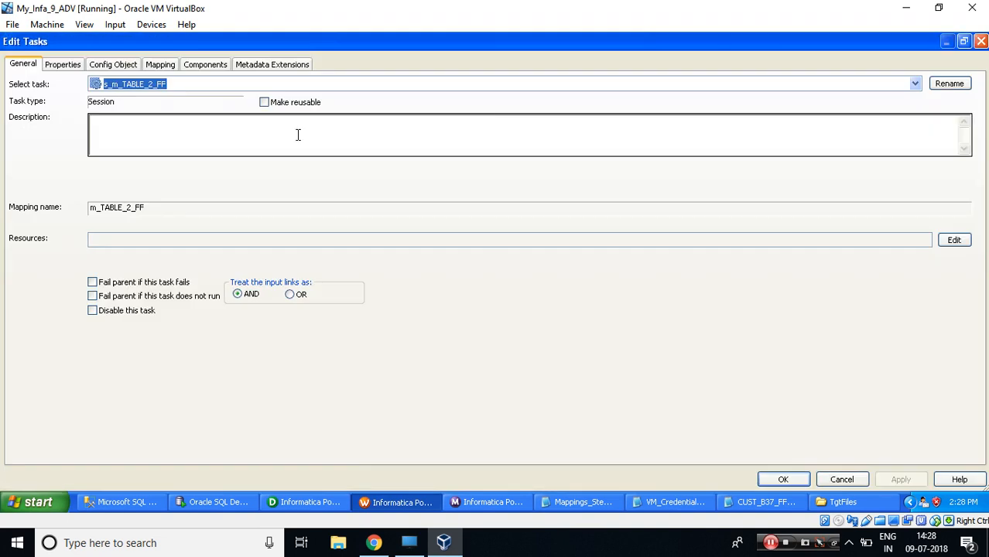
{"action": "left_click", "coordinate": [159, 66]}
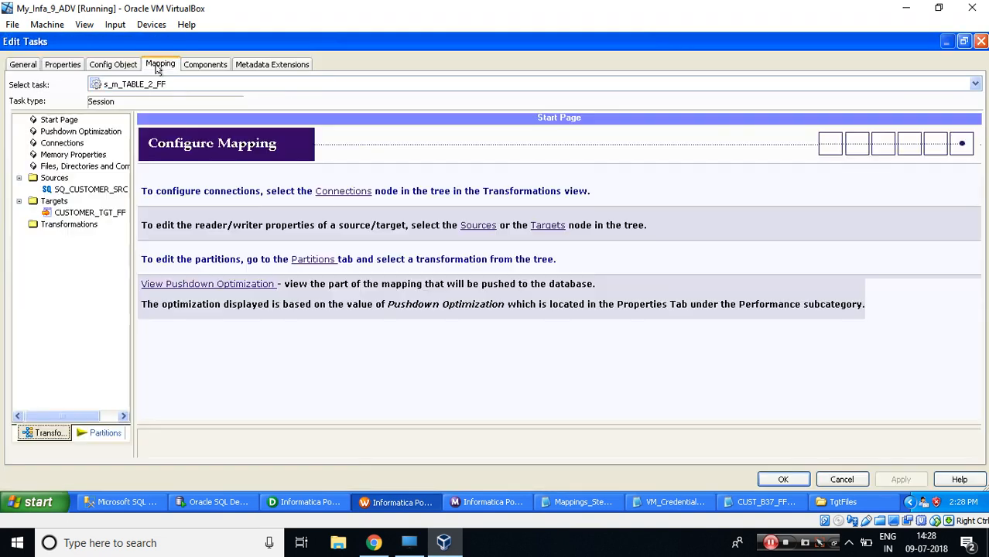
{"action": "left_click", "coordinate": [86, 215]}
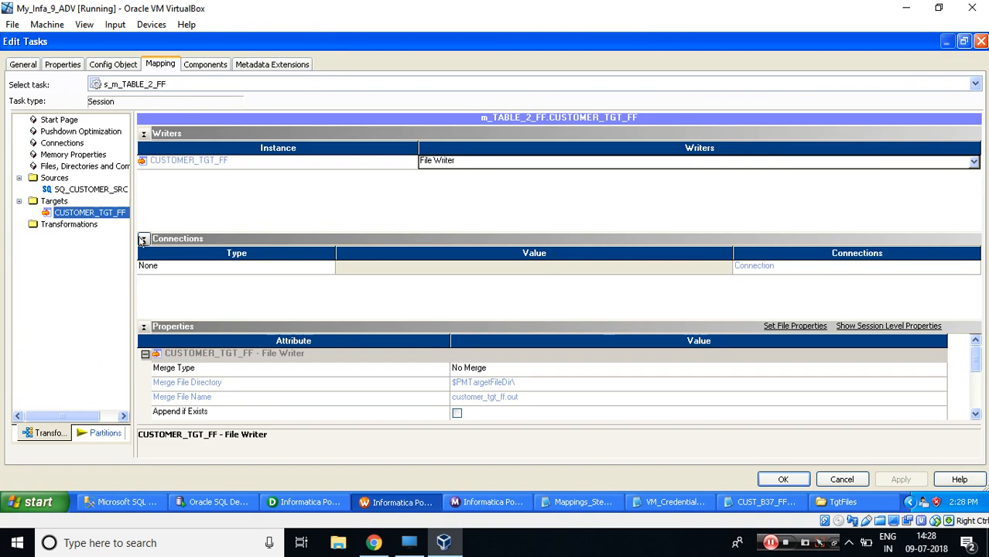
{"action": "left_click", "coordinate": [142, 241]}
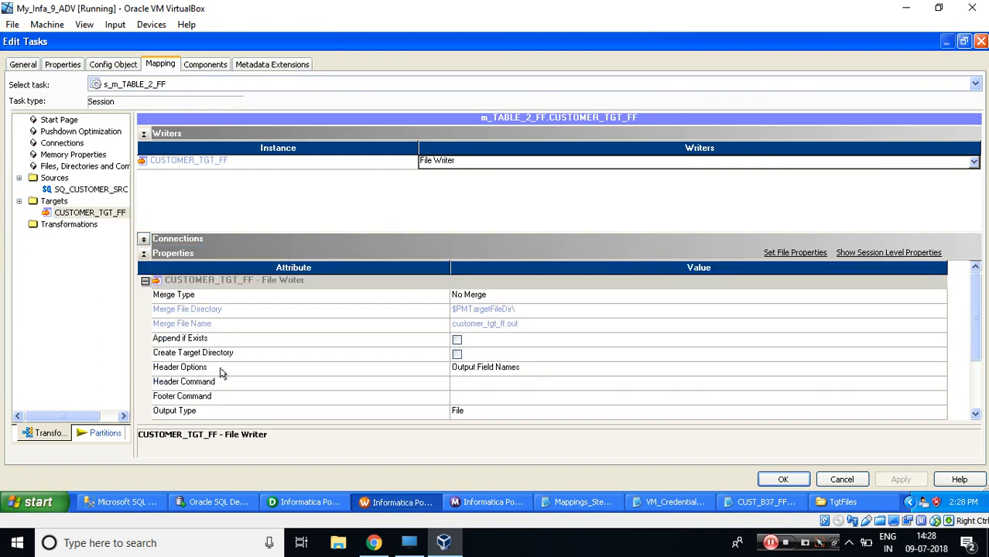
{"action": "left_click", "coordinate": [221, 373]}
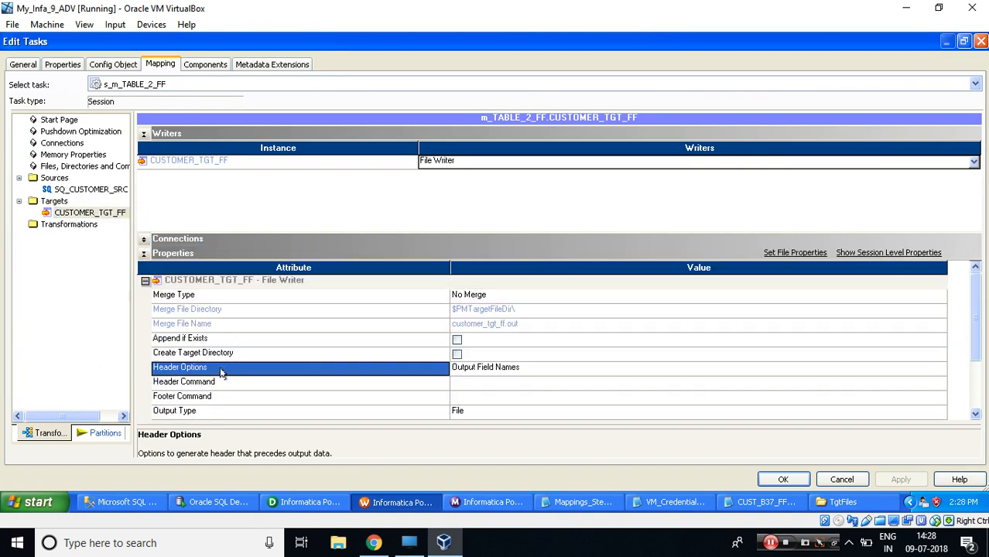
{"action": "left_click", "coordinate": [548, 373]}
{"action": "left_click", "coordinate": [548, 374]}
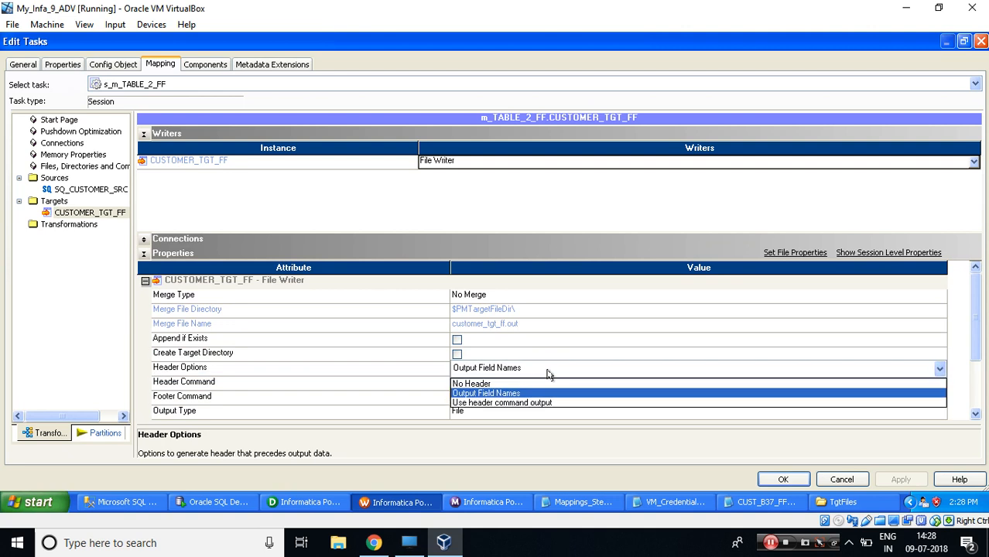
{"action": "left_click", "coordinate": [544, 403]}
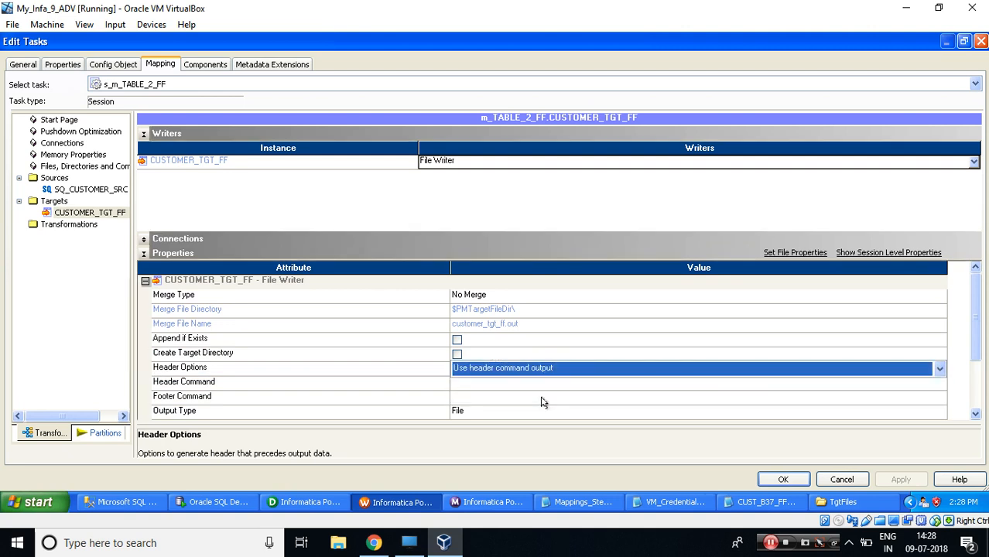
Step: Set the Header Command to "echo EMPNO,FNAME,LNAME,EMAILID,PHONE_NUM,JOB,MGR,HIREDATE,SAL,COMM,DEPTNO" and accept the session's edits
{"action": "left_click", "coordinate": [488, 387]}
{"action": "type", "text": "e"}
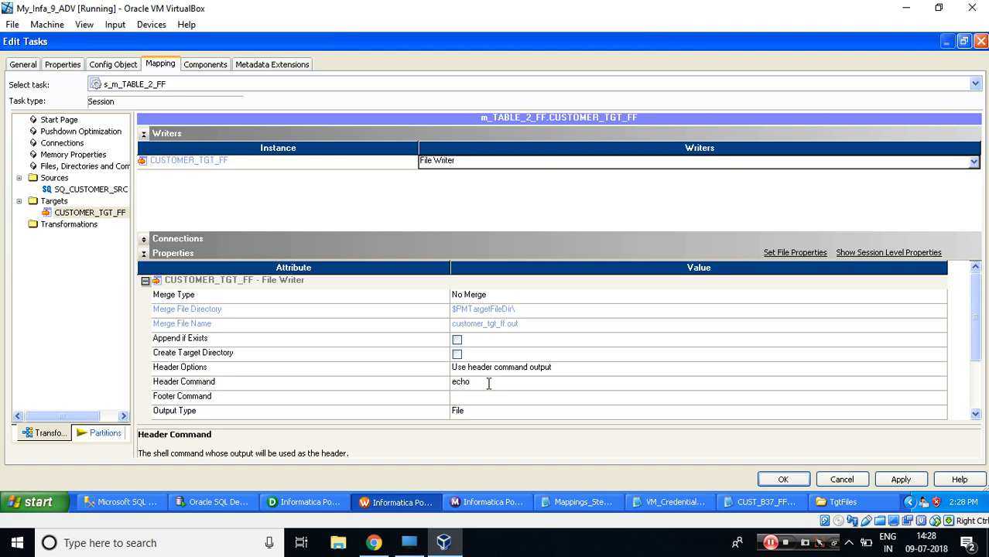
{"action": "type", "text": "cho"}
{"action": "key", "text": "ctrl+v"}
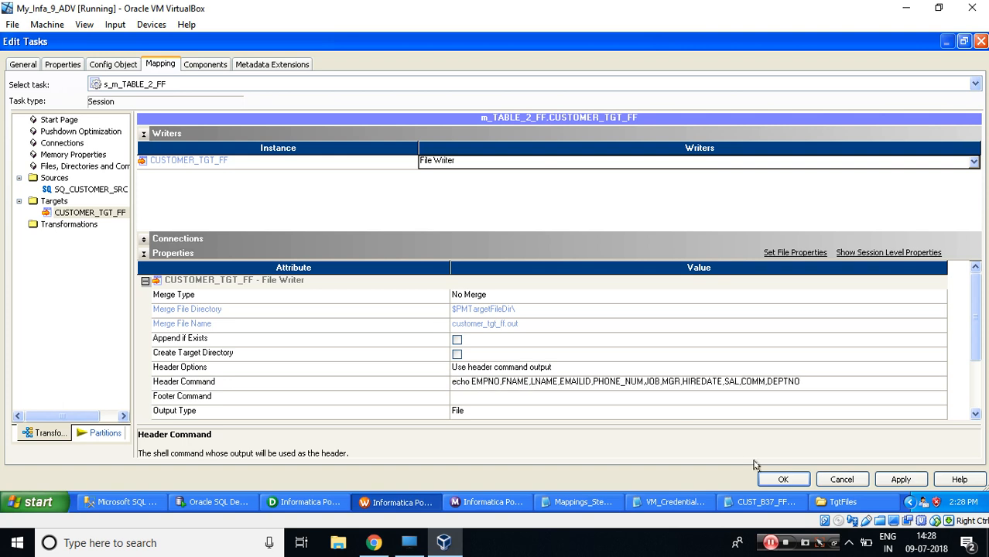
{"action": "left_click", "coordinate": [770, 480]}
Step: Save workflow wf_s_m_TABLE_2_FF, start it, and check the new s_m_TABLE_2_FF run in Workflow Monitor
{"action": "left_click", "coordinate": [600, 293]}
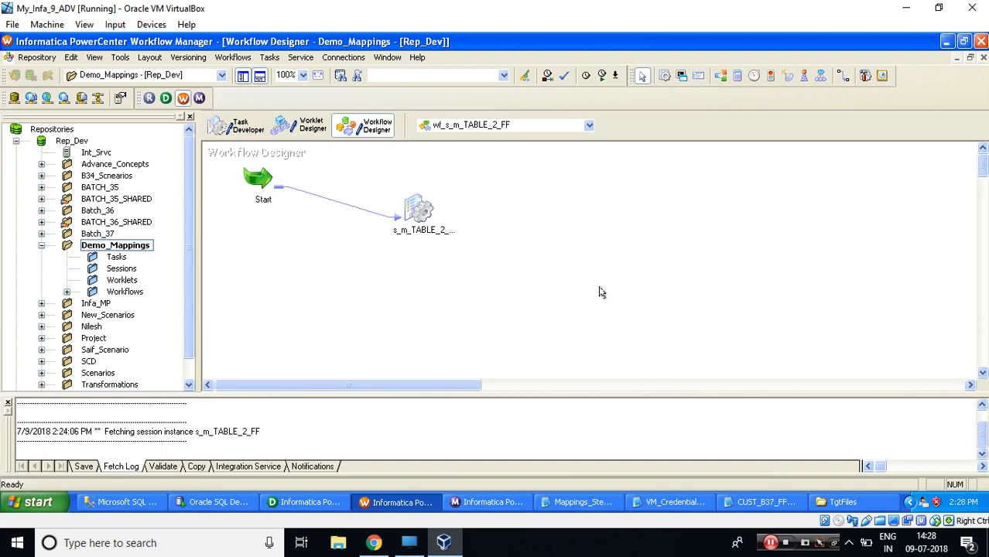
{"action": "key", "text": "ctrl+s"}
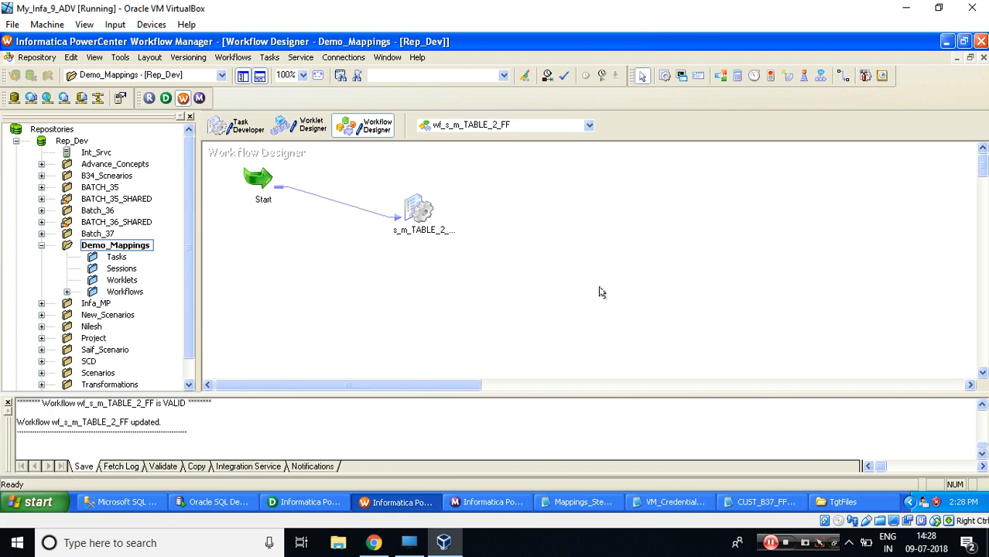
{"action": "right_click", "coordinate": [532, 214]}
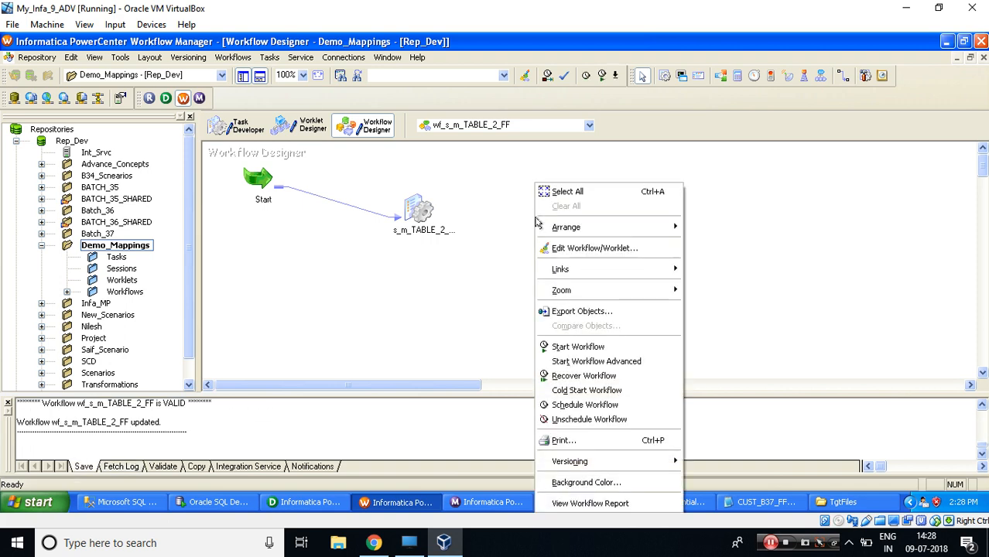
{"action": "left_click", "coordinate": [576, 347]}
{"action": "left_click", "coordinate": [502, 502]}
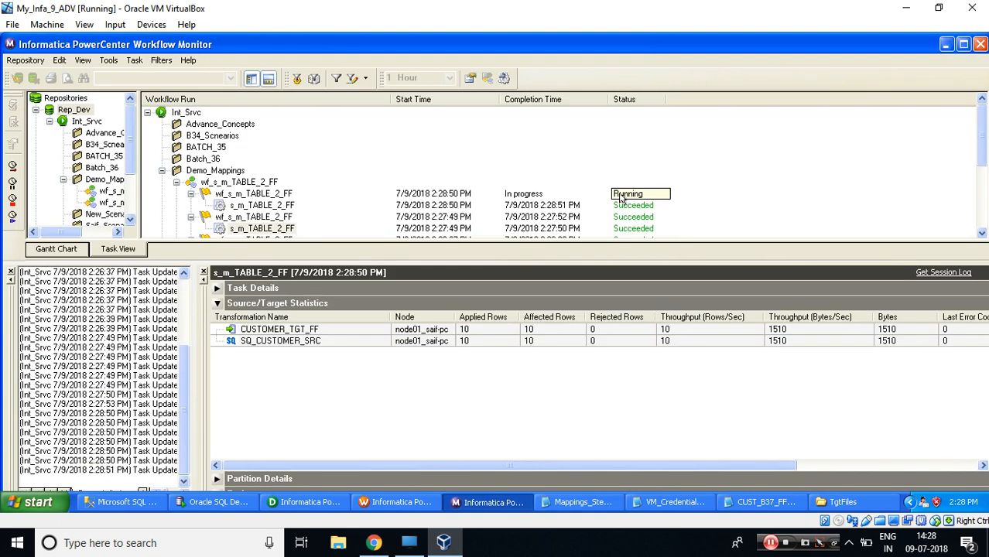
{"action": "left_click", "coordinate": [252, 206]}
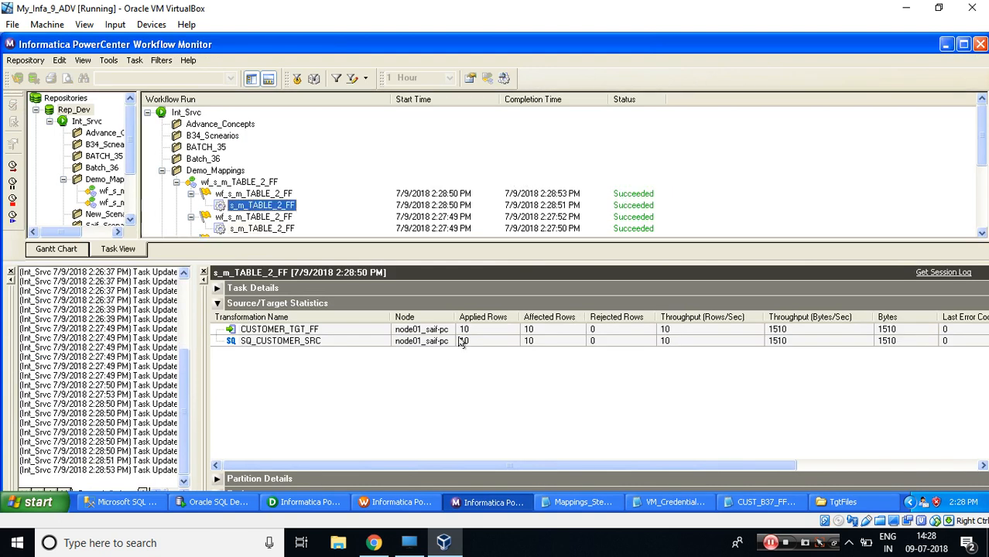
Step: Open CUST_B37_FF.txt from the TgtFiles folder in a maximized Notepad window, inspect its header line and data rows, and close it
{"action": "left_click", "coordinate": [840, 503]}
{"action": "double_click", "coordinate": [196, 136]}
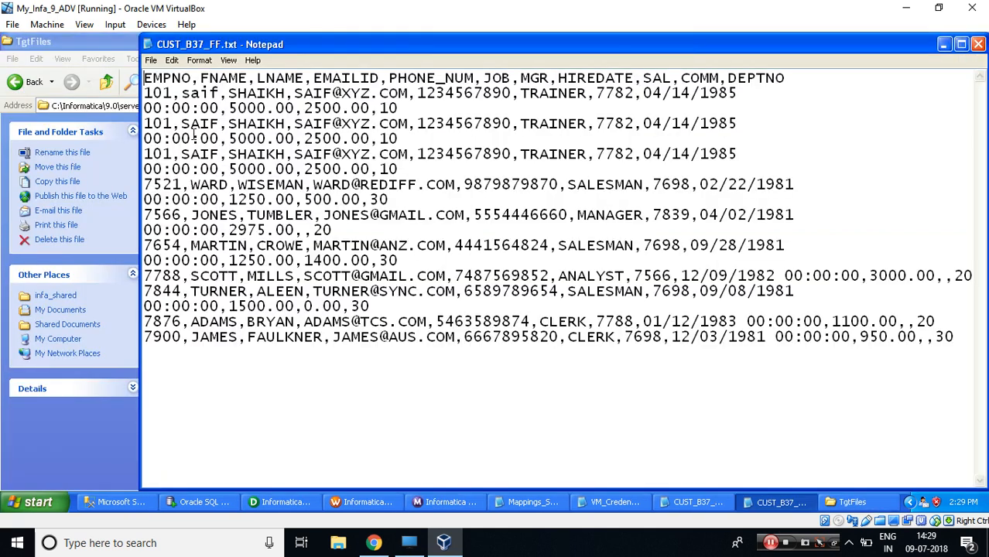
{"action": "double_click", "coordinate": [486, 44]}
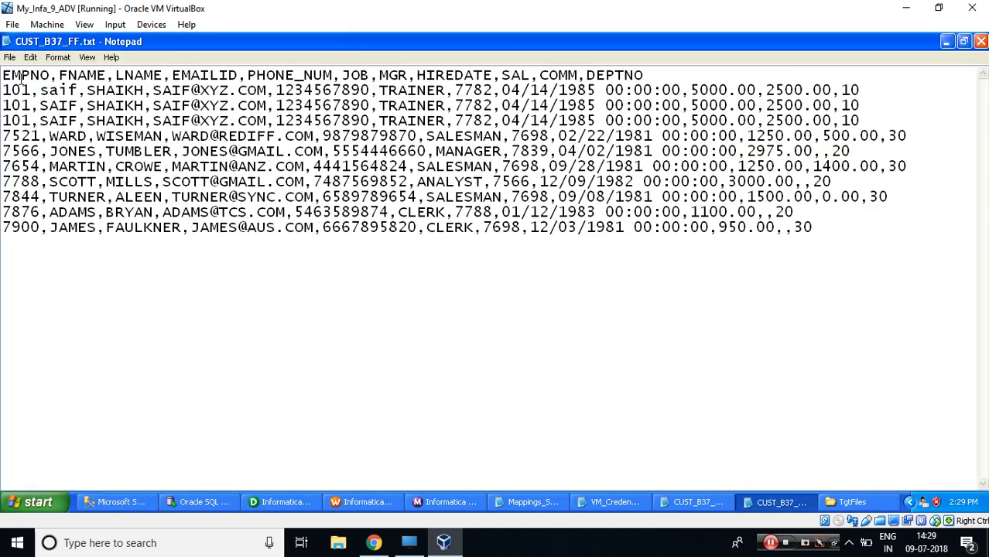
{"action": "left_click_drag", "start_coordinate": [4, 74], "coordinate": [653, 74]}
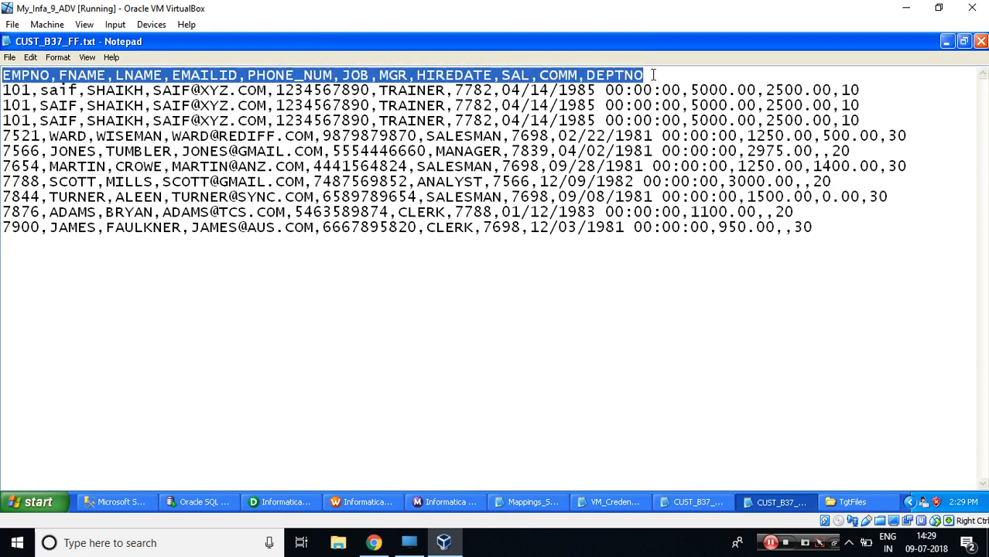
{"action": "left_click", "coordinate": [829, 223]}
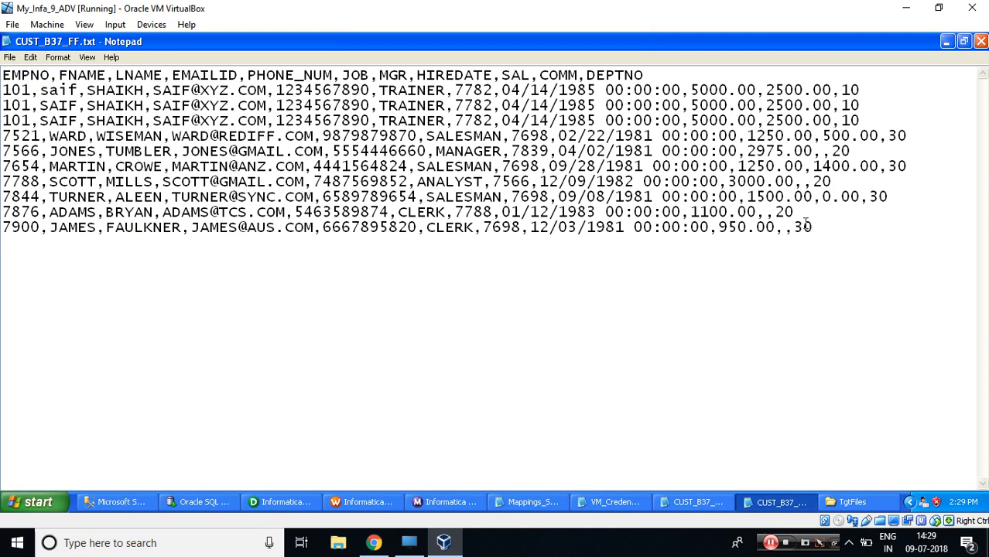
{"action": "left_click_drag", "start_coordinate": [815, 226], "coordinate": [3, 90]}
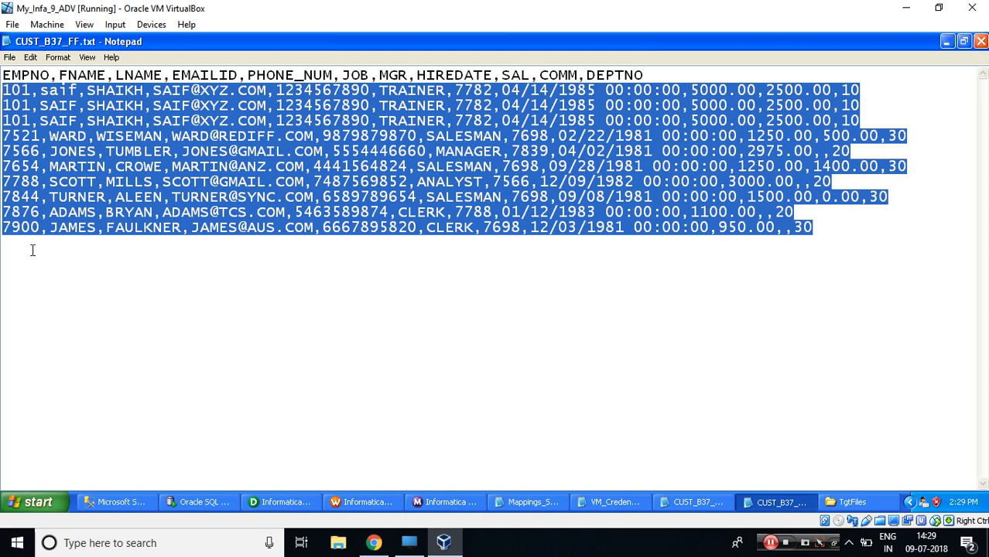
{"action": "left_click", "coordinate": [981, 41]}
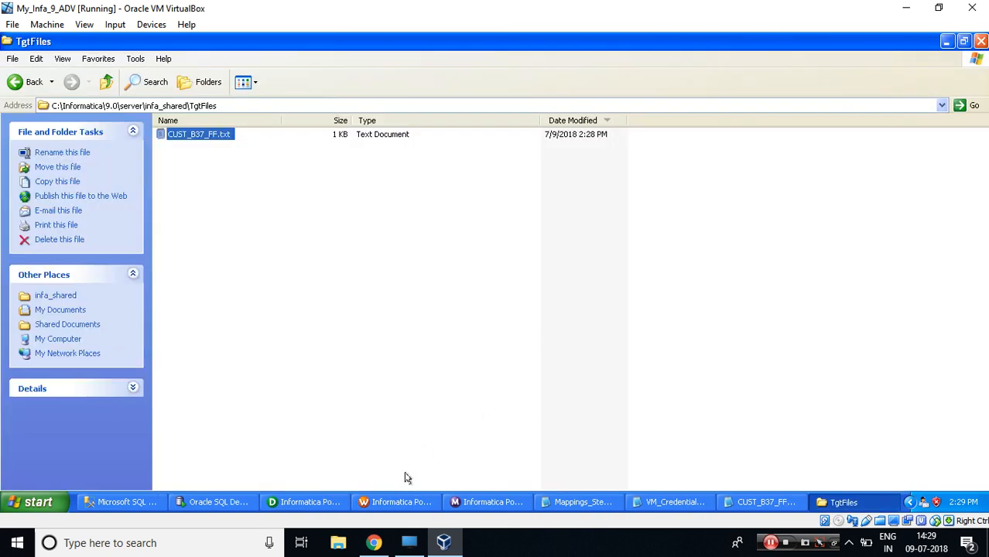
Step: In Workflow Manager, open session s_m_TABLE_2_FF in a maximized editor and bring up the mapping properties of target CUSTOMER_TGT_FF
{"action": "left_click", "coordinate": [393, 502]}
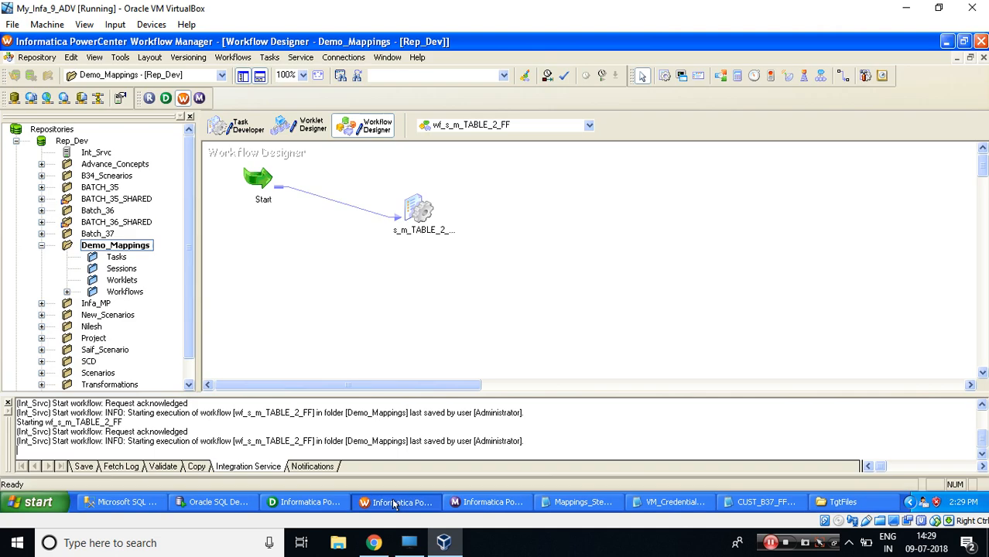
{"action": "double_click", "coordinate": [415, 209]}
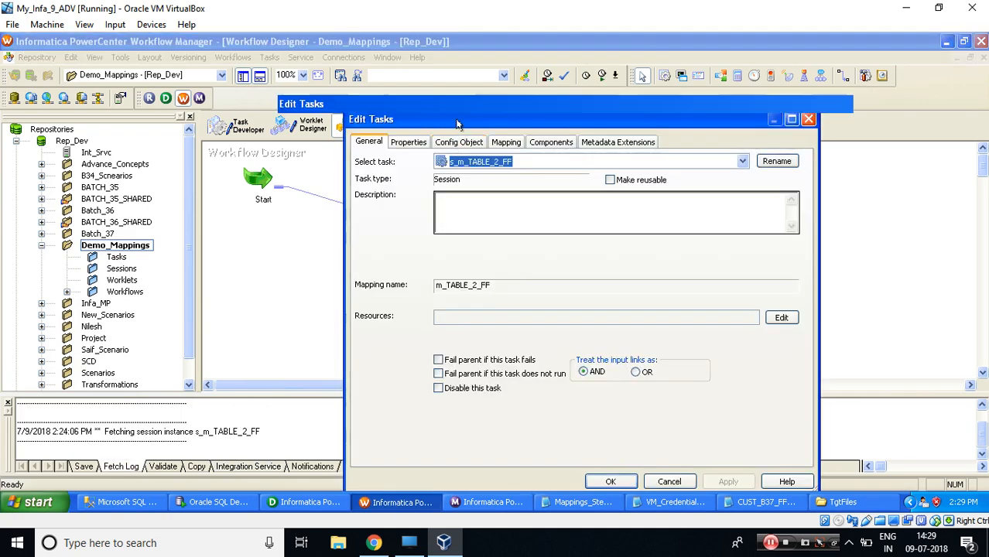
{"action": "double_click", "coordinate": [456, 121]}
{"action": "left_click", "coordinate": [159, 65]}
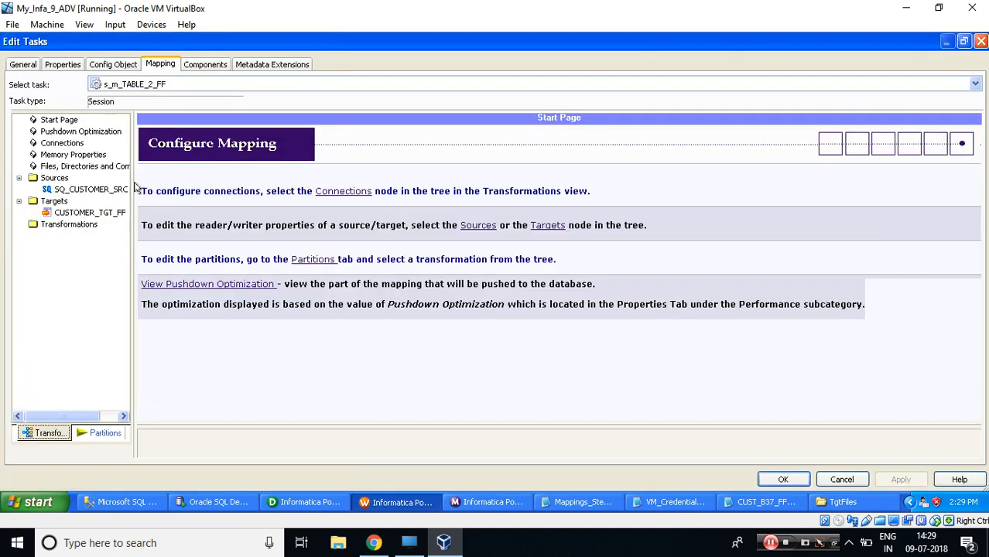
{"action": "left_click", "coordinate": [98, 212]}
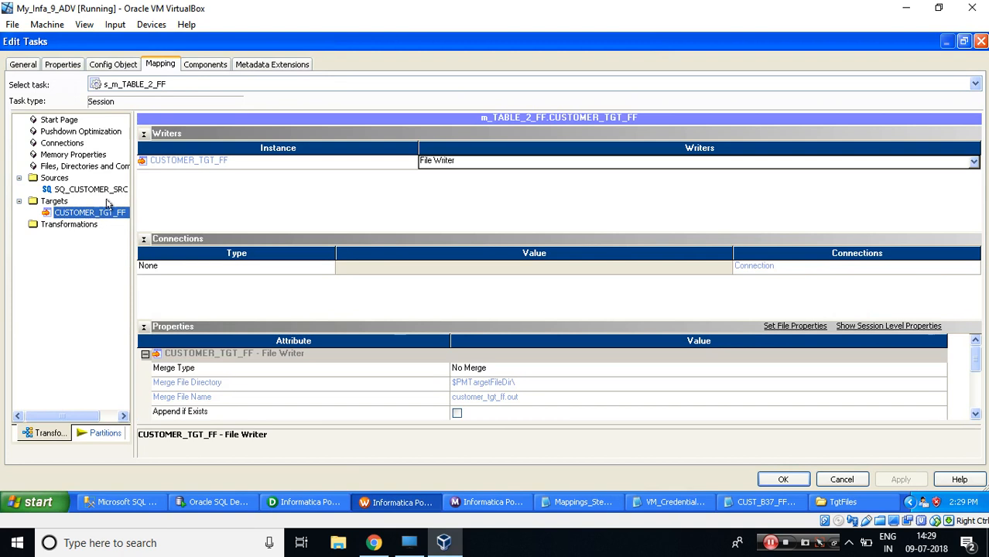
{"action": "left_click", "coordinate": [144, 134]}
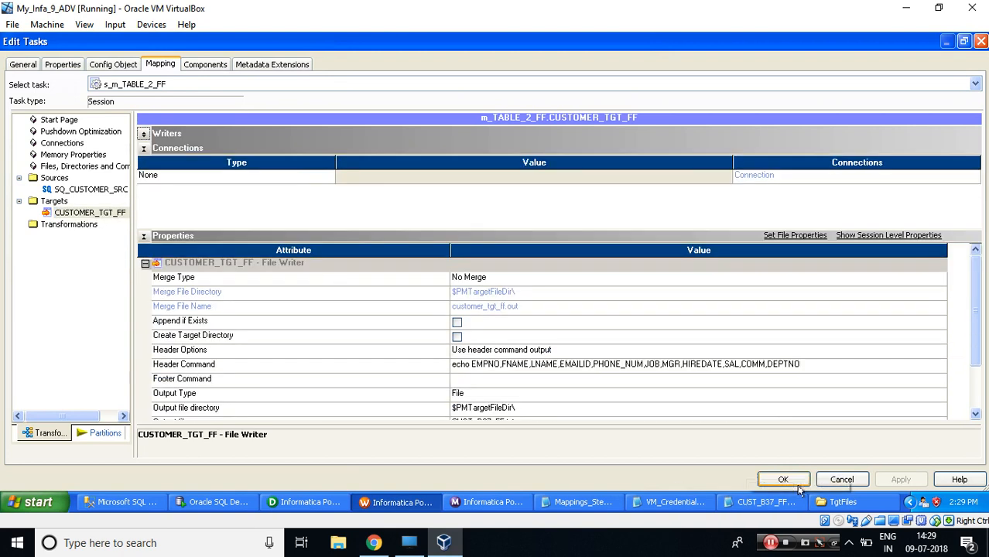
Step: Reopen CUST_B37_FF.txt from TgtFiles to inspect the delimiter after the first row's EMPNO, close it, and return to the session editor
{"action": "left_click", "coordinate": [840, 505]}
{"action": "double_click", "coordinate": [162, 135]}
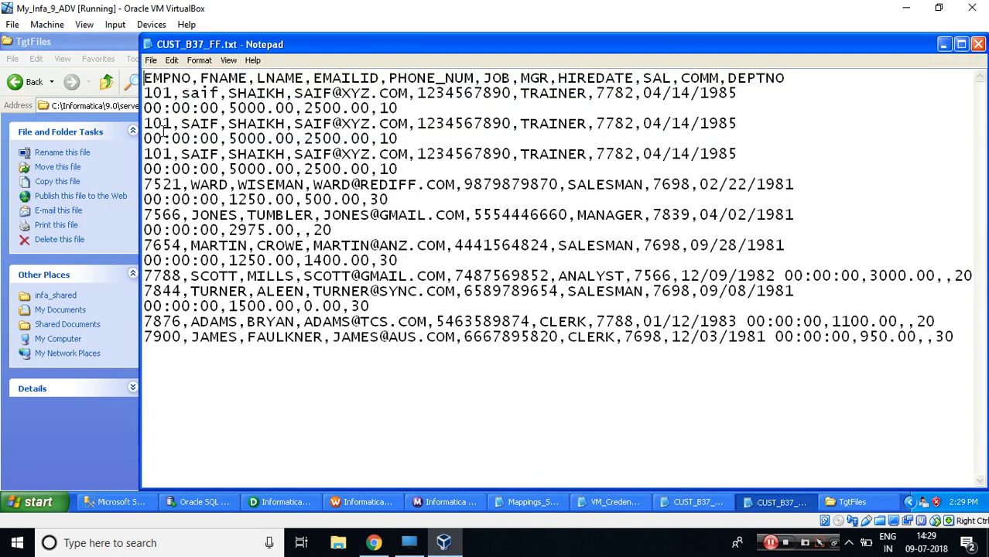
{"action": "left_click_drag", "start_coordinate": [172, 93], "coordinate": [181, 94]}
{"action": "left_click", "coordinate": [978, 44]}
{"action": "left_click", "coordinate": [394, 501]}
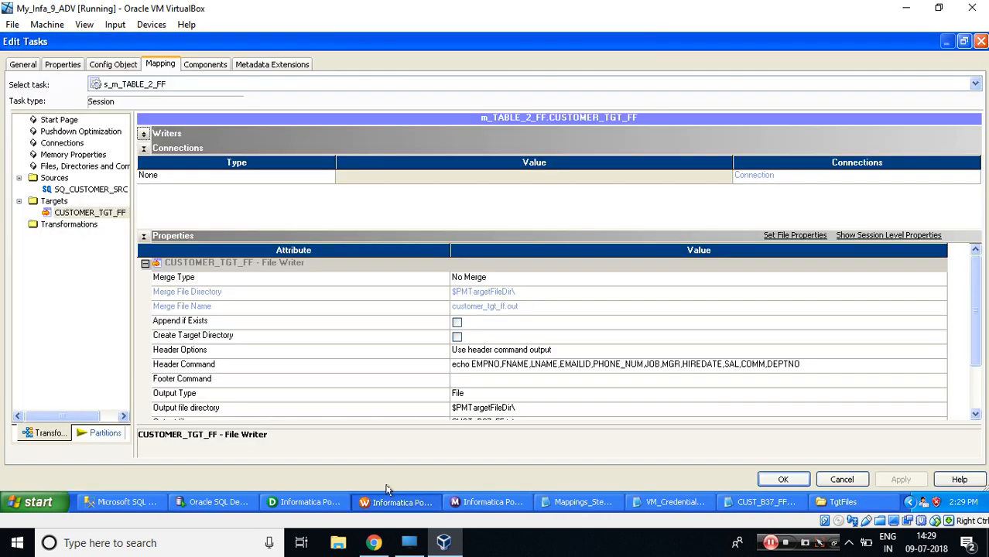
Step: Set the column delimiter in the delimited file properties of target CUSTOMER_TGT_FF to | and accept the flat file settings
{"action": "left_click", "coordinate": [788, 239]}
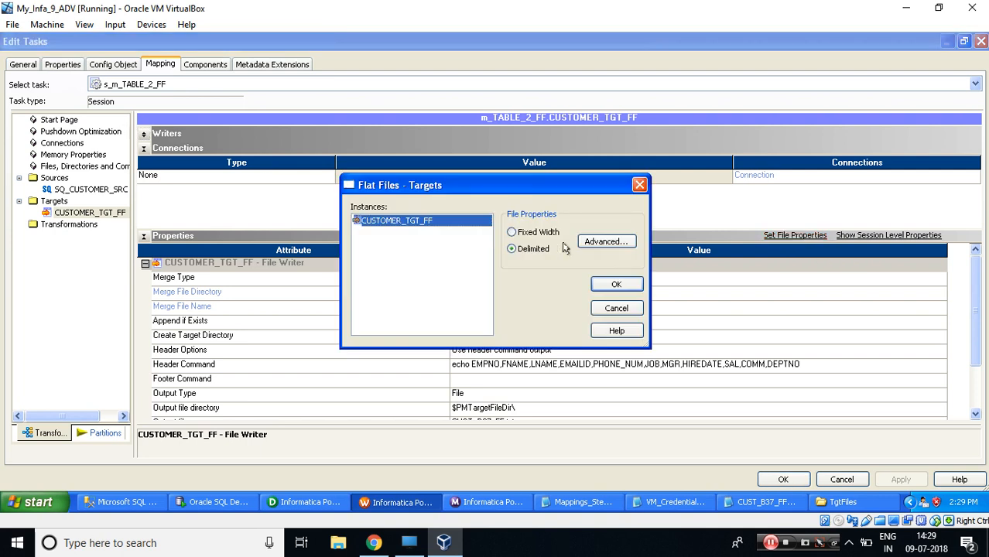
{"action": "left_click", "coordinate": [607, 242]}
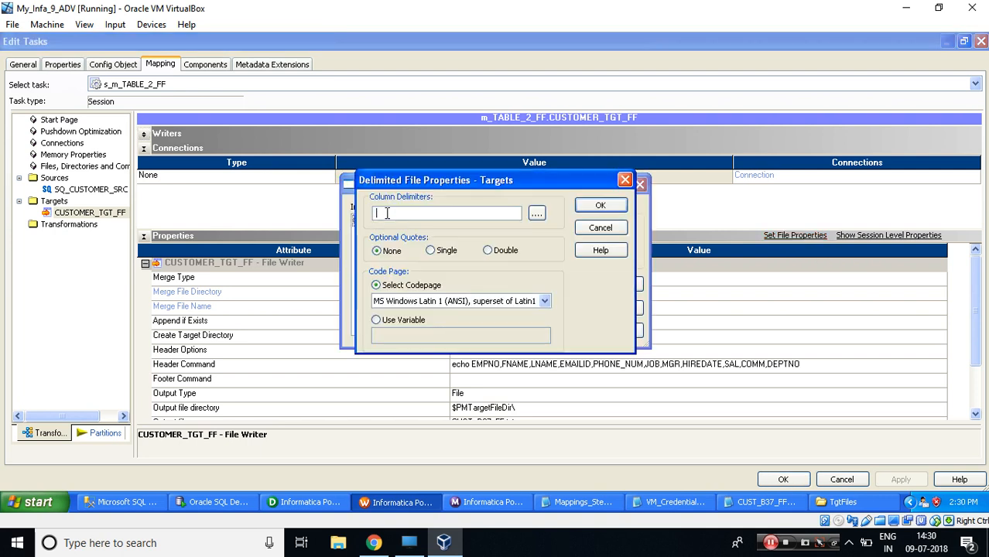
{"action": "type", "text": "|"}
{"action": "left_click", "coordinate": [604, 206]}
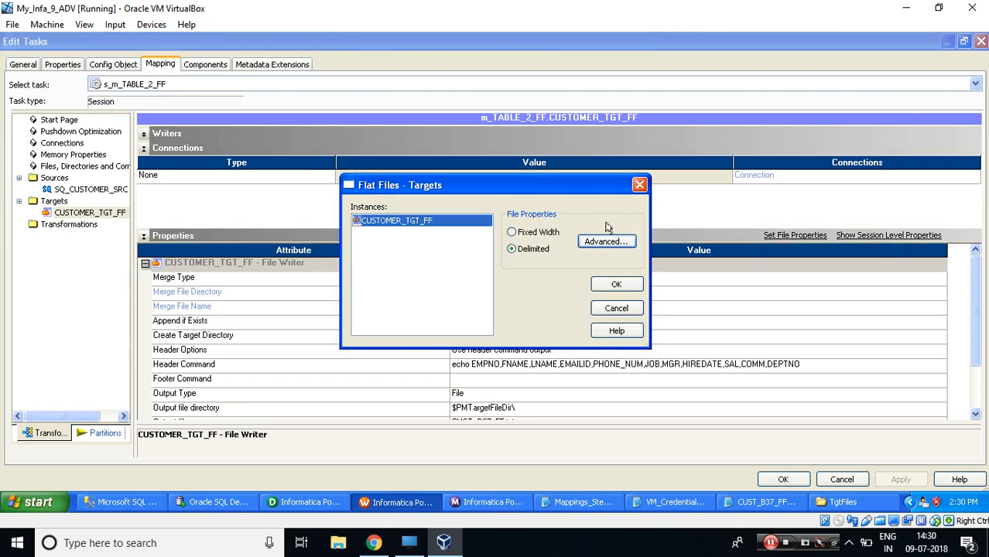
{"action": "left_click", "coordinate": [618, 284]}
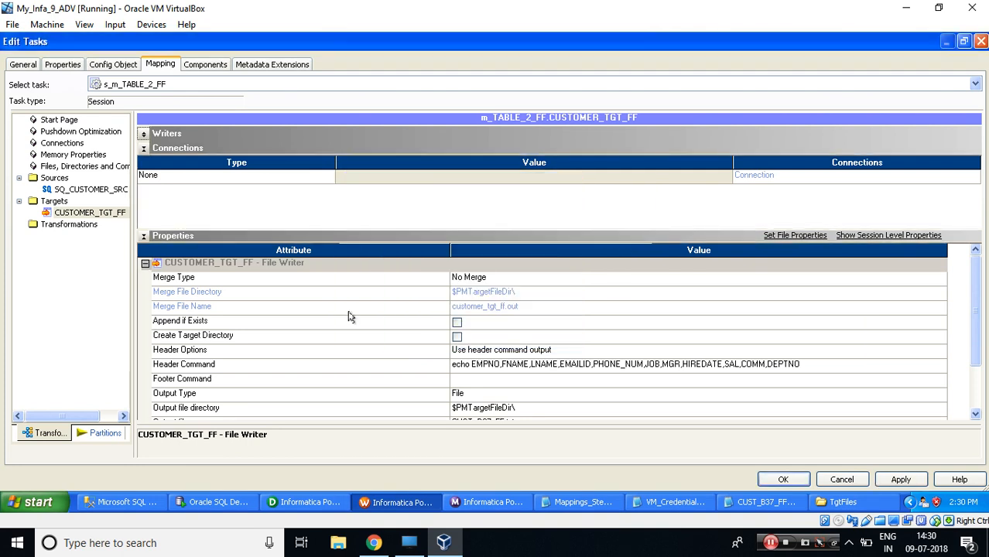
Step: Enable Append if Exists for target CUSTOMER_TGT_FF and accept the session's edits
{"action": "left_click", "coordinate": [232, 325]}
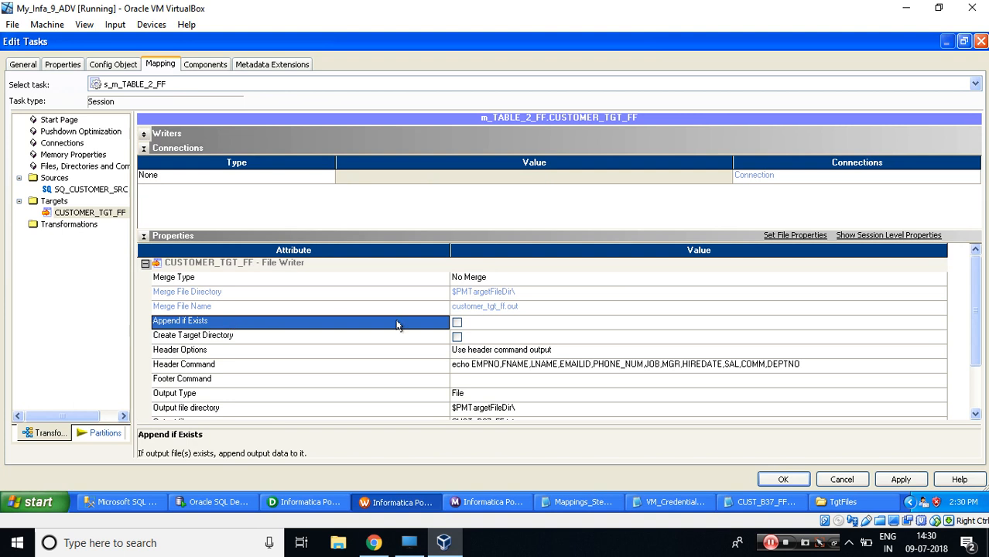
{"action": "left_click", "coordinate": [457, 323]}
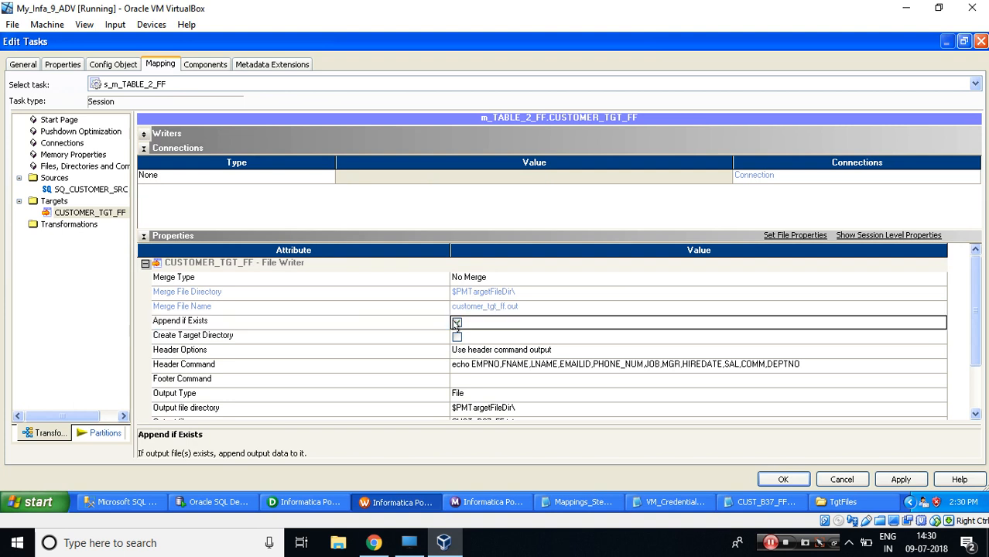
{"action": "left_click", "coordinate": [346, 325]}
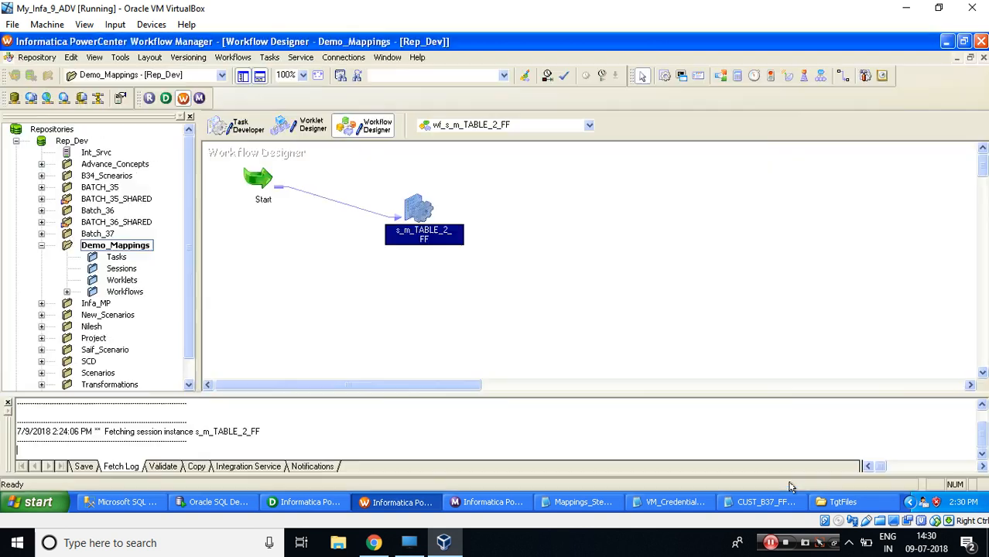
{"action": "left_click", "coordinate": [783, 479]}
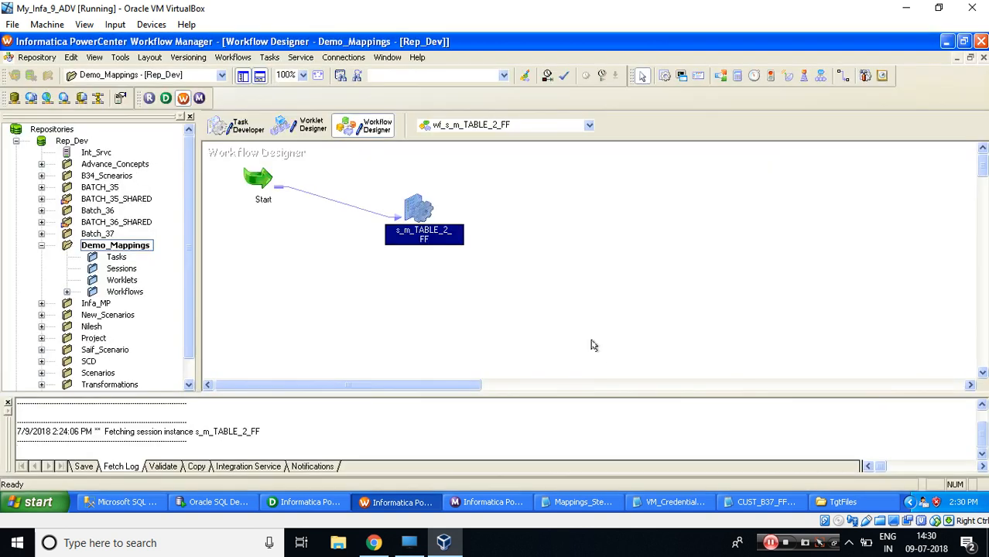
Step: Save the workflow with the updated session and start wf_s_m_TABLE_2_FF again
{"action": "left_click", "coordinate": [592, 346]}
{"action": "key", "text": "ctrl+s"}
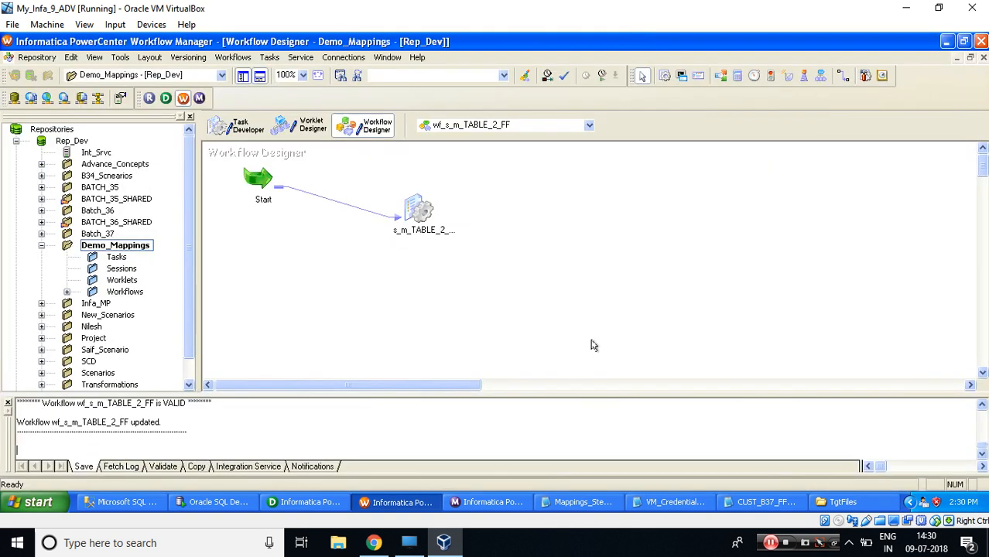
{"action": "right_click", "coordinate": [509, 201]}
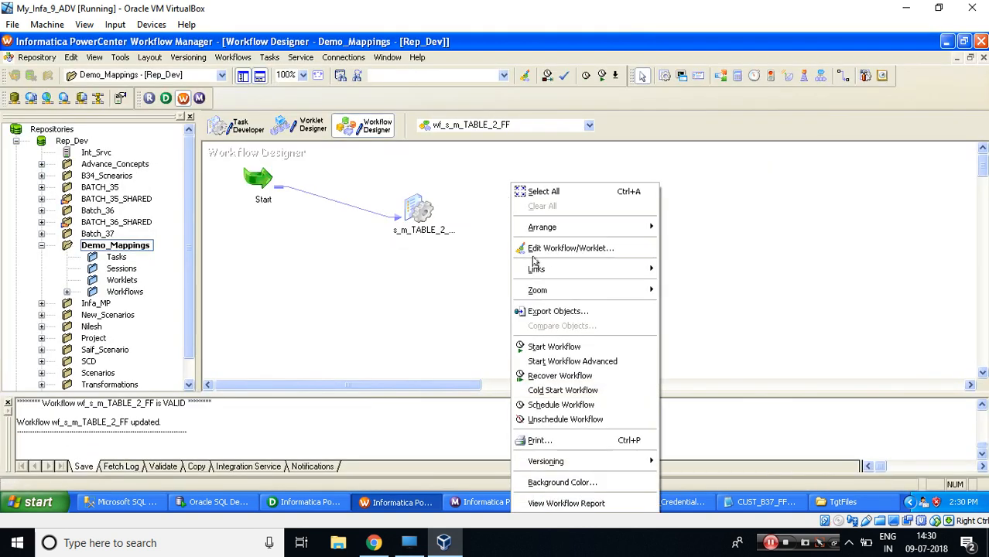
{"action": "left_click", "coordinate": [551, 346]}
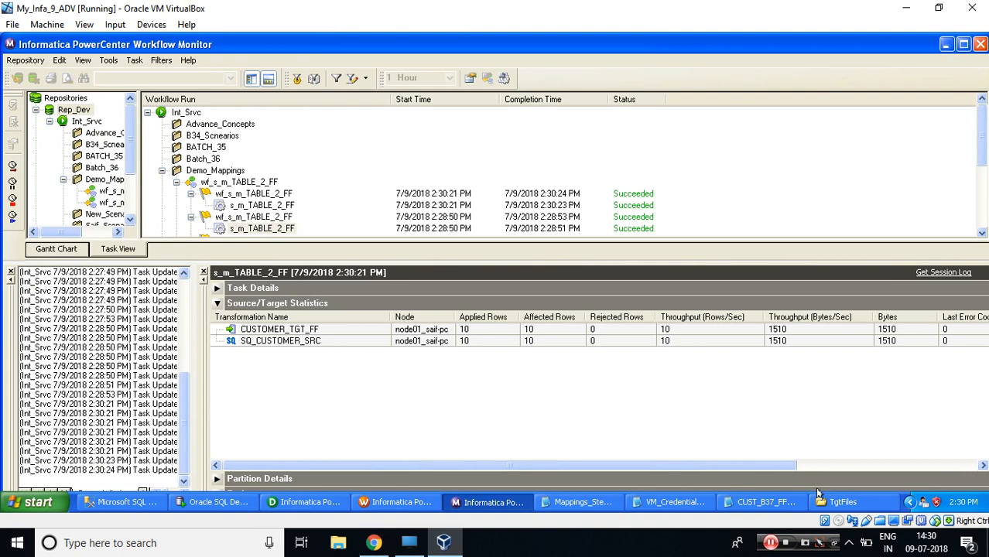
Step: Open CUST_B37_FF.txt from TgtFiles in a maximized Notepad window and compare the comma-delimited rows with the appended pipe-delimited rows
{"action": "left_click", "coordinate": [838, 503]}
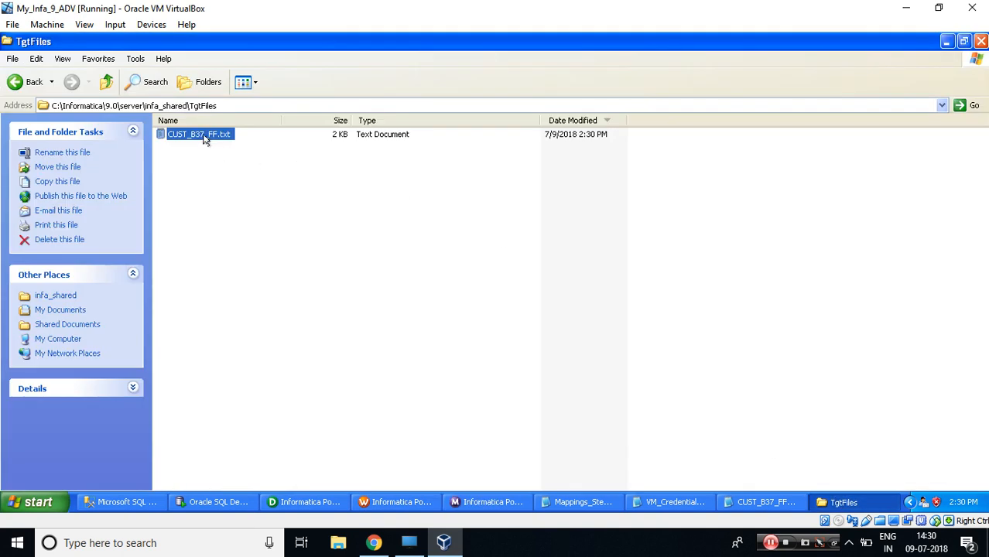
{"action": "double_click", "coordinate": [204, 136]}
{"action": "double_click", "coordinate": [332, 43]}
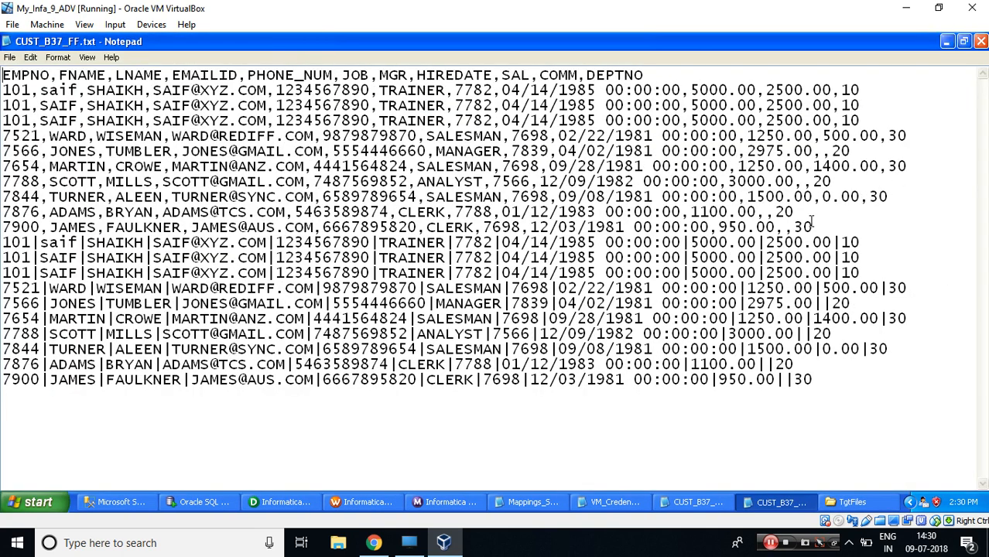
{"action": "left_click_drag", "start_coordinate": [814, 224], "coordinate": [2, 91]}
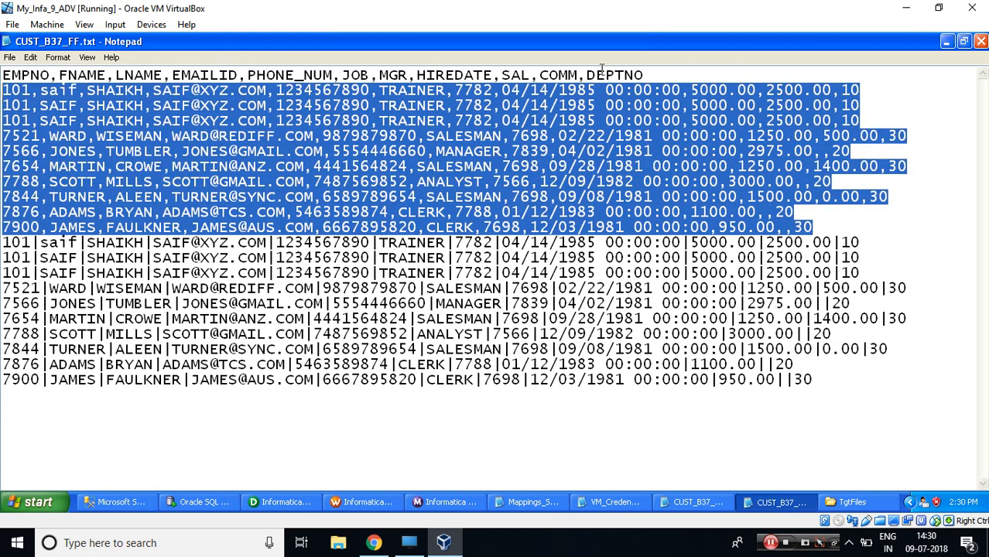
{"action": "left_click", "coordinate": [836, 91]}
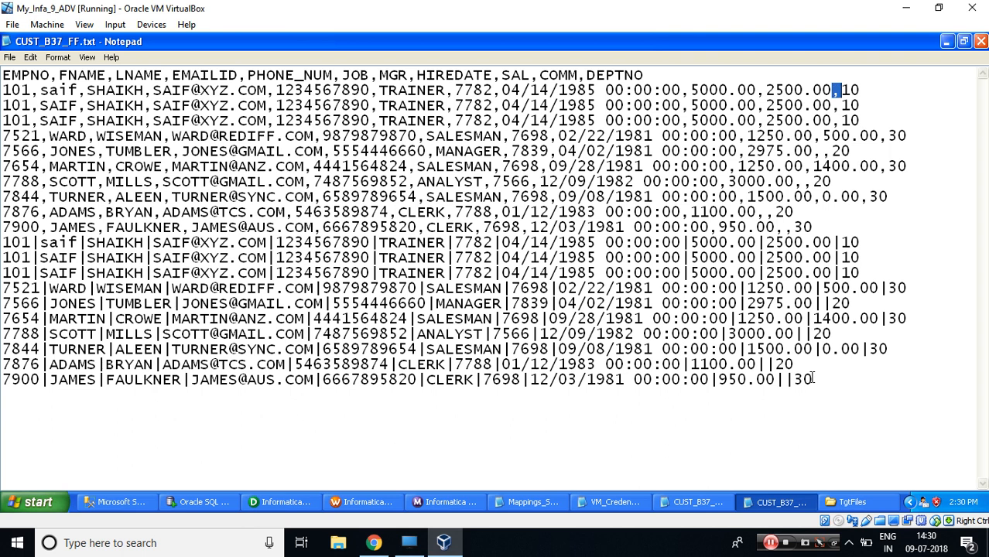
{"action": "left_click_drag", "start_coordinate": [813, 379], "coordinate": [2, 242]}
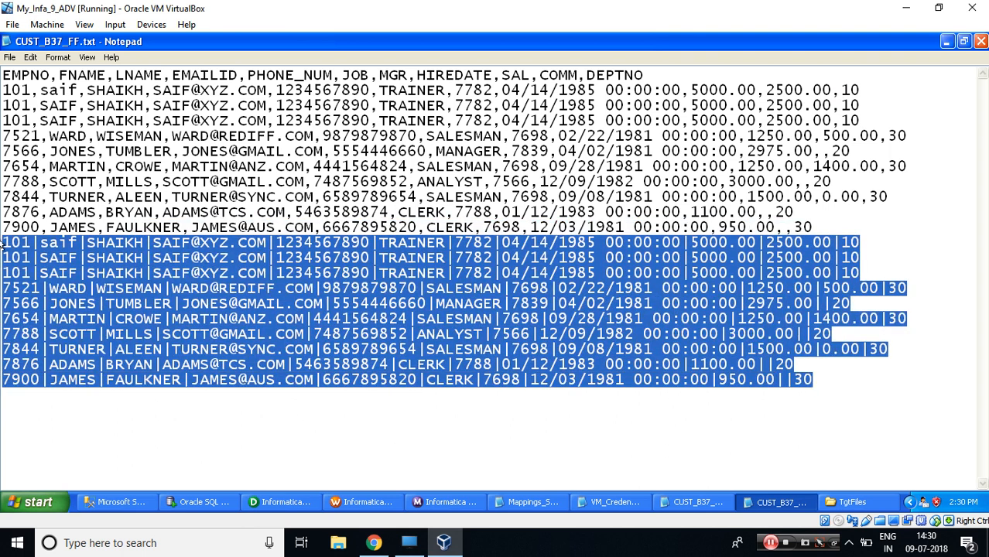
{"action": "left_click", "coordinate": [833, 244]}
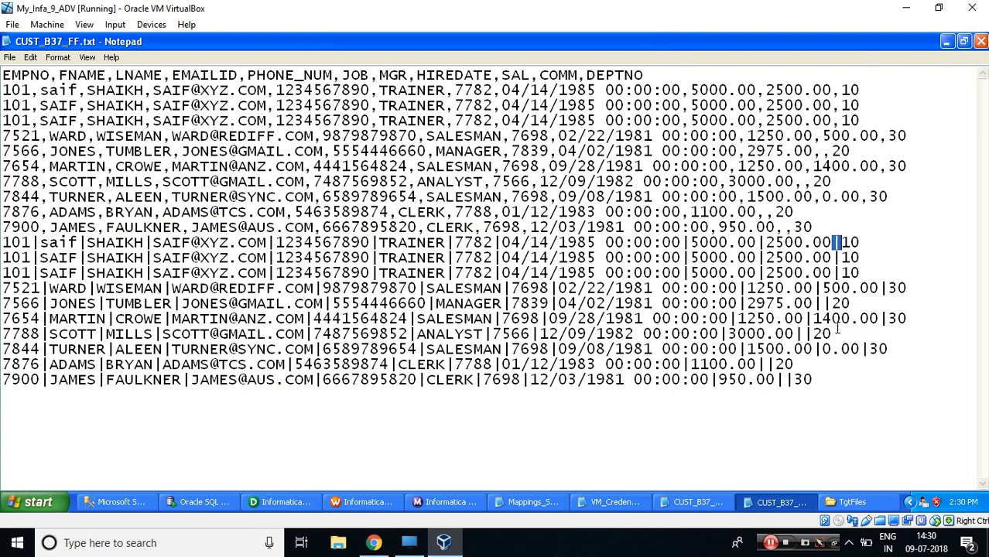
{"action": "left_click", "coordinate": [823, 381]}
Step: Switch to PowerCenter Designer to view the m_TABLE_2_FF mapping
{"action": "left_click", "coordinate": [262, 503]}
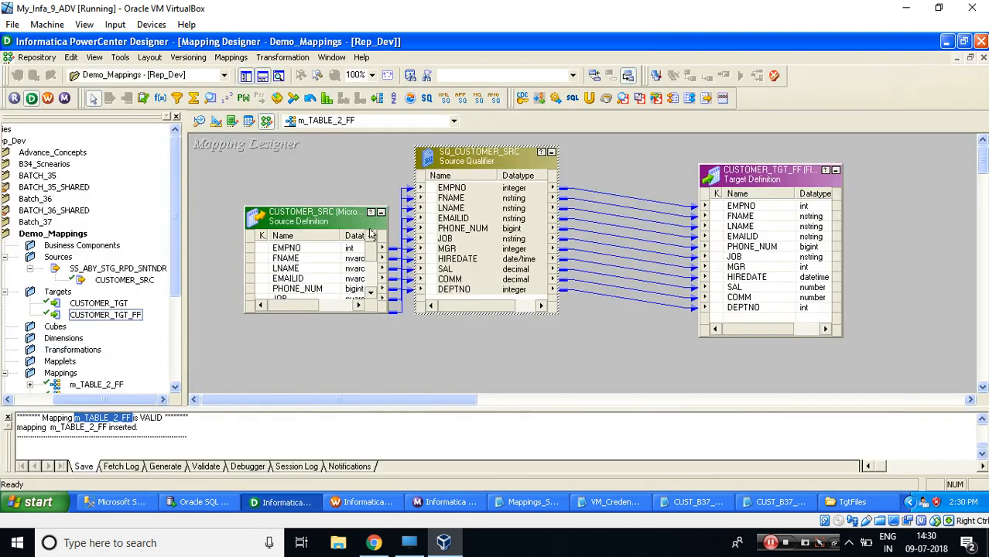
{"action": "left_click", "coordinate": [339, 349]}
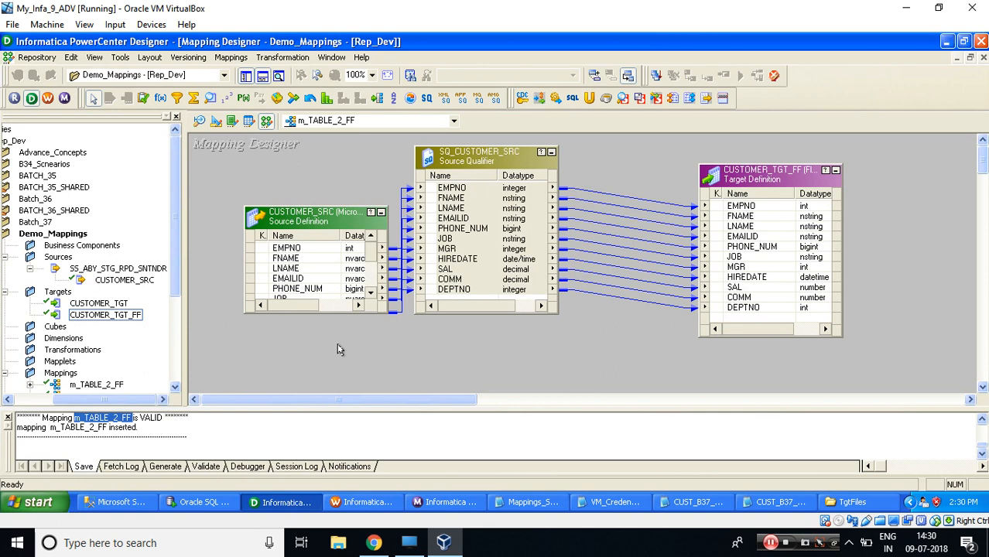